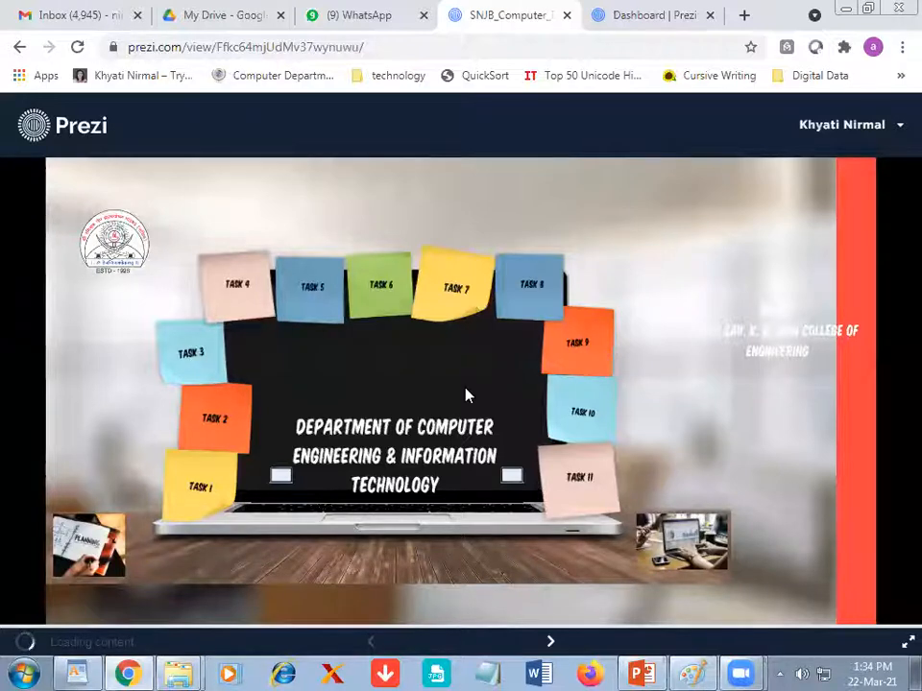
Step: Advance through the department presentation from its overview past the Agenda, Task 1, Task 2 and Student Strength scenario slides
key("Right")
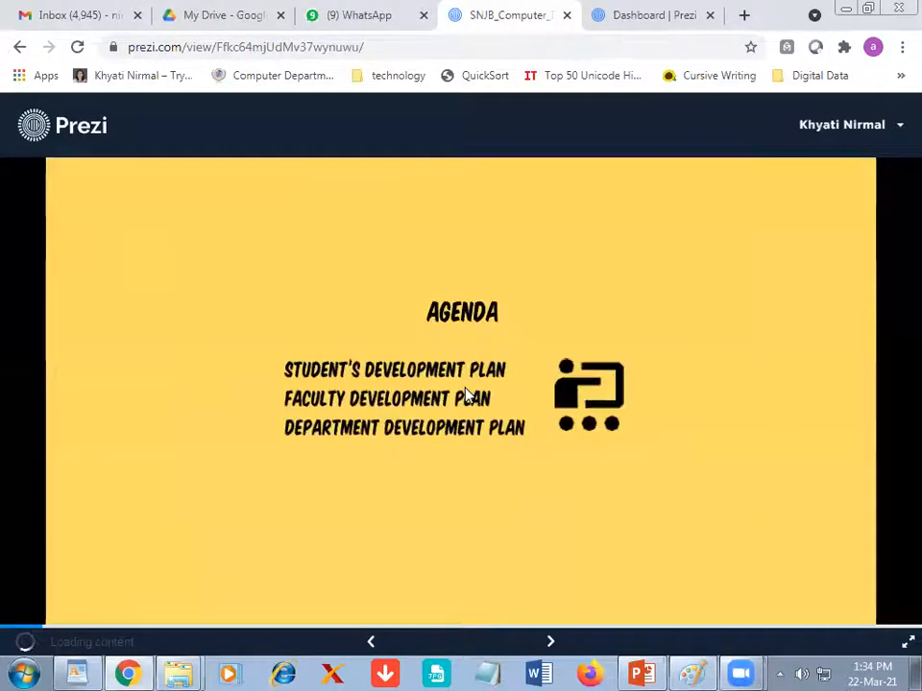
key("Right")
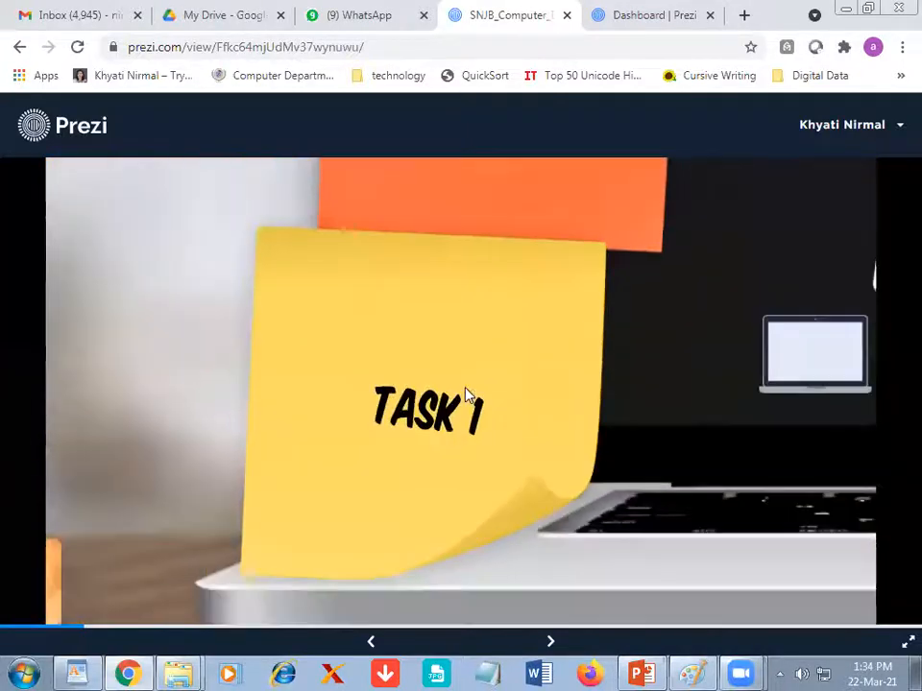
key("Right")
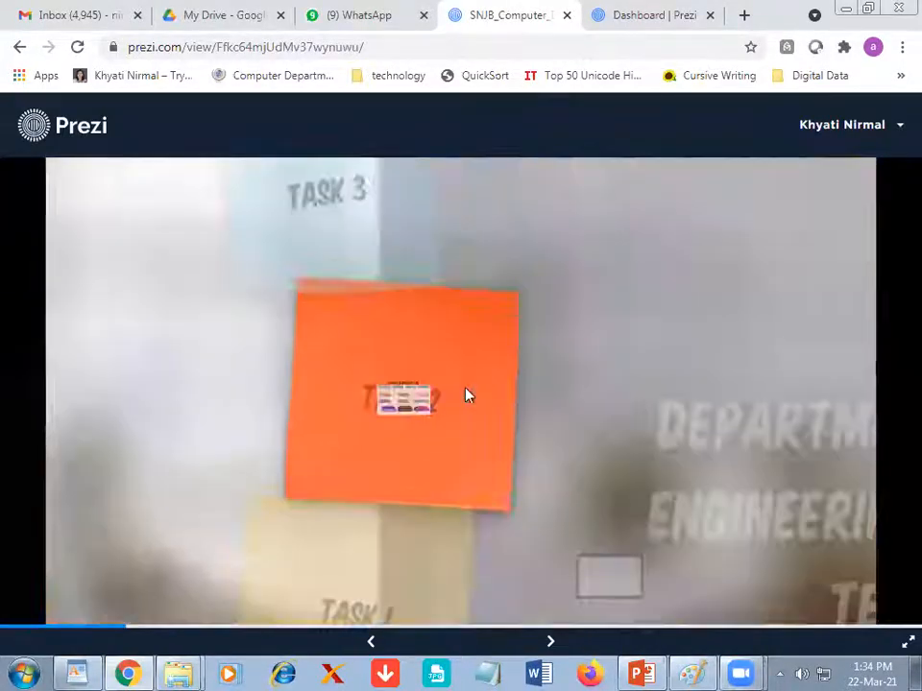
key("Right")
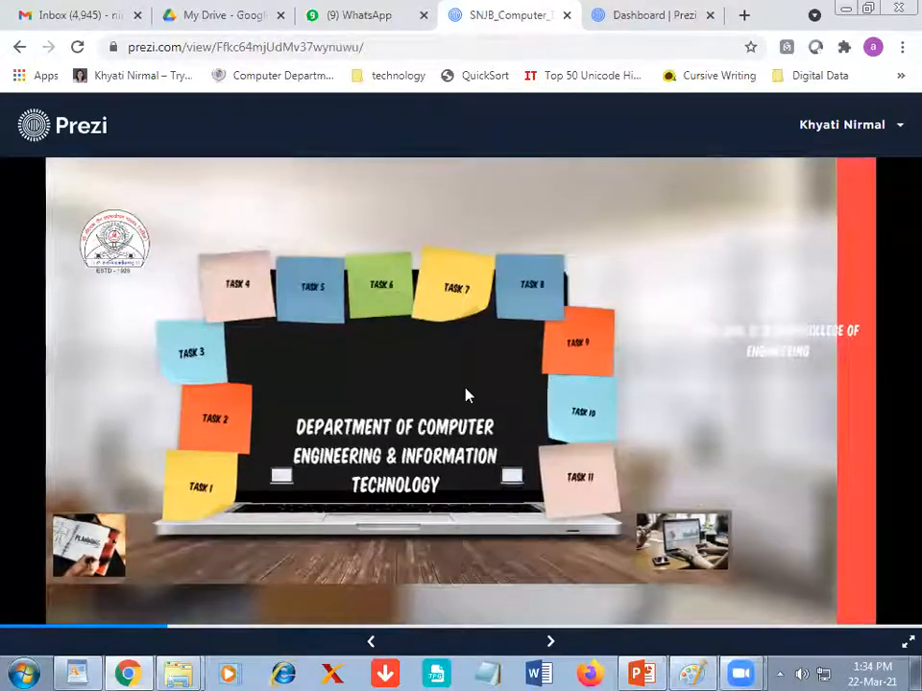
key("Right")
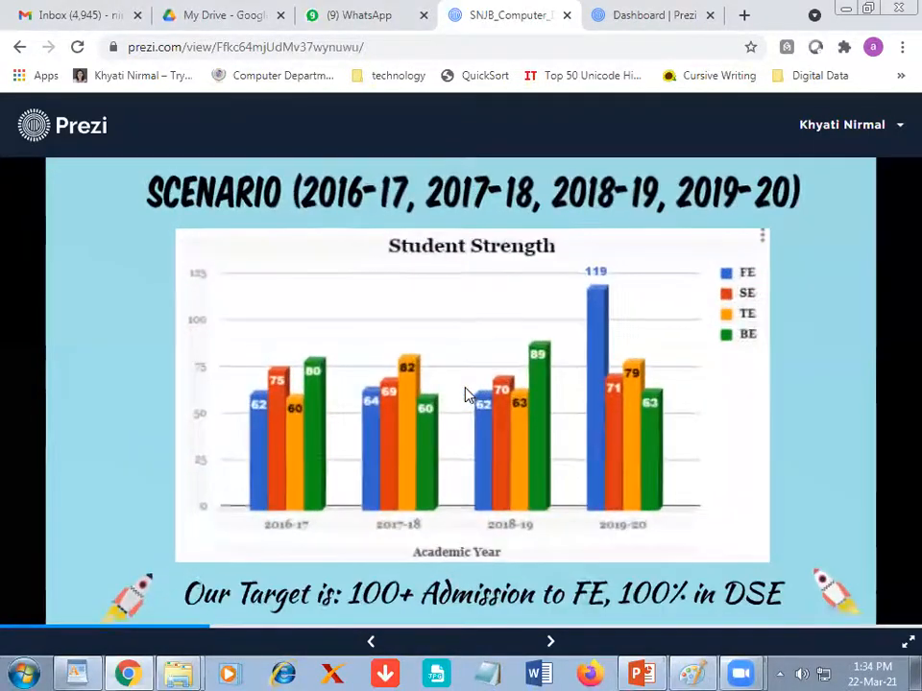
key("Right")
key("Right")
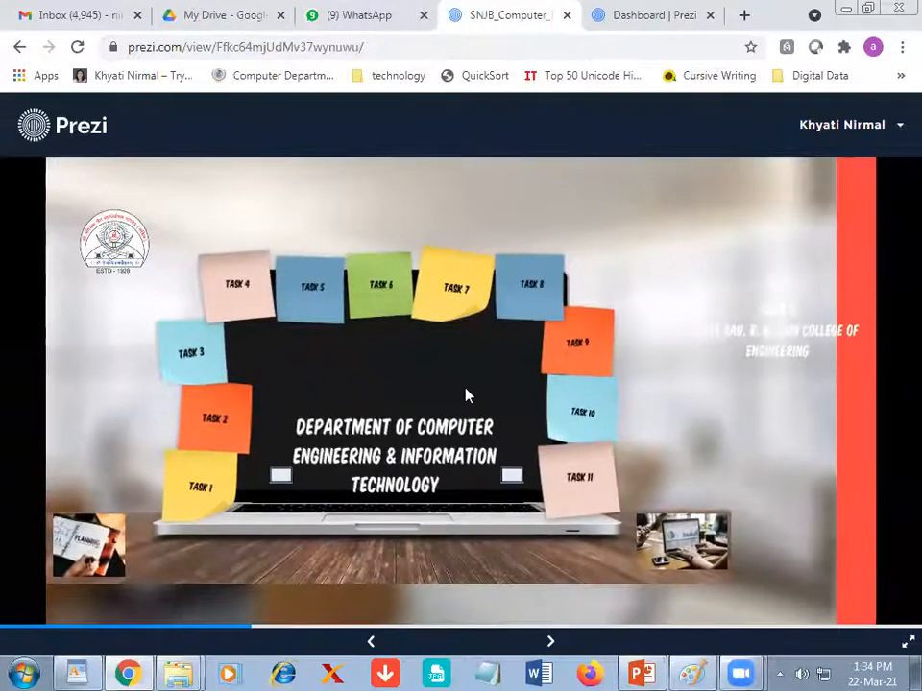
key("Right")
key("Right")
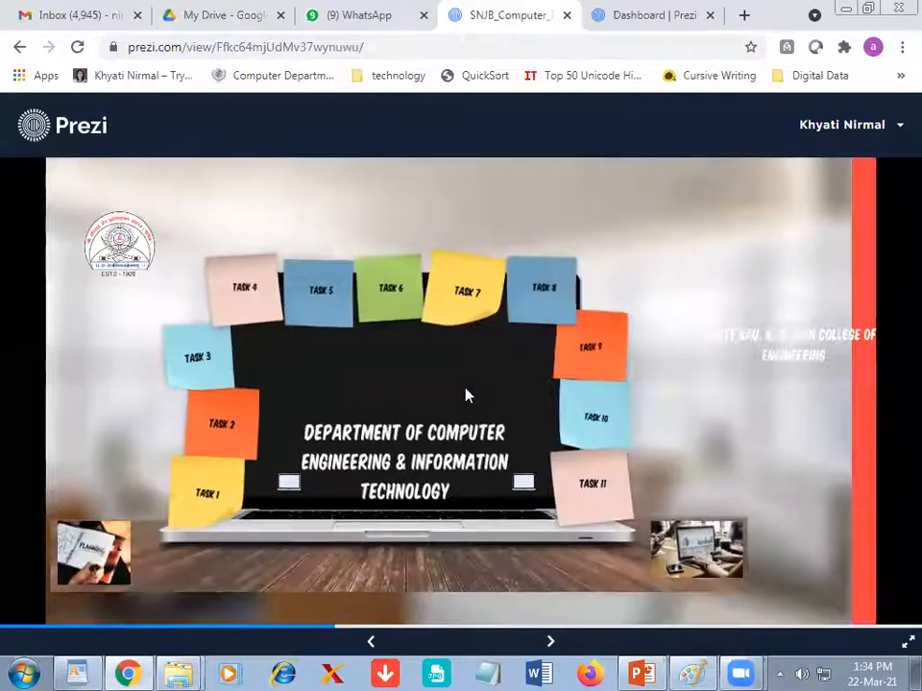
Step: Advance from the alumni admission slide through Teaching Learning Practice to Value Addition, and return to the blog page of Prezi examples
key("Right")
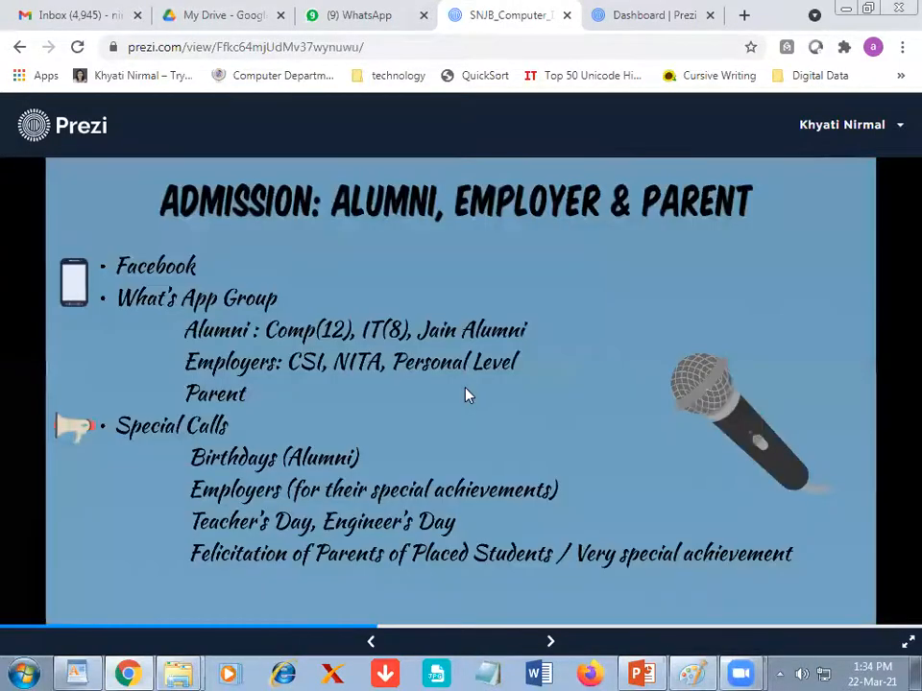
key("Right")
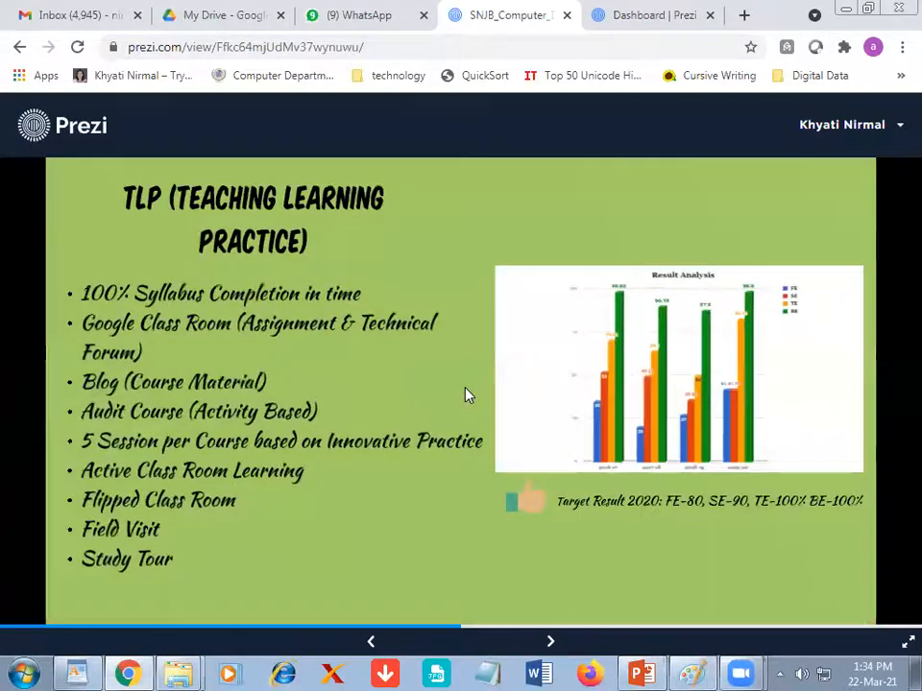
key("Right")
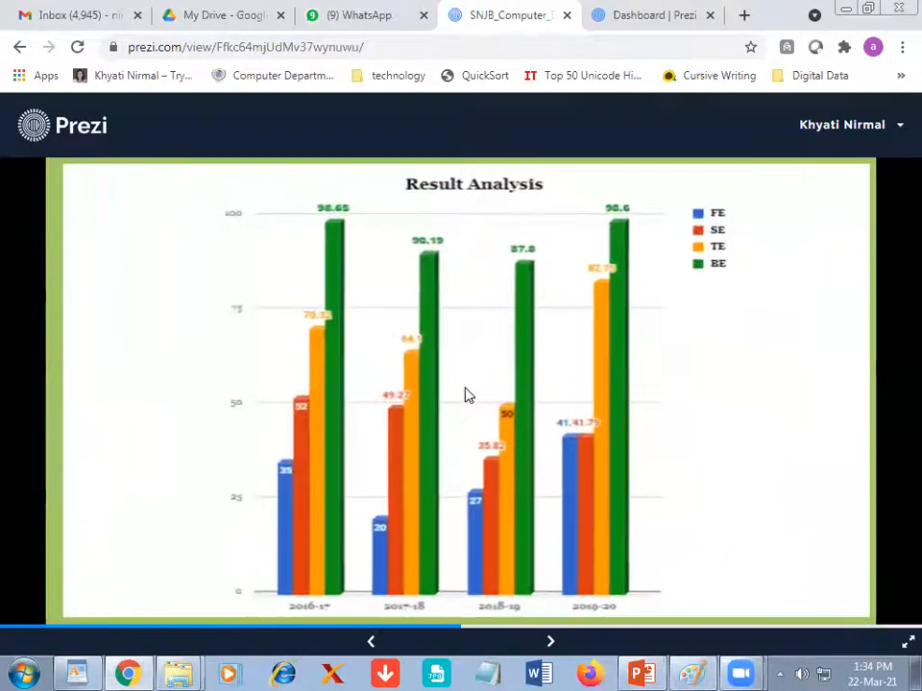
key("Right")
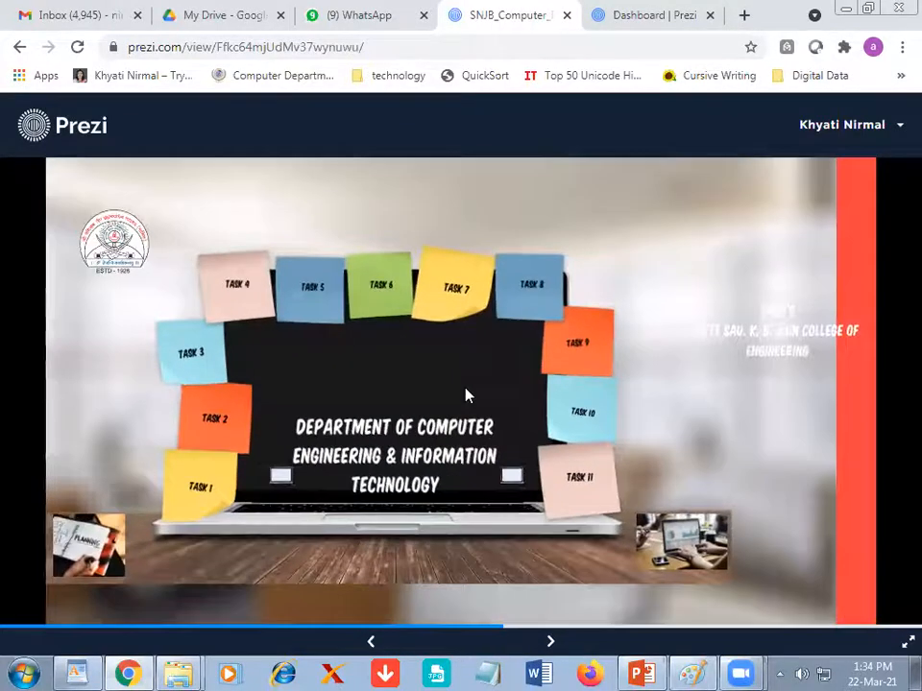
key("Right")
key("Right")
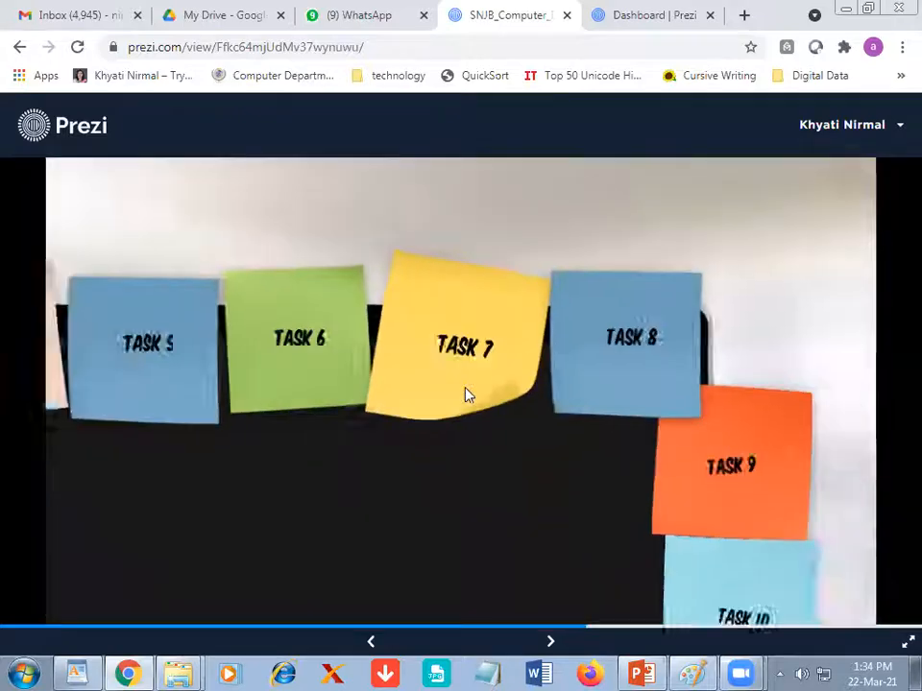
key("Right")
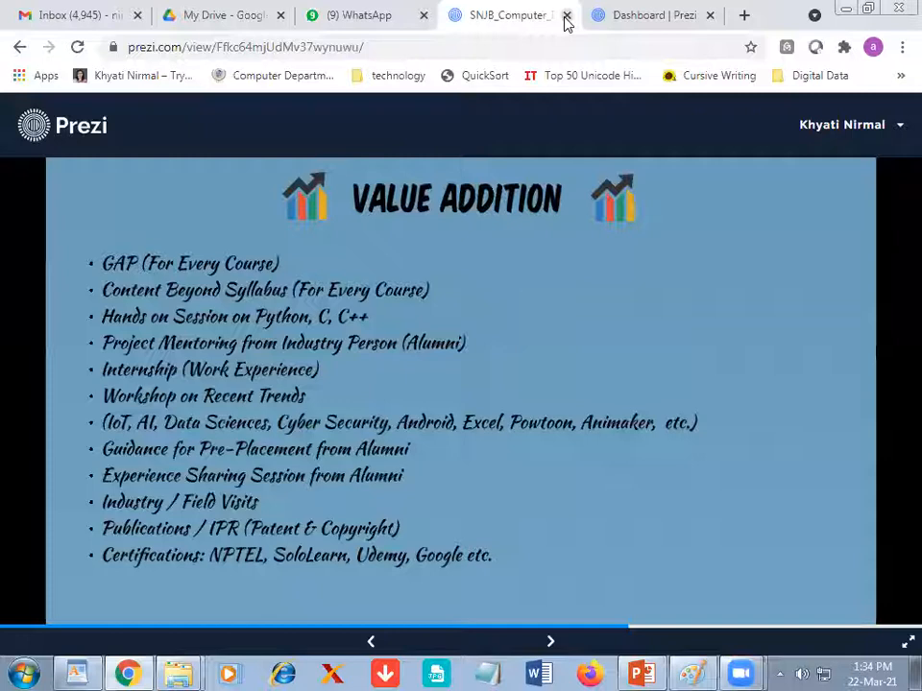
left_click(20, 48)
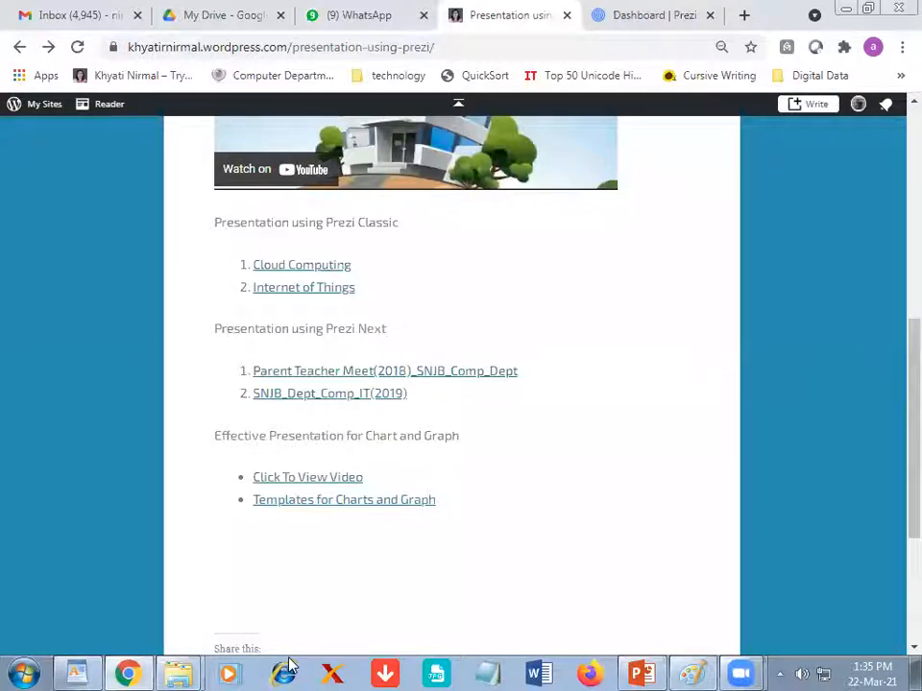
Step: Switch to the Prezi dashboard and review its options for creating a presentation above the presentation list
left_click(640, 13)
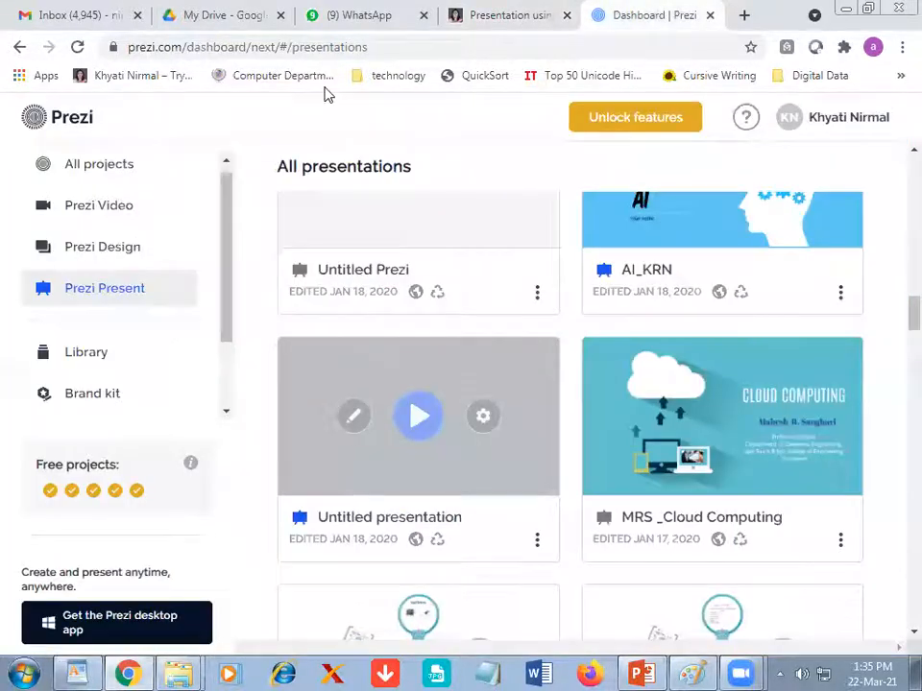
scroll(387, 274, "up", 1)
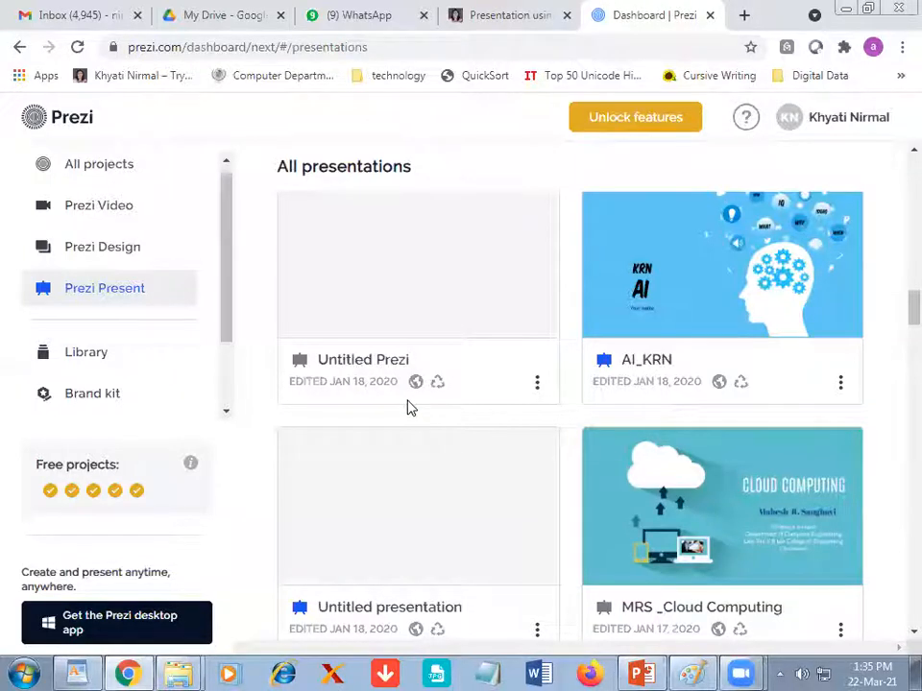
scroll(407, 408, "up", 8)
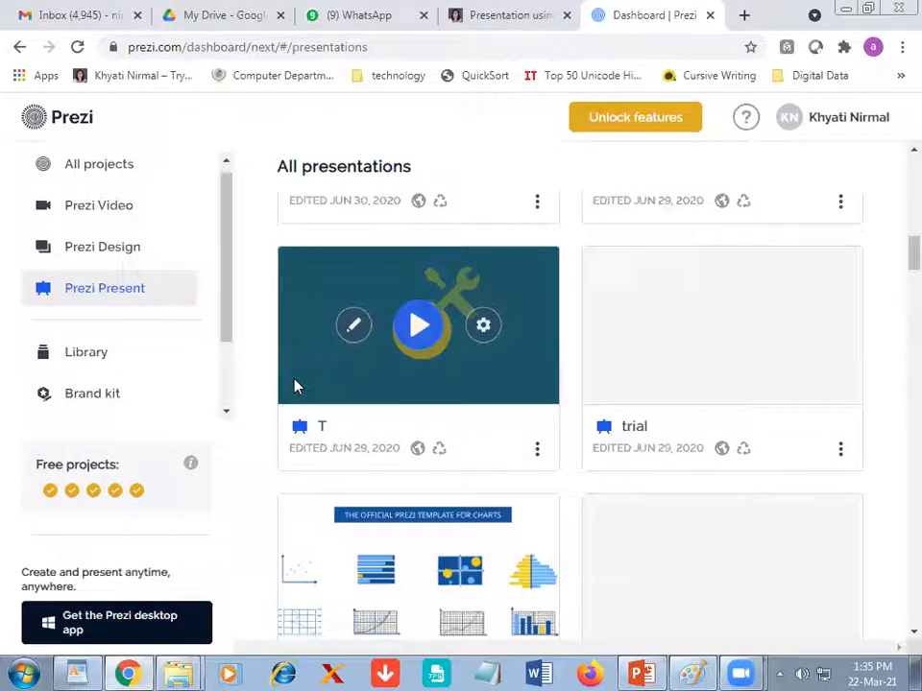
scroll(296, 386, "up", 5)
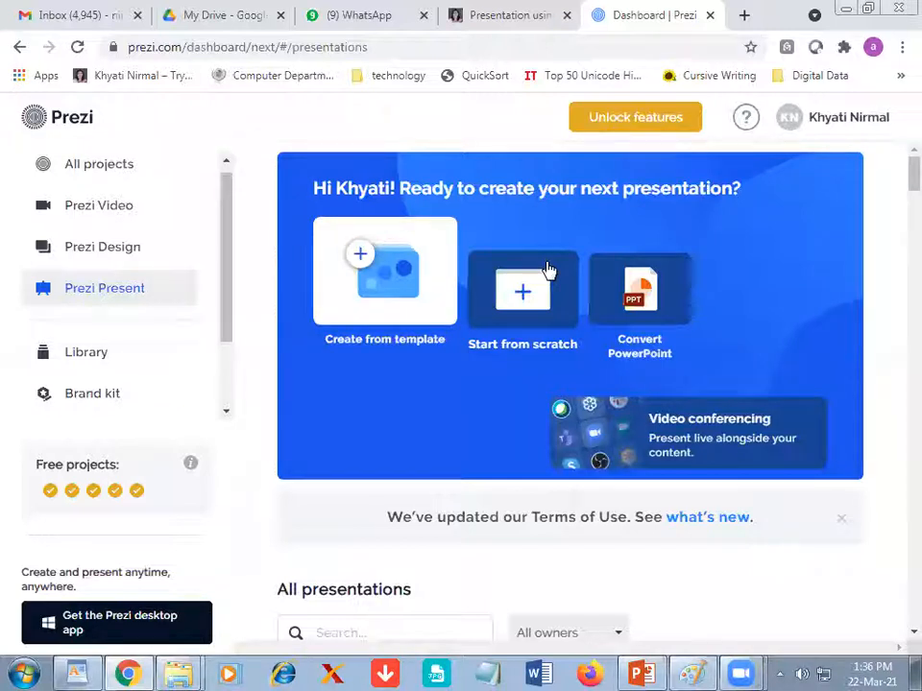
Step: Open the Internet of Things presentation from the blog page's Prezi Classic examples and start presenting it
left_click(477, 11)
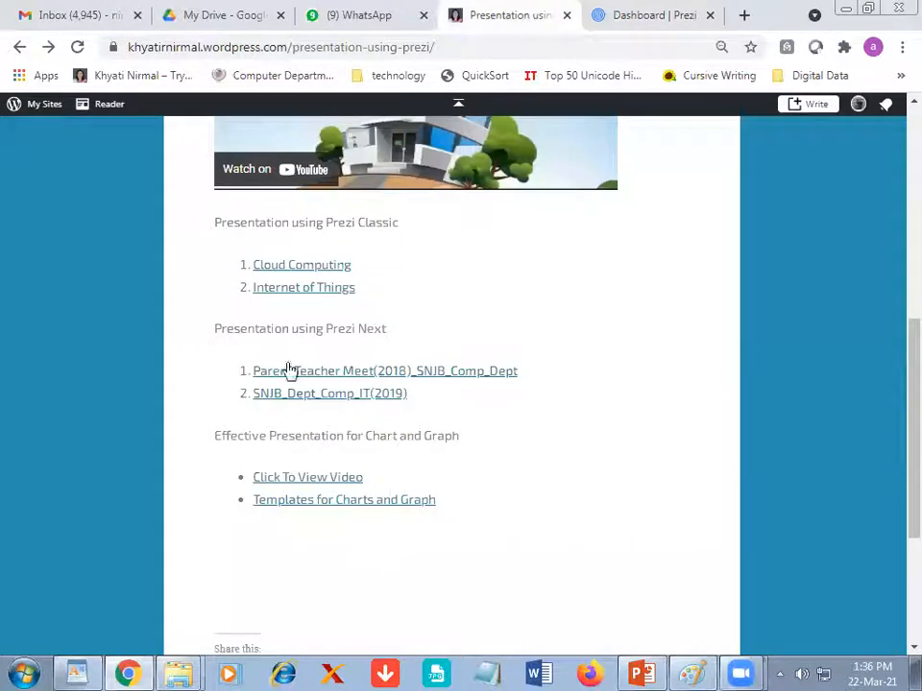
left_click(305, 292)
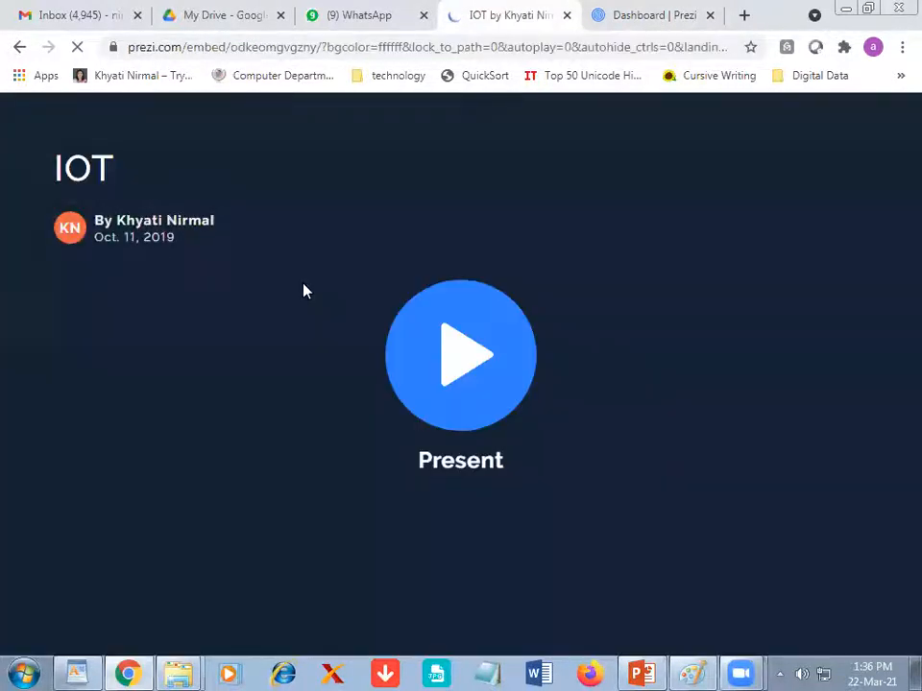
left_click(467, 370)
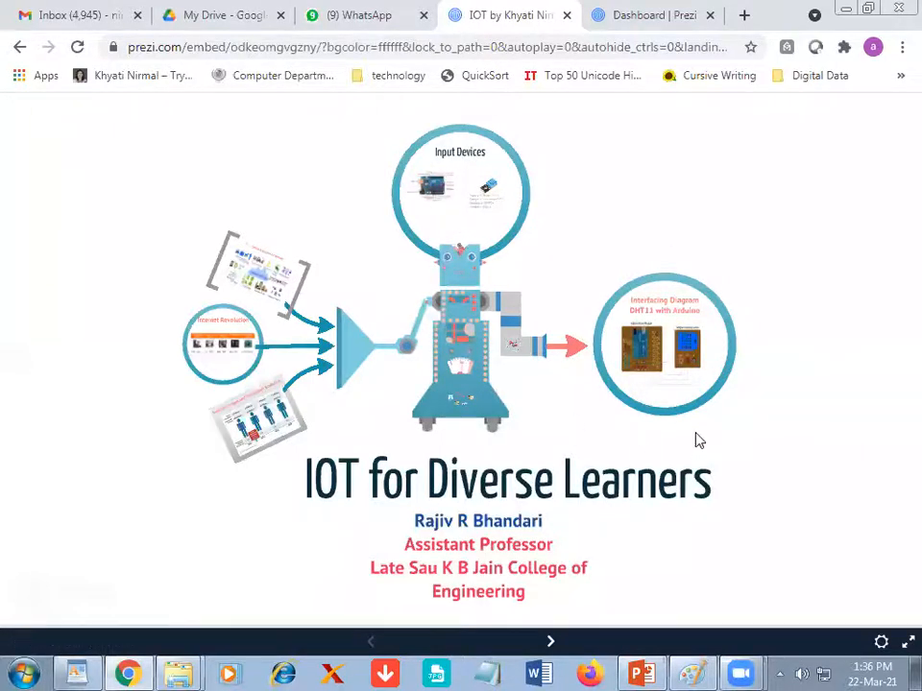
Step: Advance through the IoT presentation from Internet Revolution past the usage statistics and What is IOT to Essential Technologies Involved in IoT
key("Right")
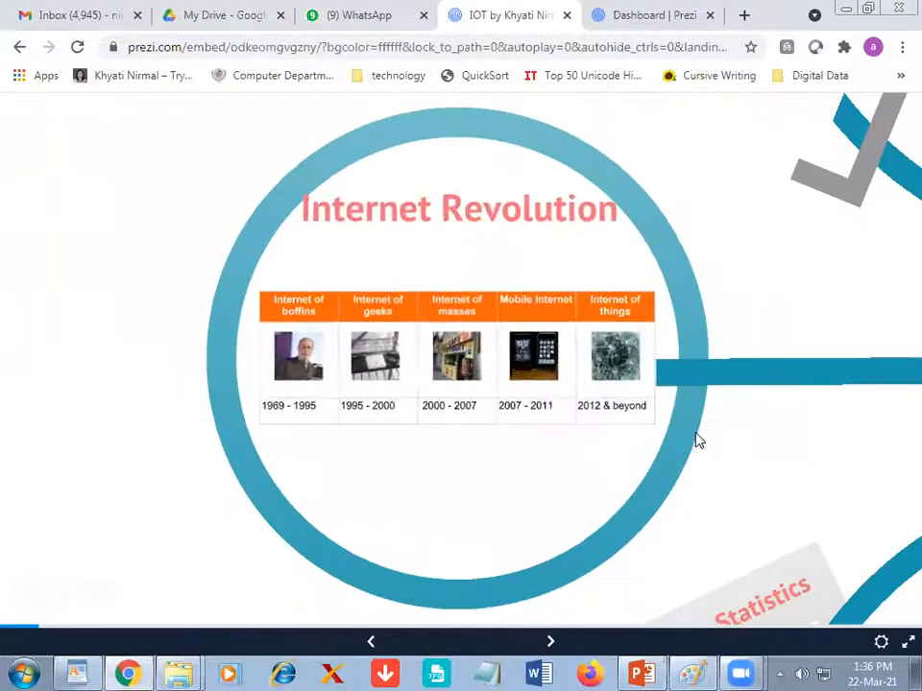
key("Right")
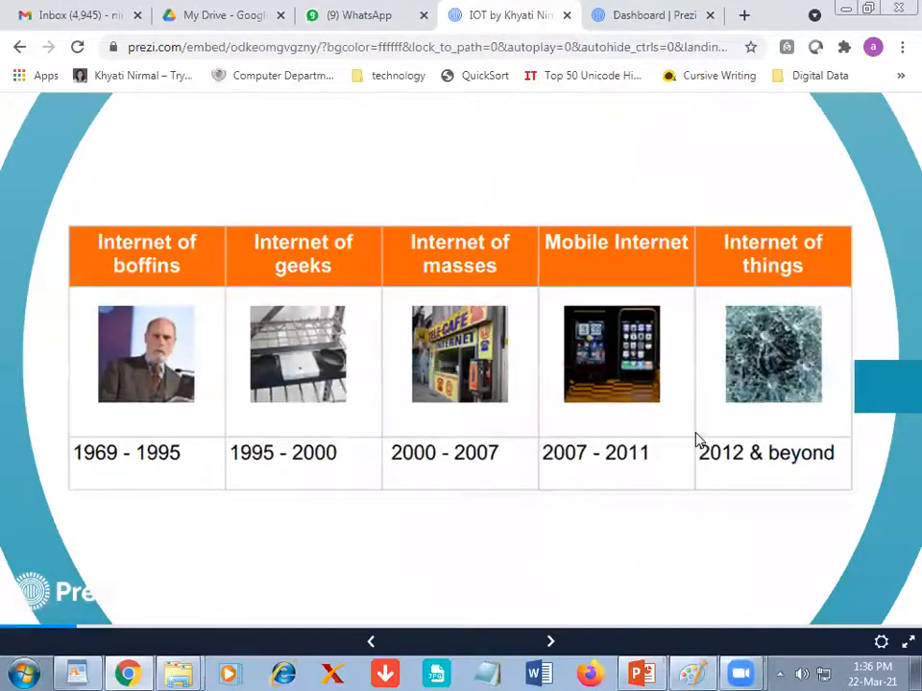
key("Right")
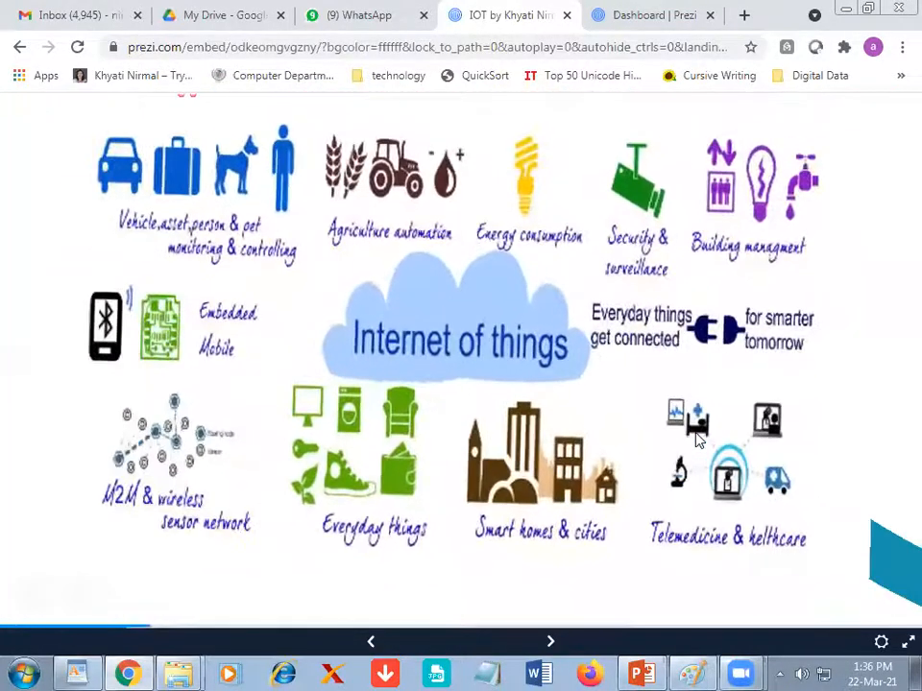
key("Right")
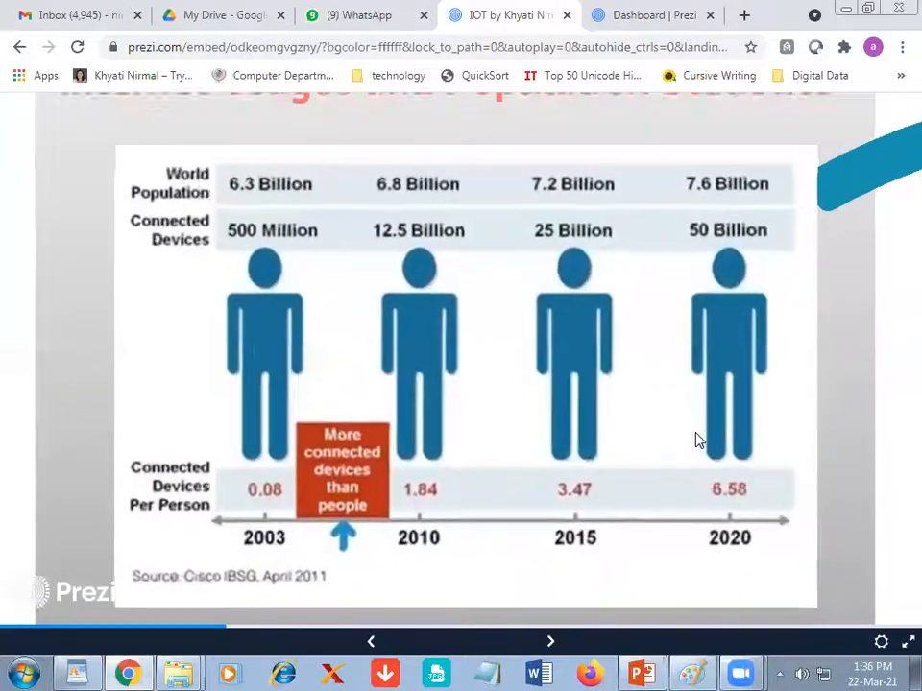
key("Right")
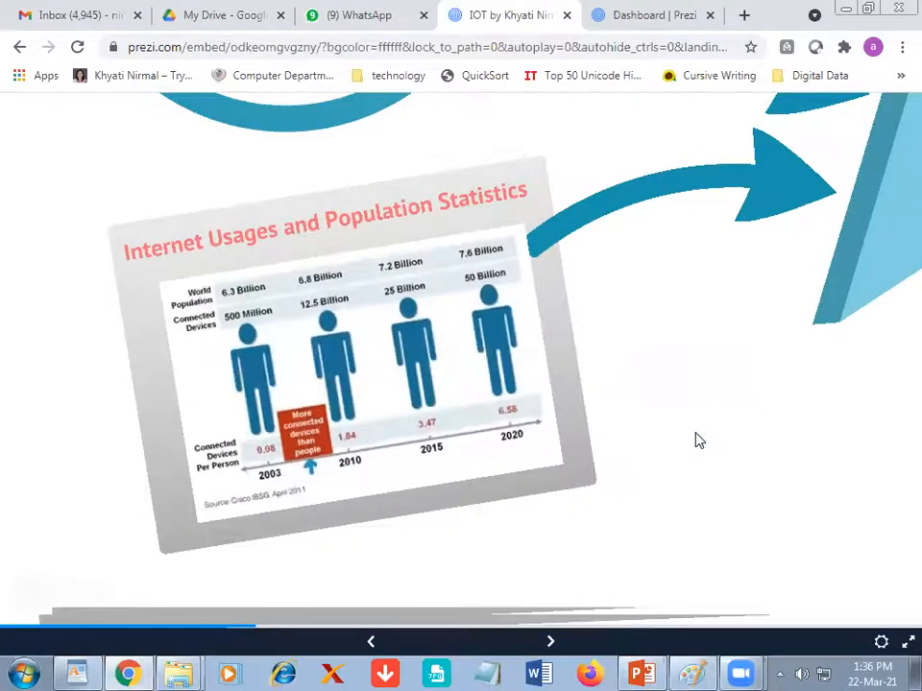
key("Right")
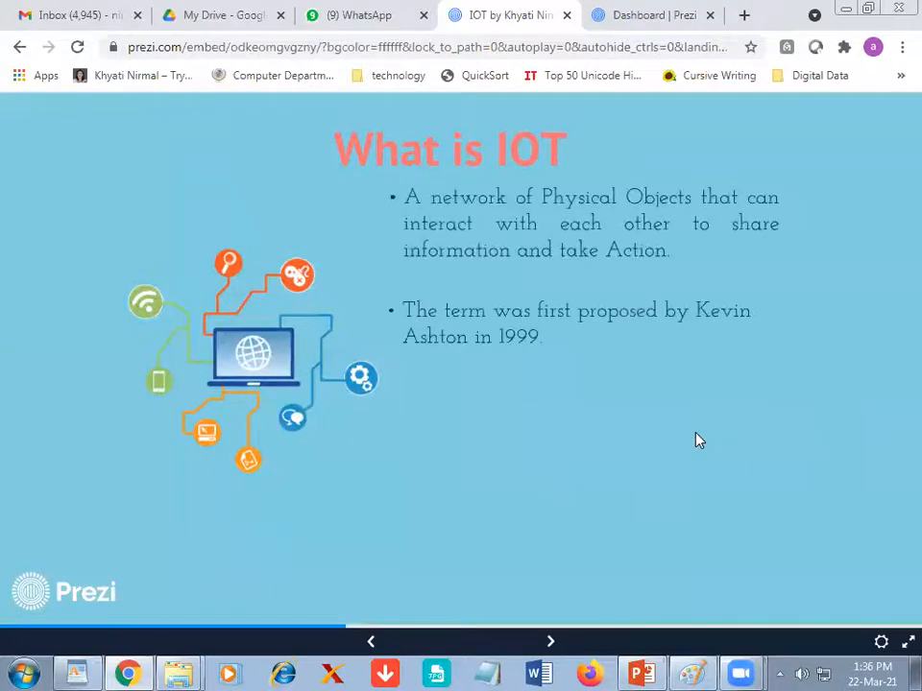
key("Right")
key("Right")
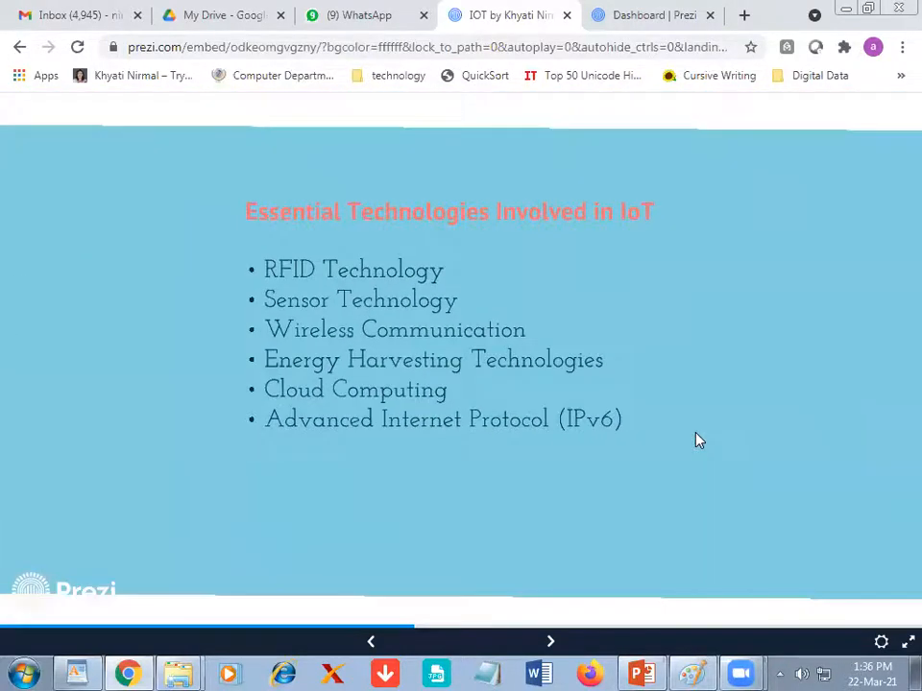
Step: Advance through the Application of IoT slides, including Smart Home and Smart Cars
key("Right")
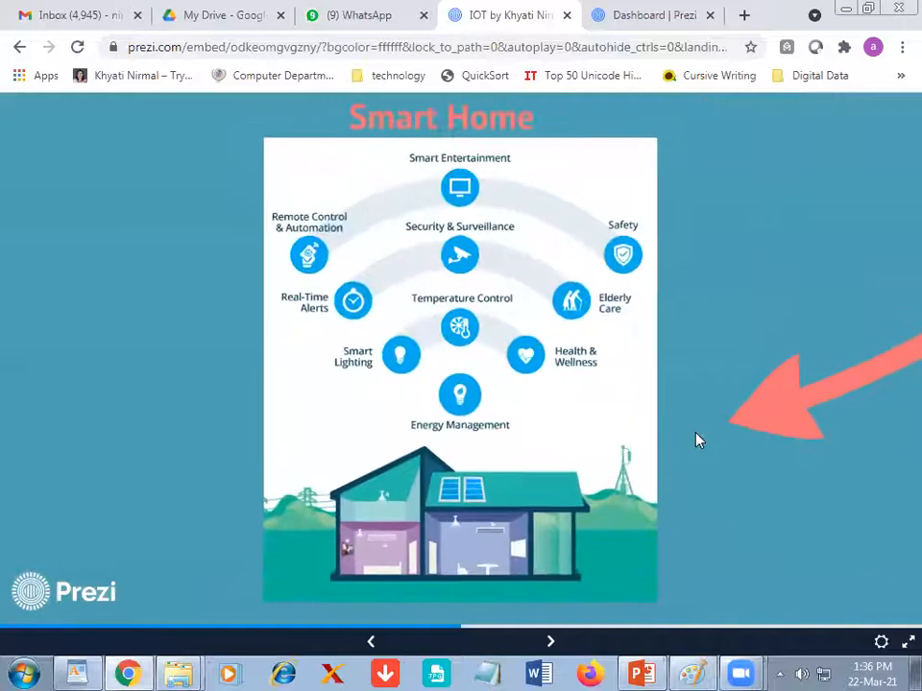
key("Right")
key("Right")
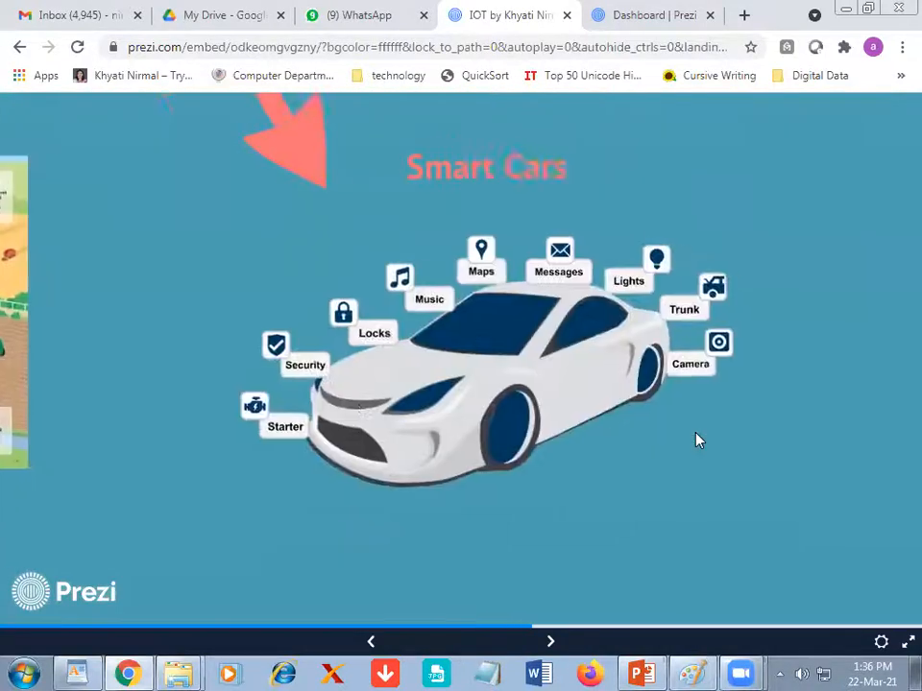
key("Right")
key("Right")
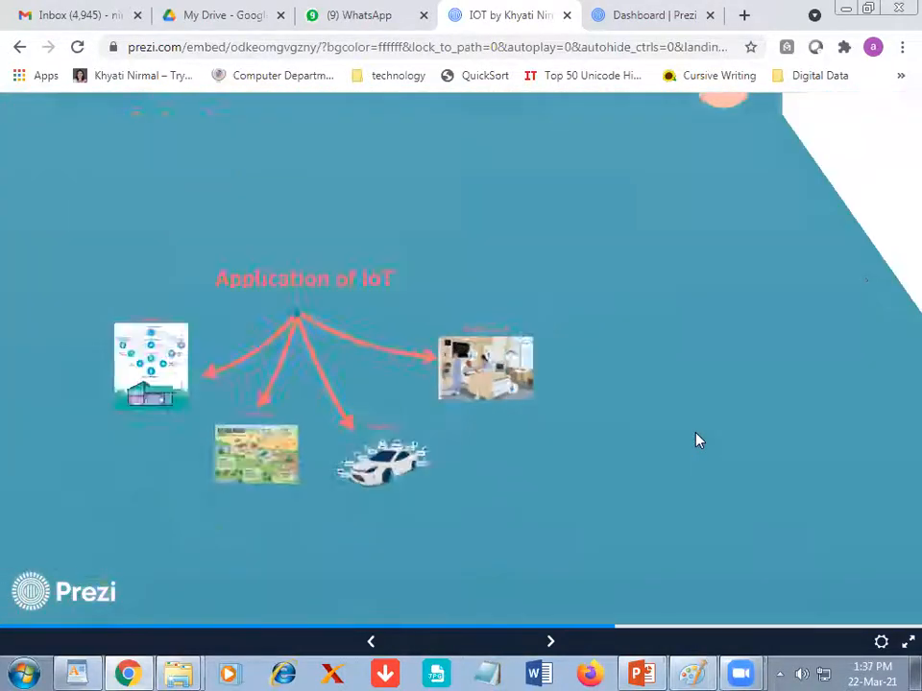
Step: Advance through the Arduino temperature sensing and Input Devices slides to the closing overview of the IoT presentation
key("Right")
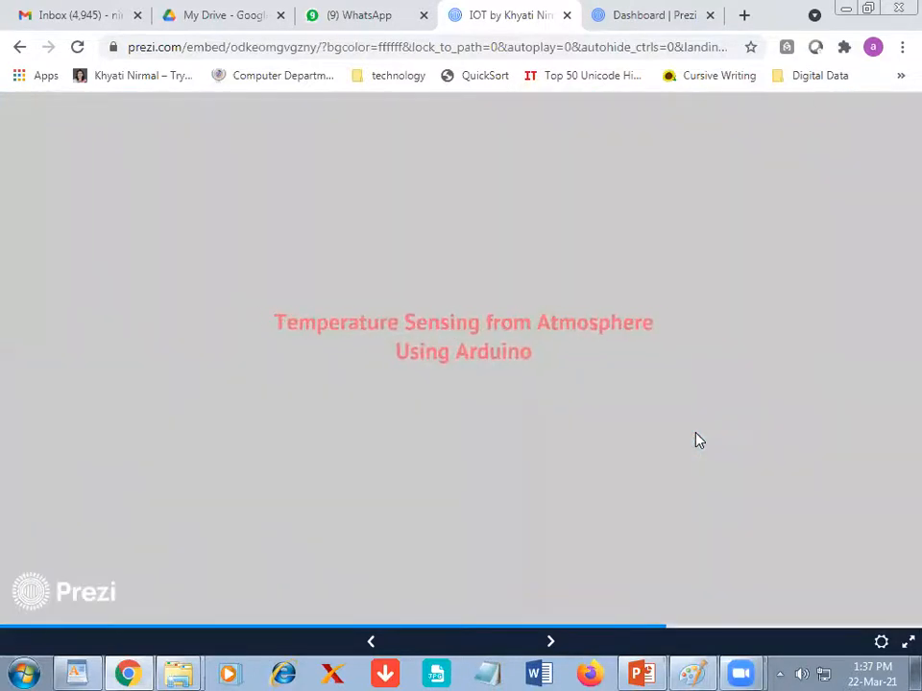
key("Right")
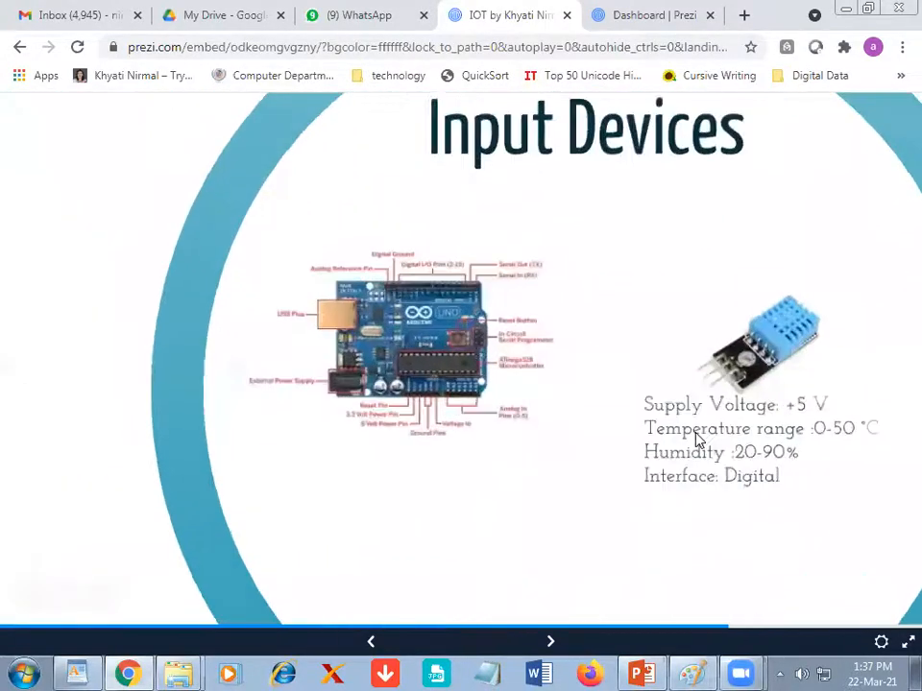
key("Right")
key("Right")
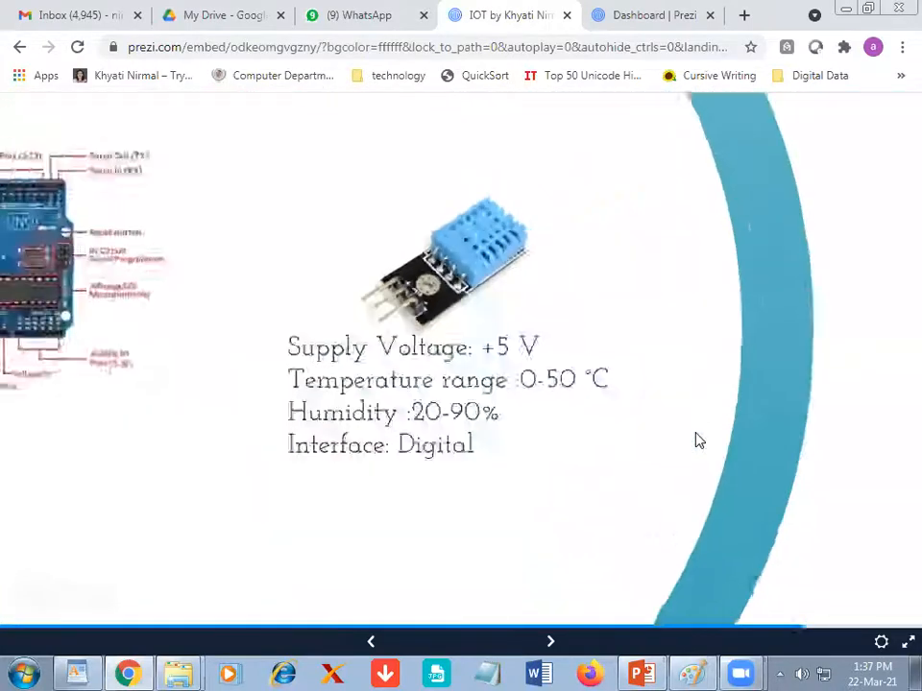
key("Right")
key("Right")
key("Right")
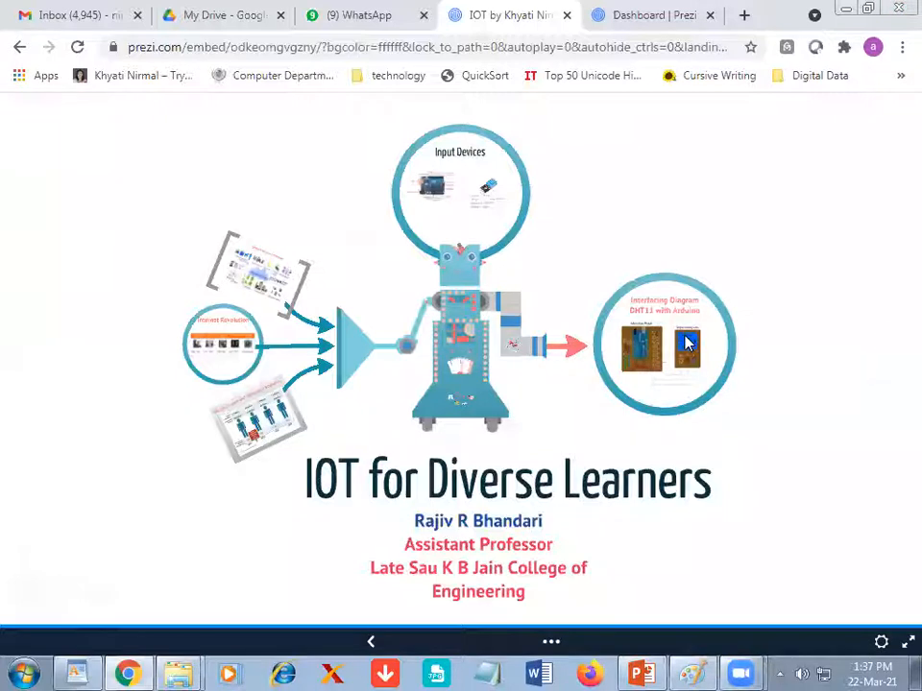
Step: Close the IoT presentation and start creating a new presentation from a template on the dashboard
left_click(566, 15)
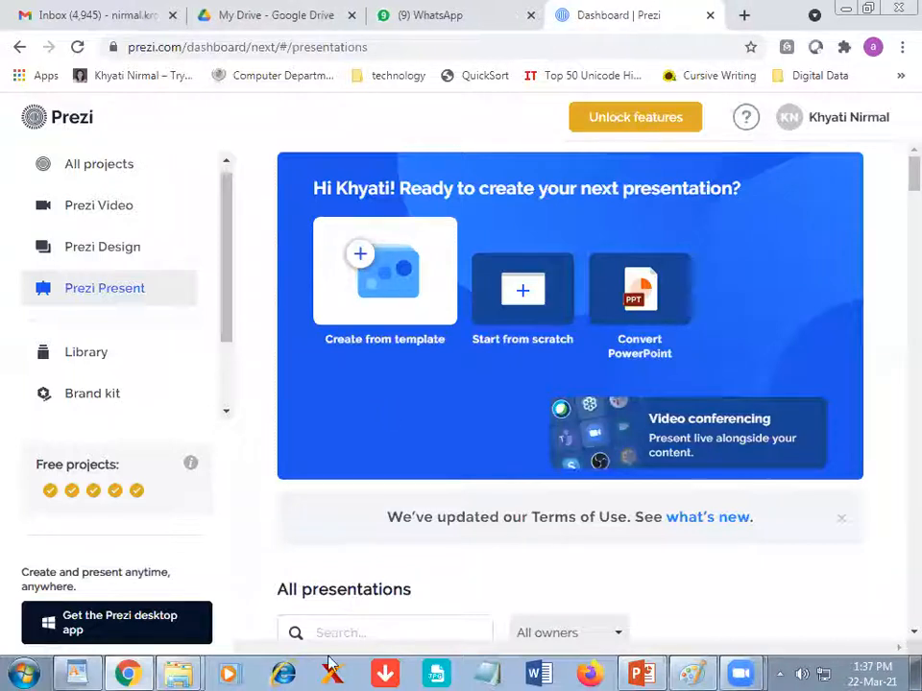
left_click(400, 313)
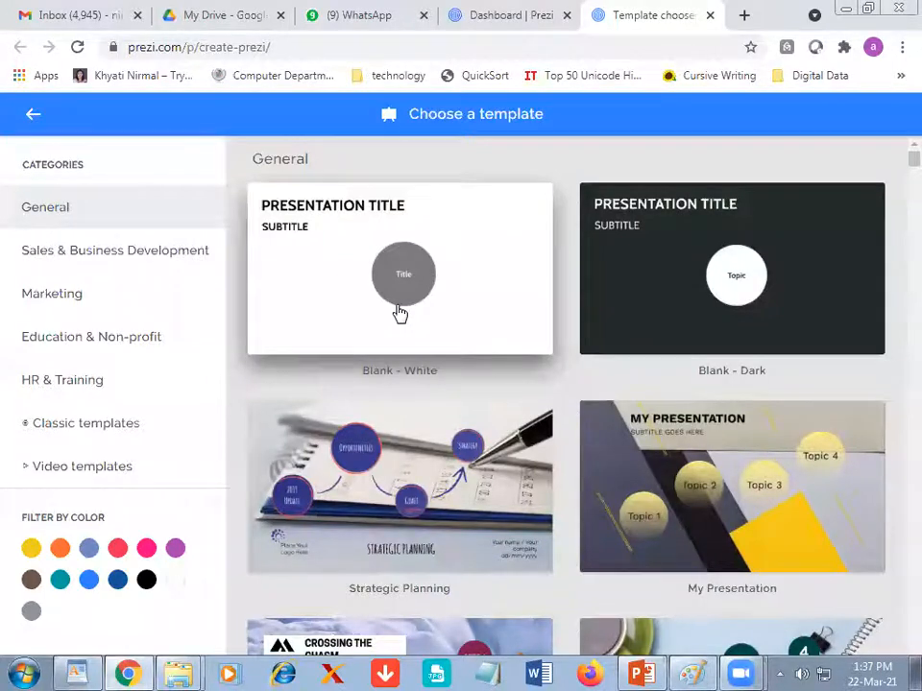
Step: Look through the available presentation templates in the General and Sales & Business Development categories
scroll(457, 430, "down", 5)
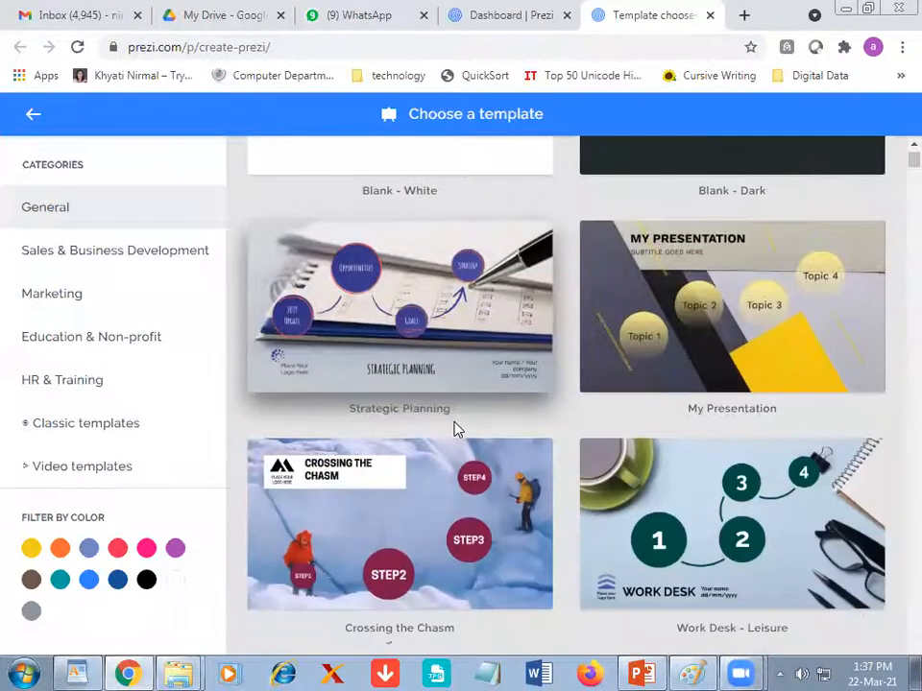
scroll(457, 430, "down", 6)
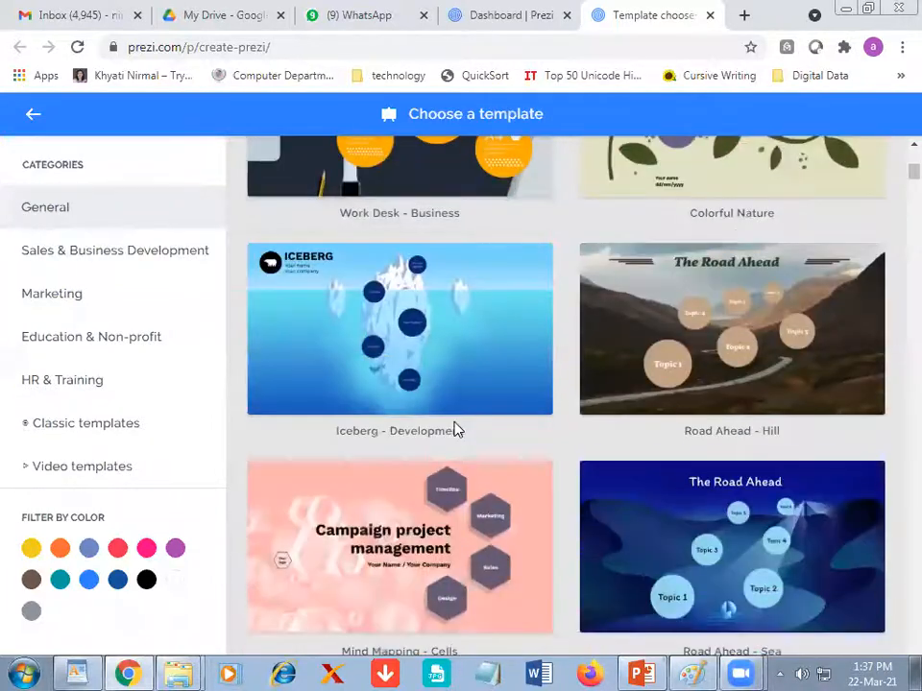
scroll(457, 430, "down", 3)
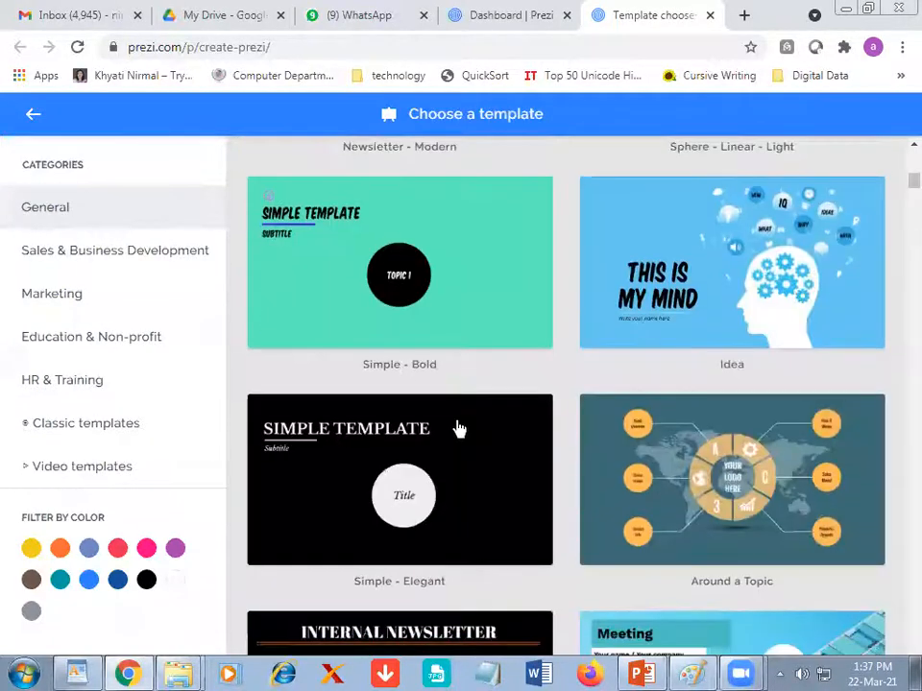
scroll(457, 430, "down", 5)
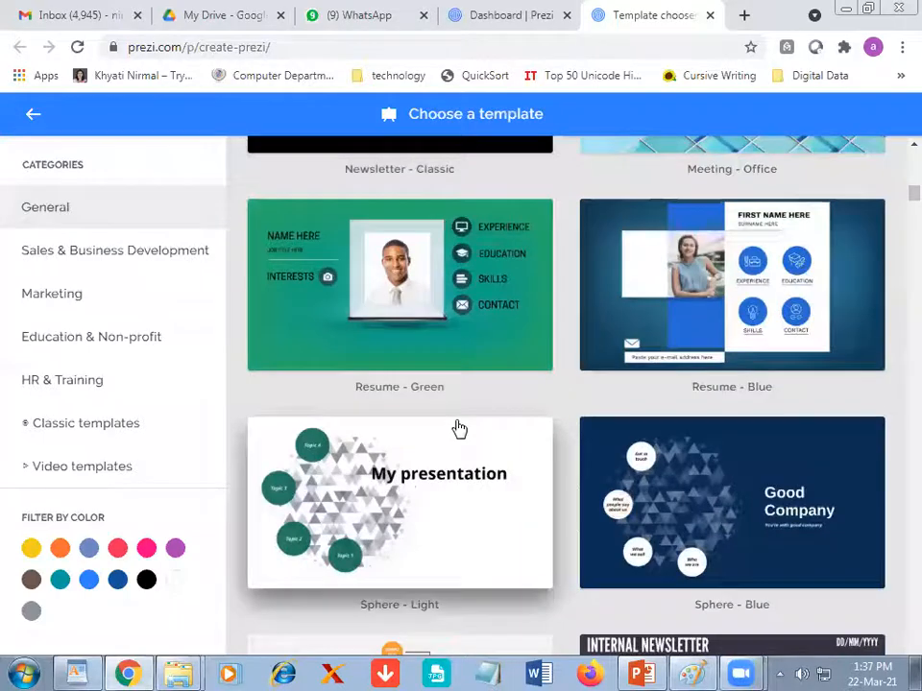
scroll(462, 429, "down", 5)
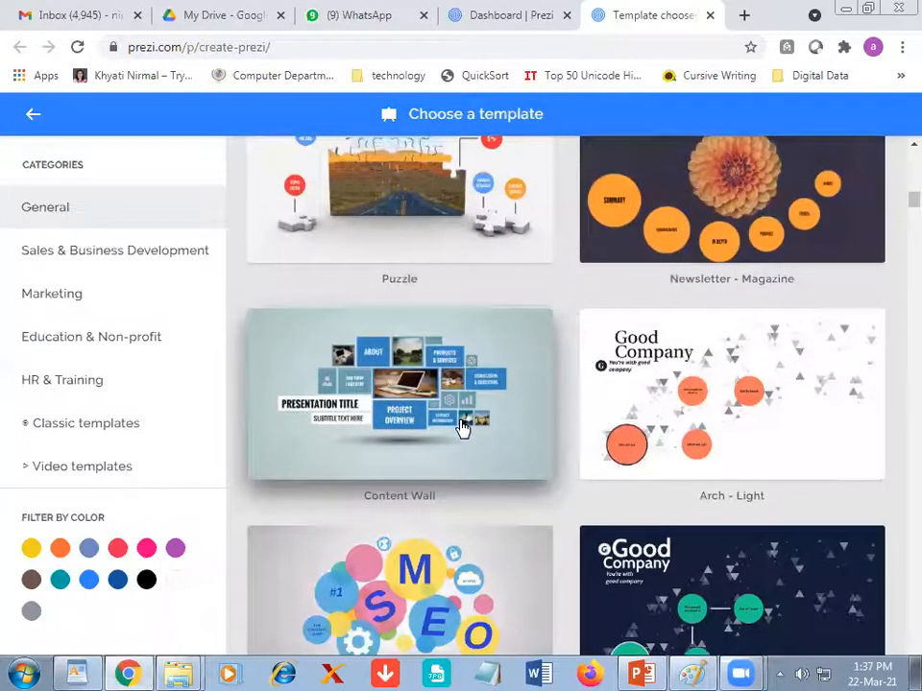
scroll(462, 430, "down", 15)
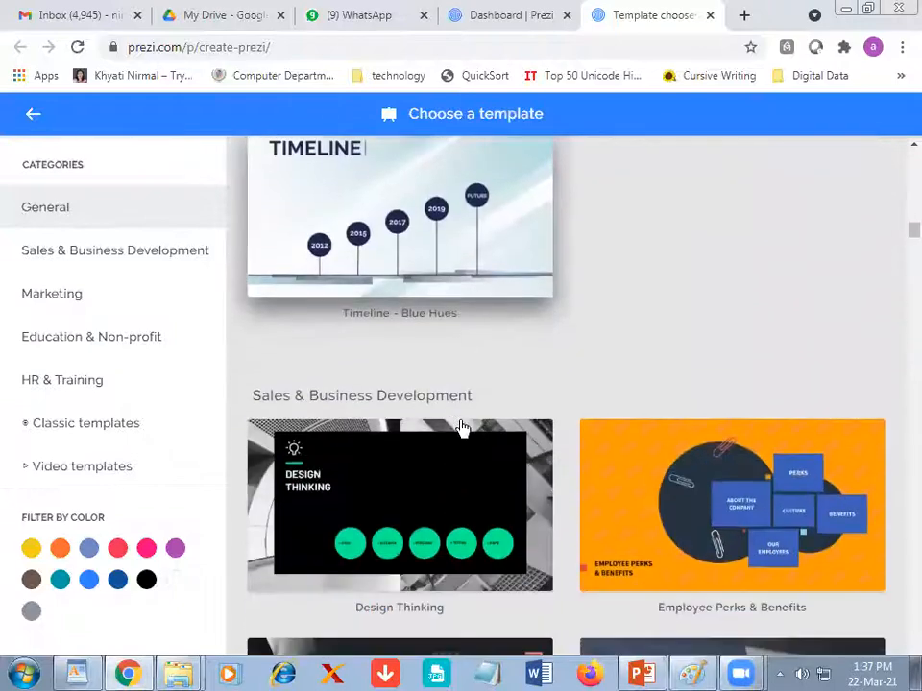
scroll(462, 429, "down", 6)
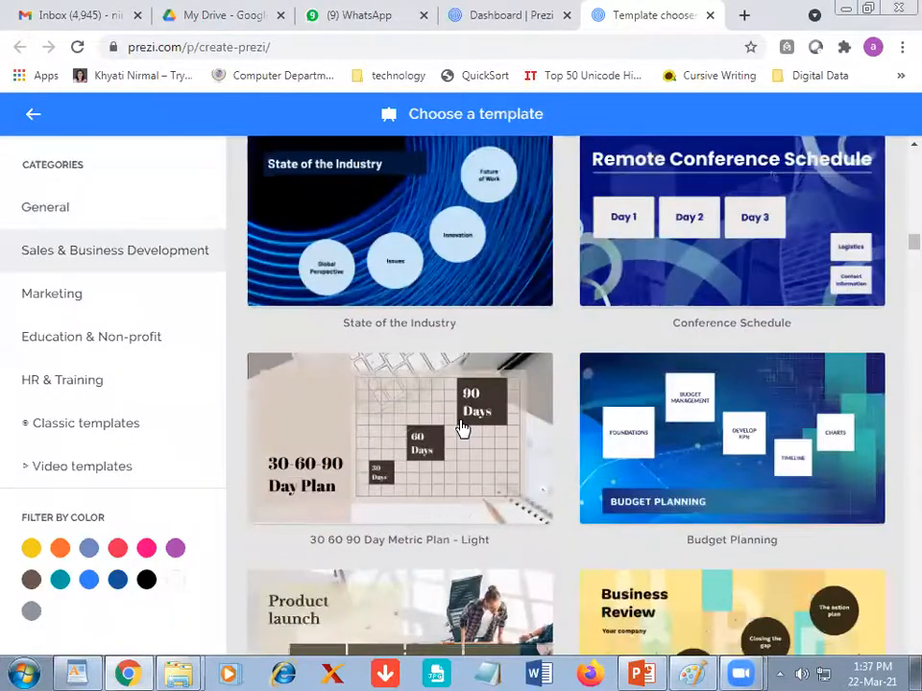
left_click_drag(898, 244, 897, 151)
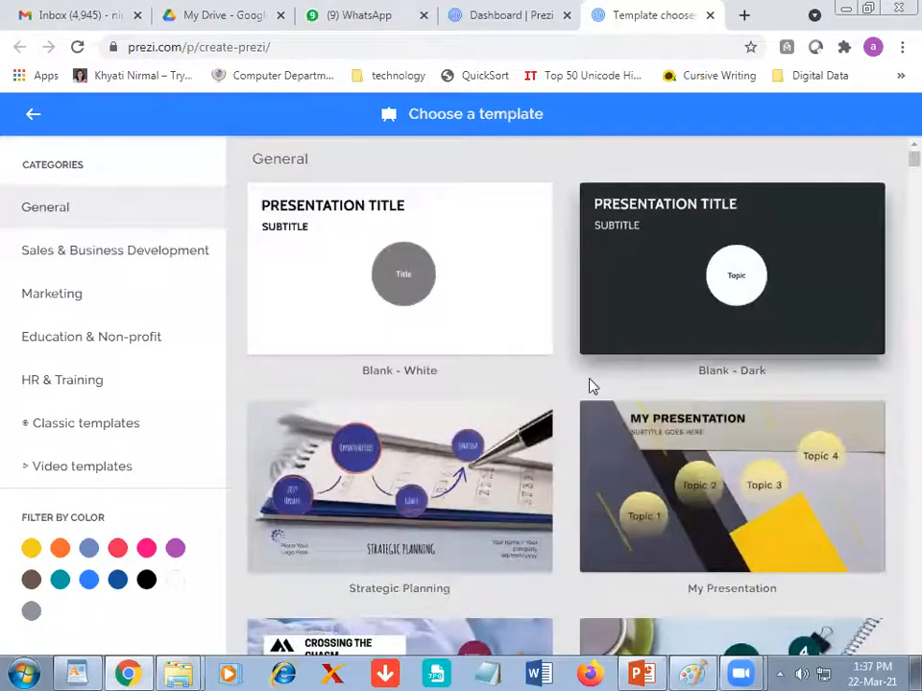
Step: Browse the Education & Non-profit templates and choose the Training Course - Dark template for use
left_click(88, 348)
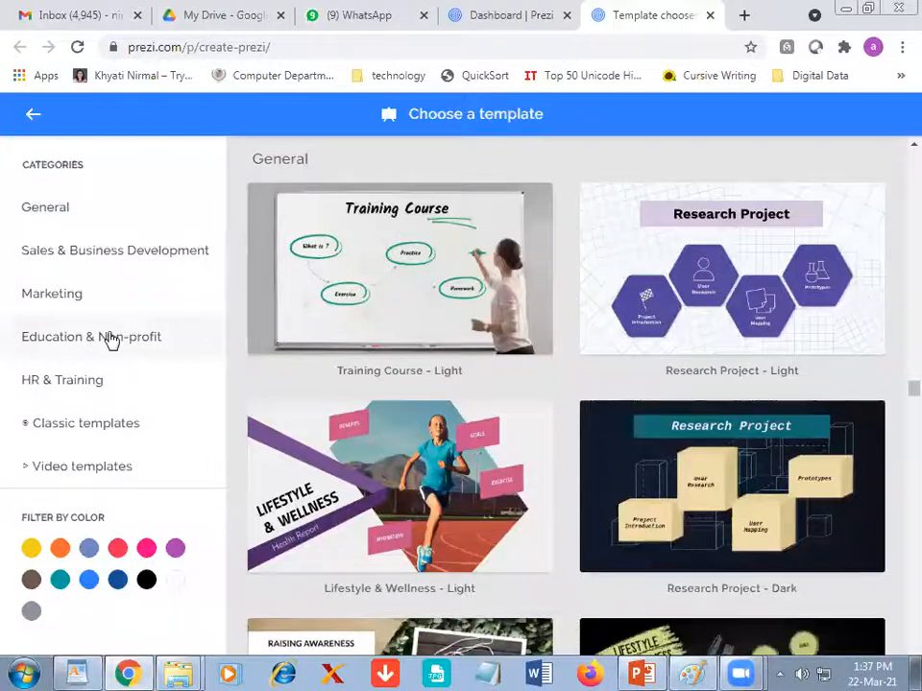
scroll(502, 457, "down", 2)
scroll(518, 457, "down", 4)
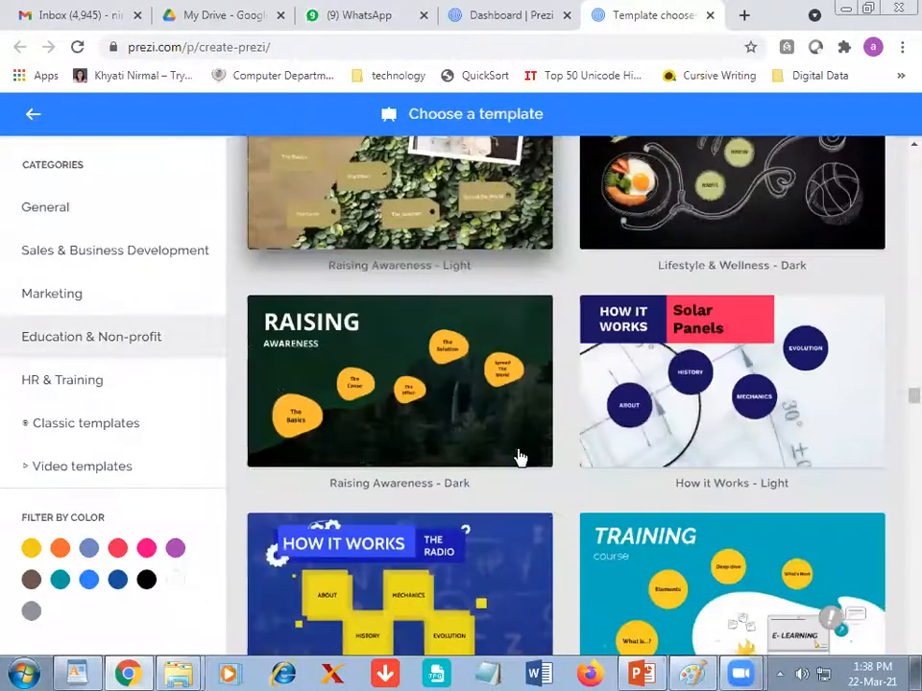
scroll(519, 457, "down", 2)
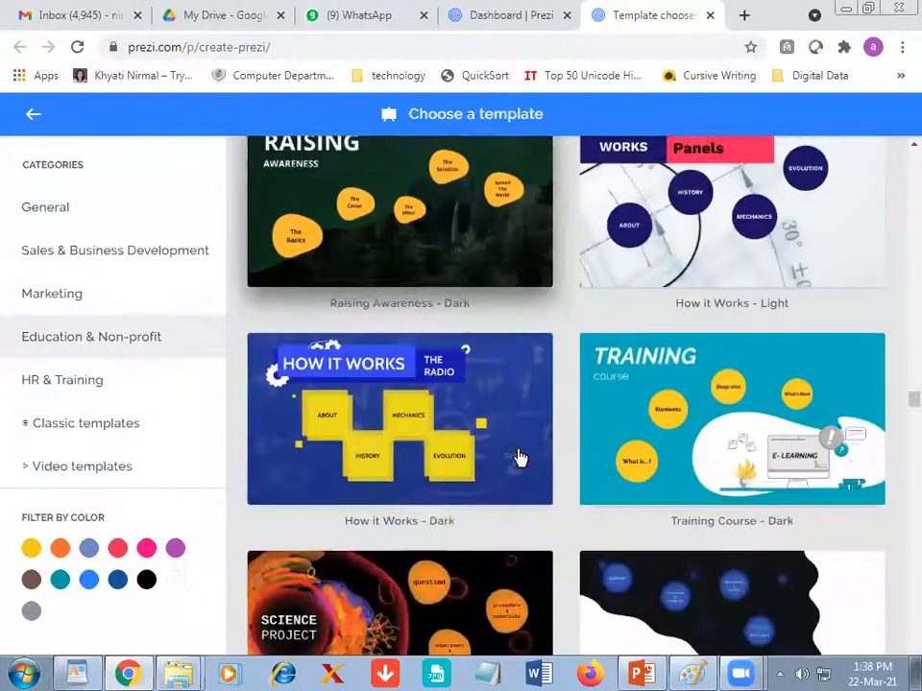
left_click(748, 452)
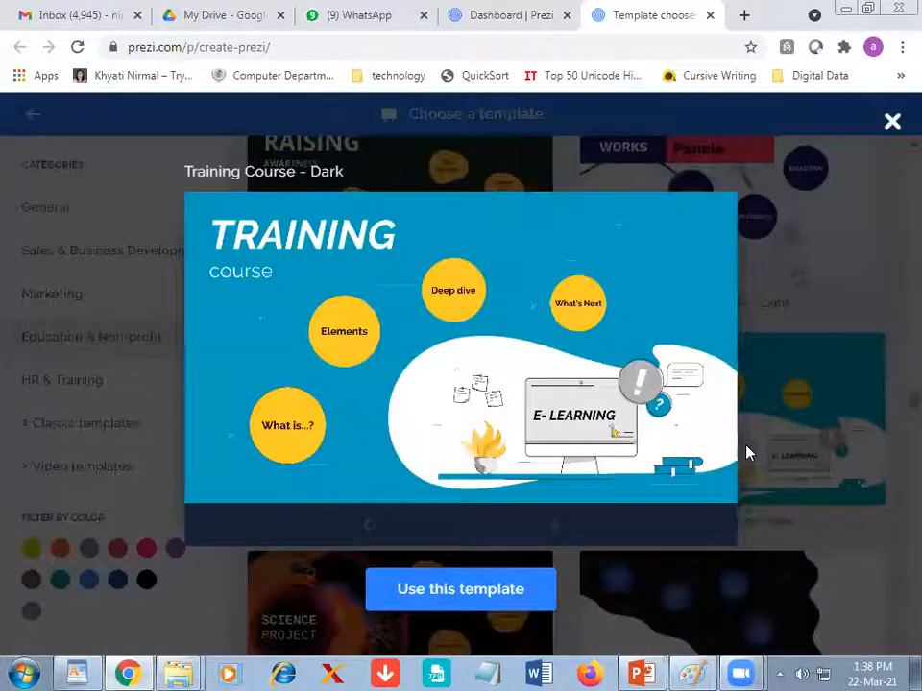
left_click(418, 594)
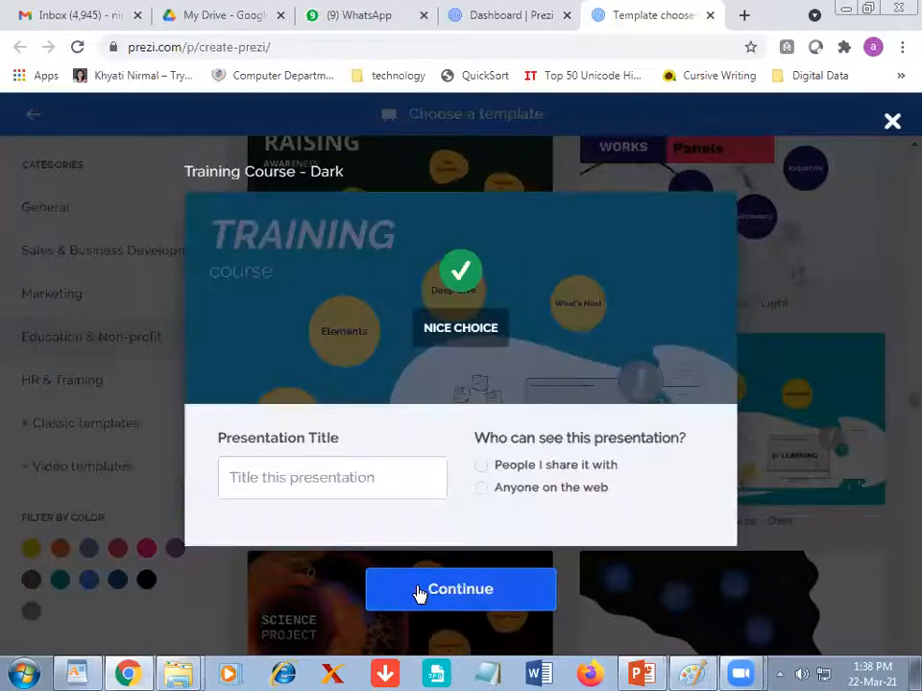
Step: Title the presentation Training Demo, make it visible to anyone on the web, and create it
left_click(311, 479)
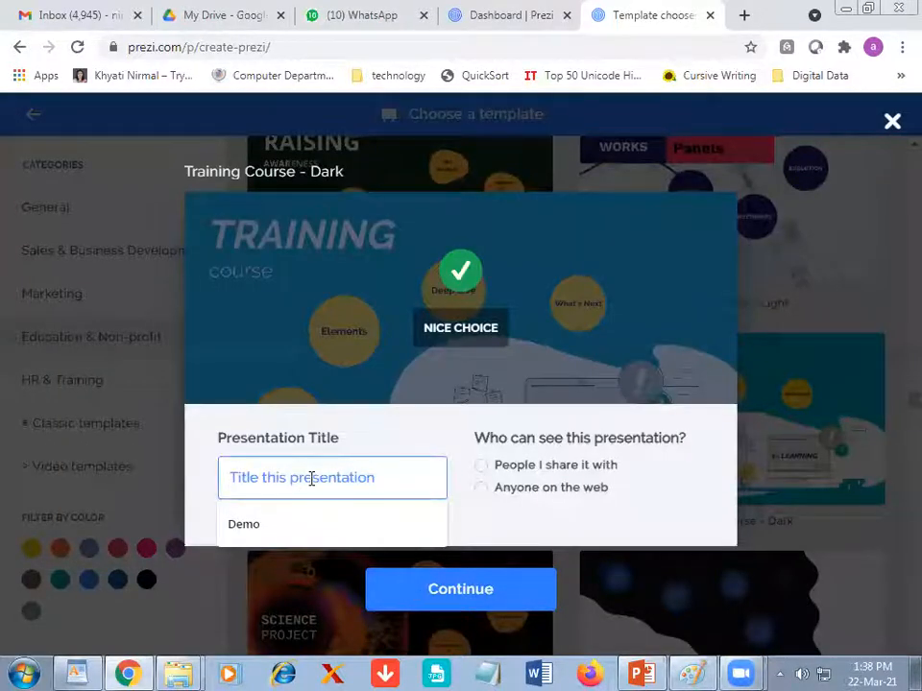
type("Training ")
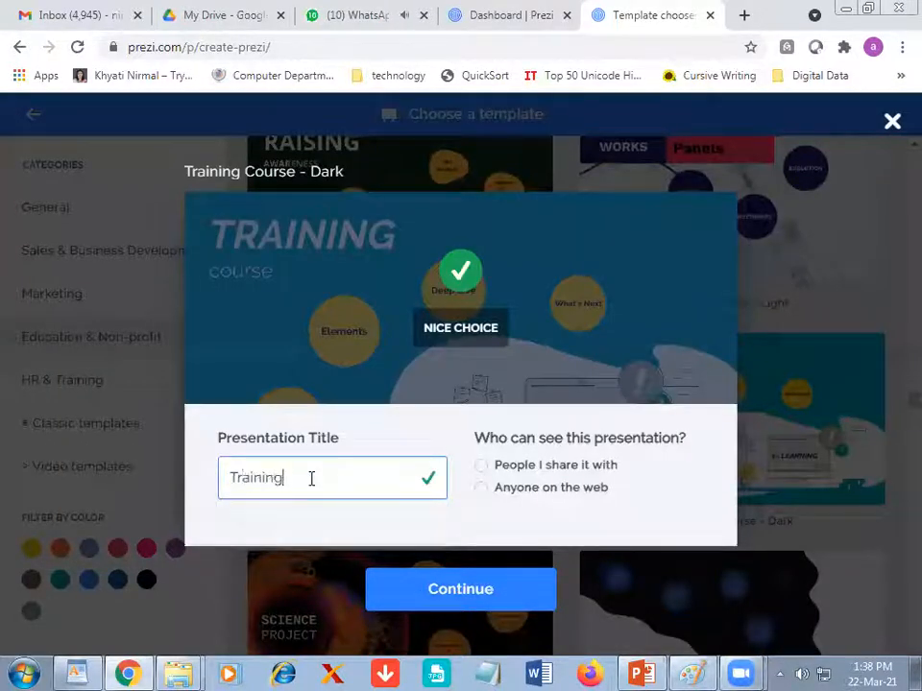
type("Demo")
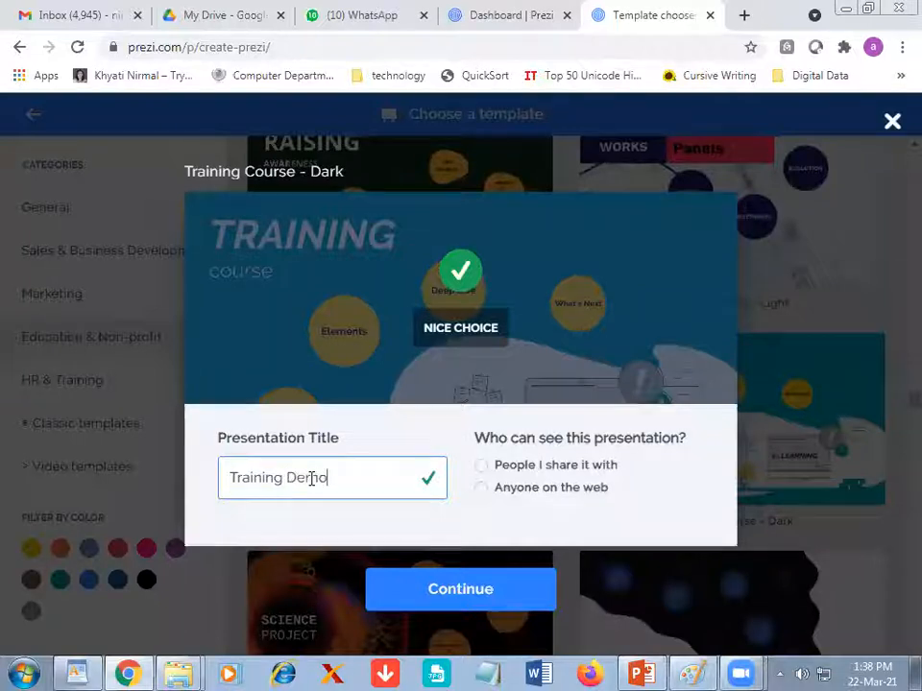
left_click(502, 589)
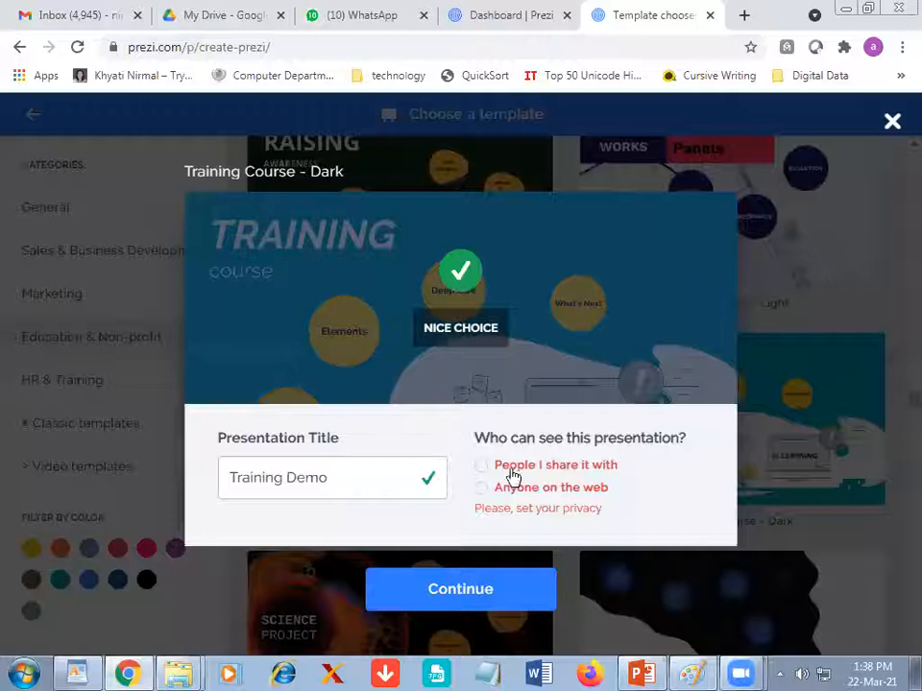
left_click(592, 495)
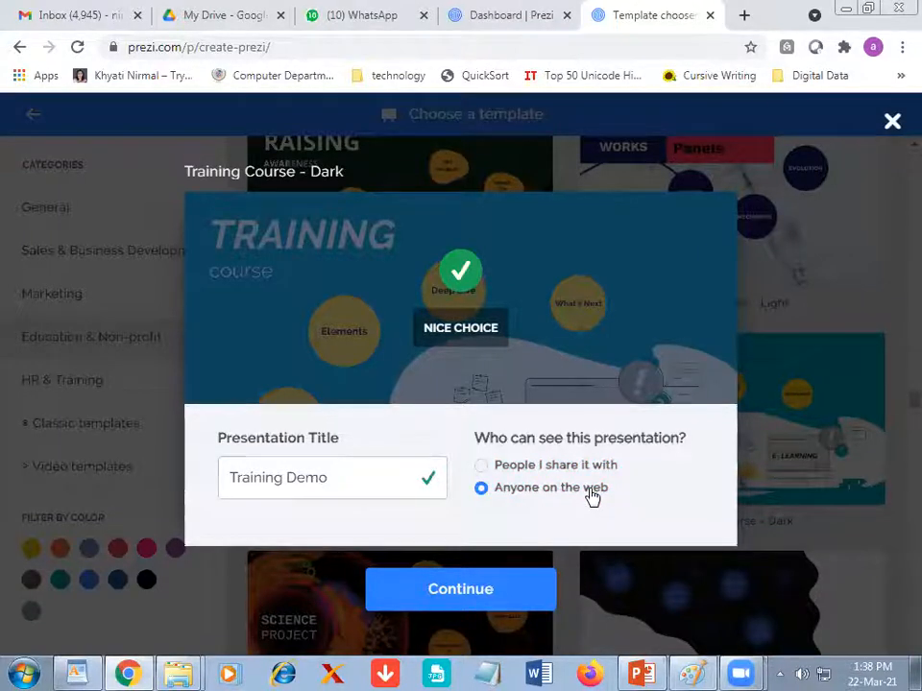
left_click(585, 474)
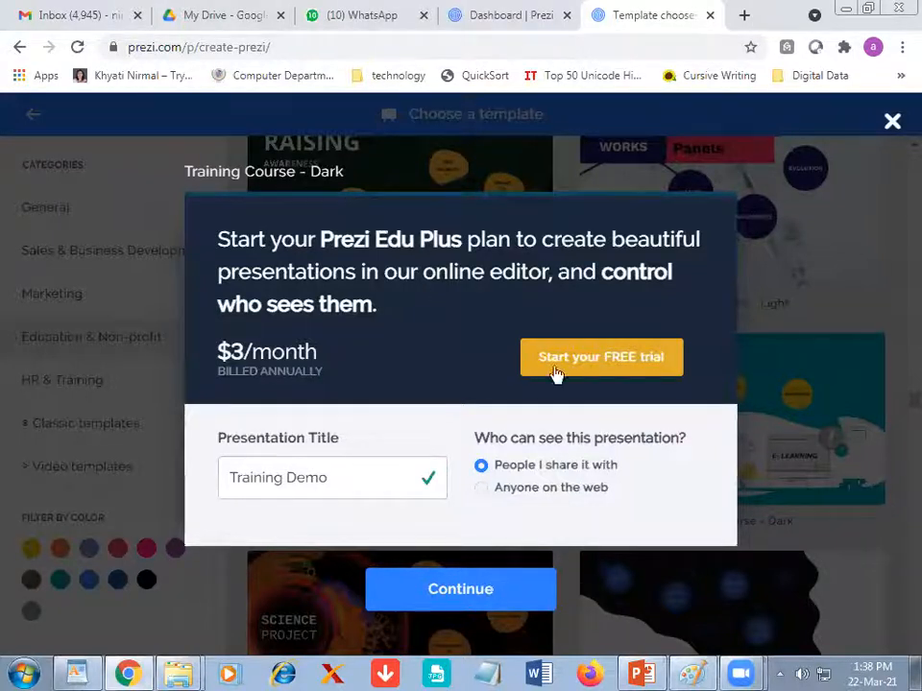
left_click(506, 490)
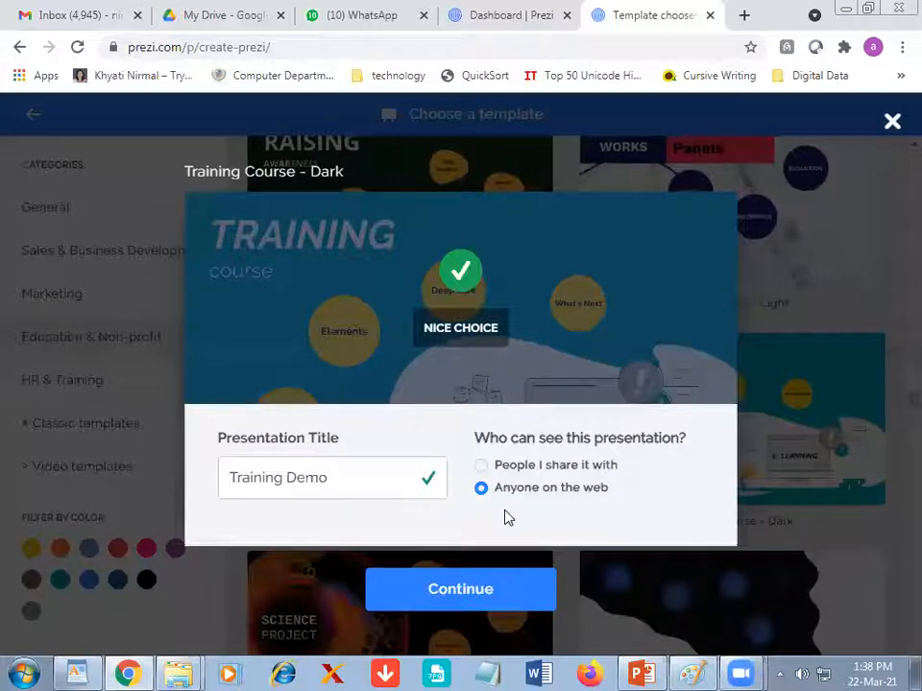
left_click(438, 595)
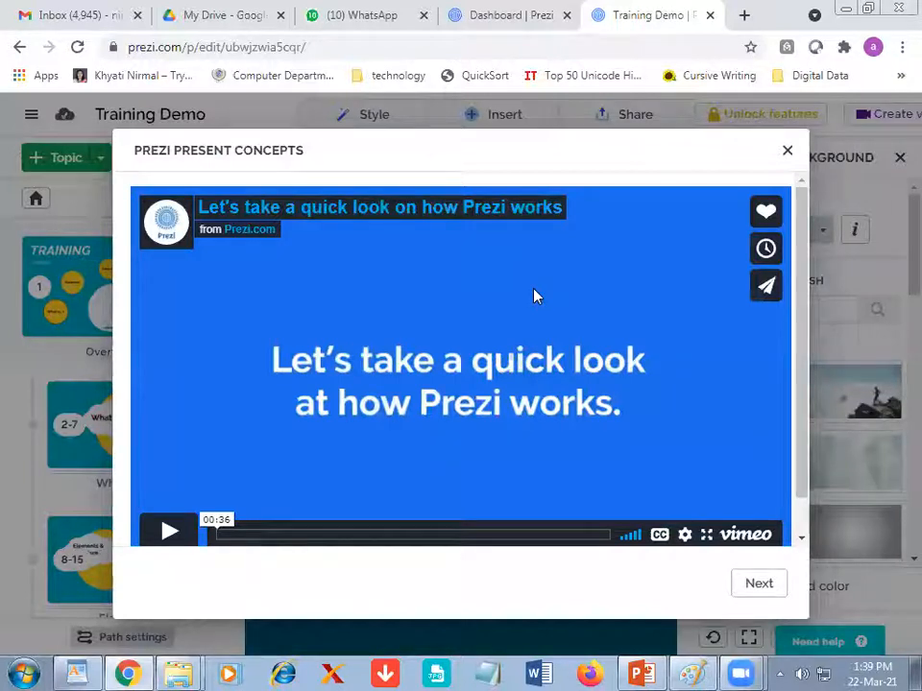
Step: Play the introductory video on how Prezi works, then dismiss it and the background settings
left_click(174, 536)
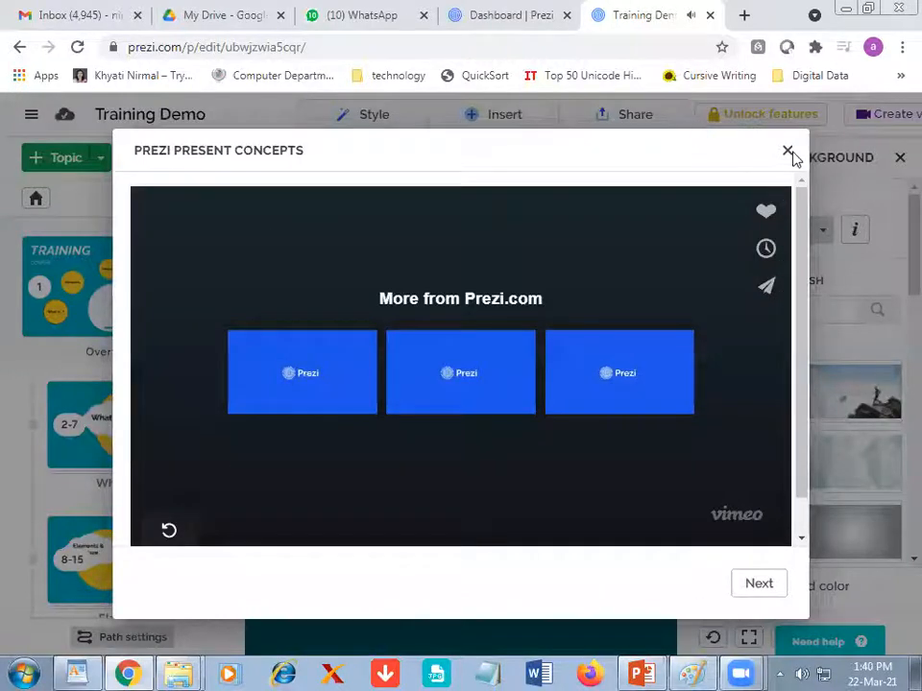
left_click(787, 152)
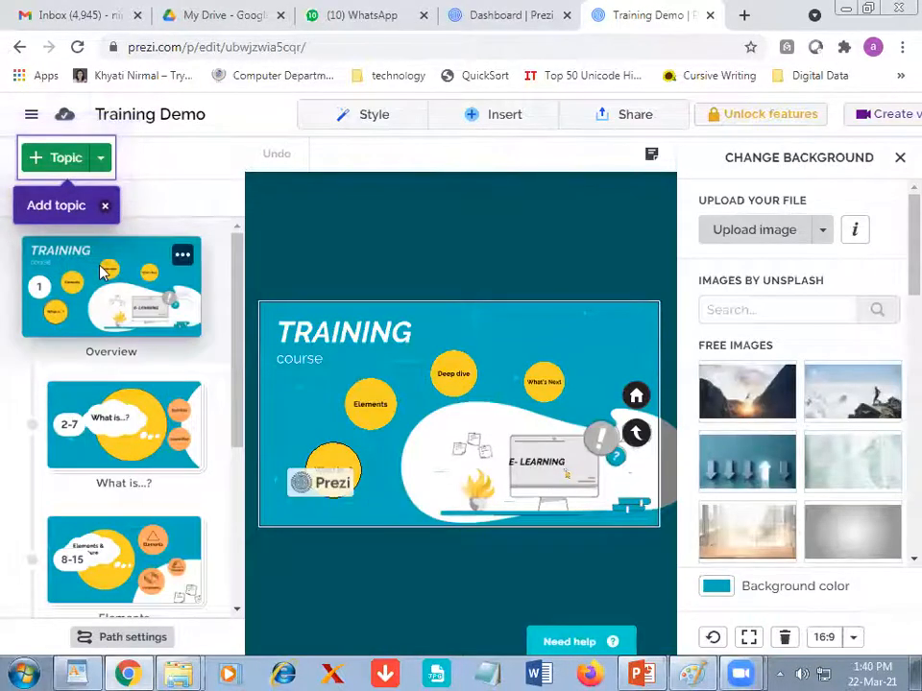
left_click(898, 158)
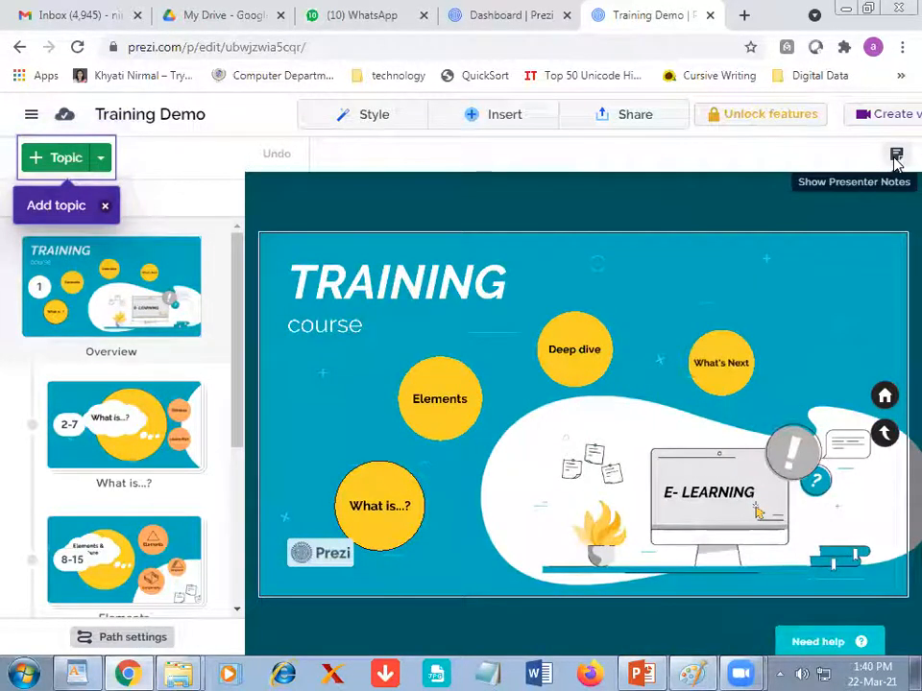
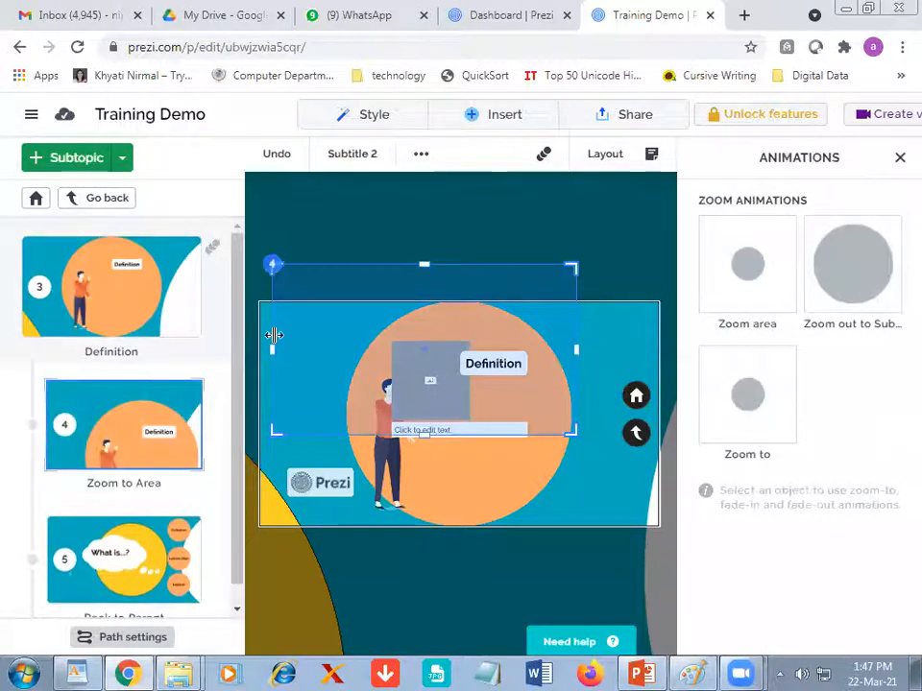
Step: Shrink the zoom area on the Definition subtopic to frame the text line and the space just beneath it
left_click_drag(429, 266, 419, 480)
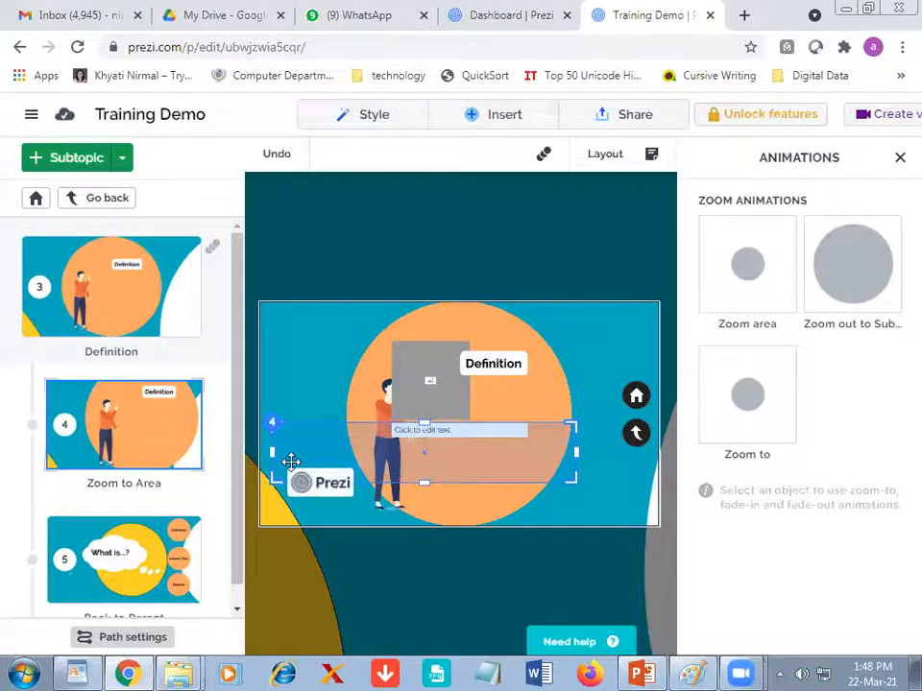
left_click_drag(291, 462, 393, 431)
left_click_drag(574, 450, 518, 443)
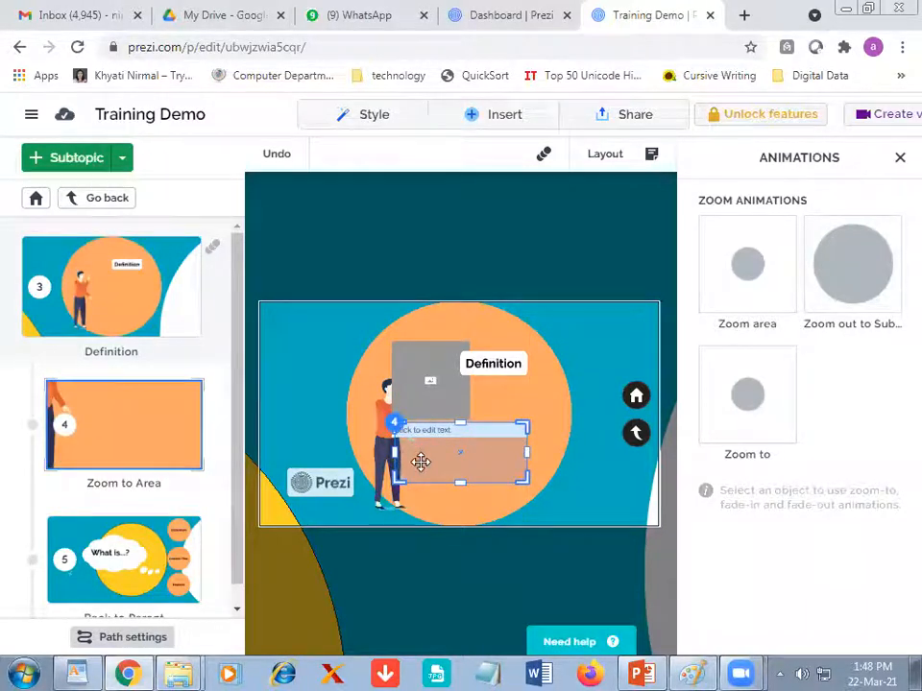
Step: Delete the grey image placeholder and the zoom area from the Definition subtopic and select the body text box
left_click(411, 392)
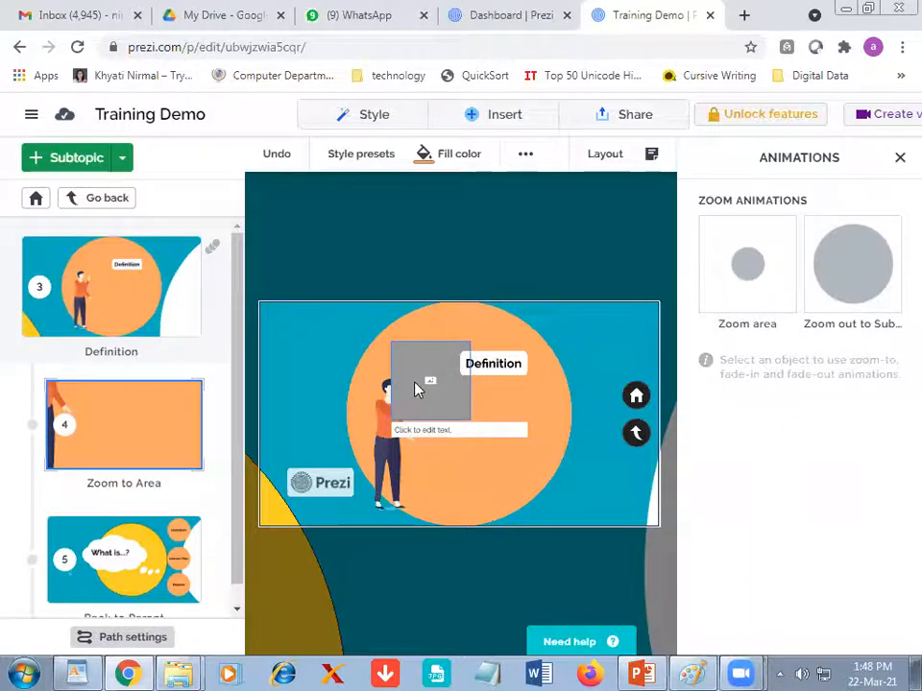
left_click(438, 371)
key("Delete")
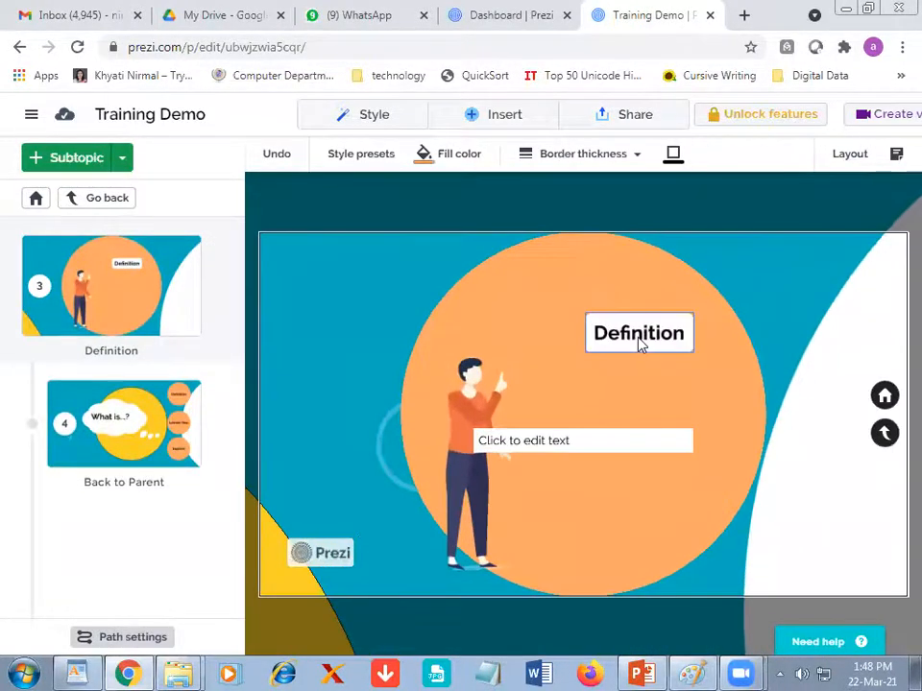
left_click(638, 344)
left_click(584, 437)
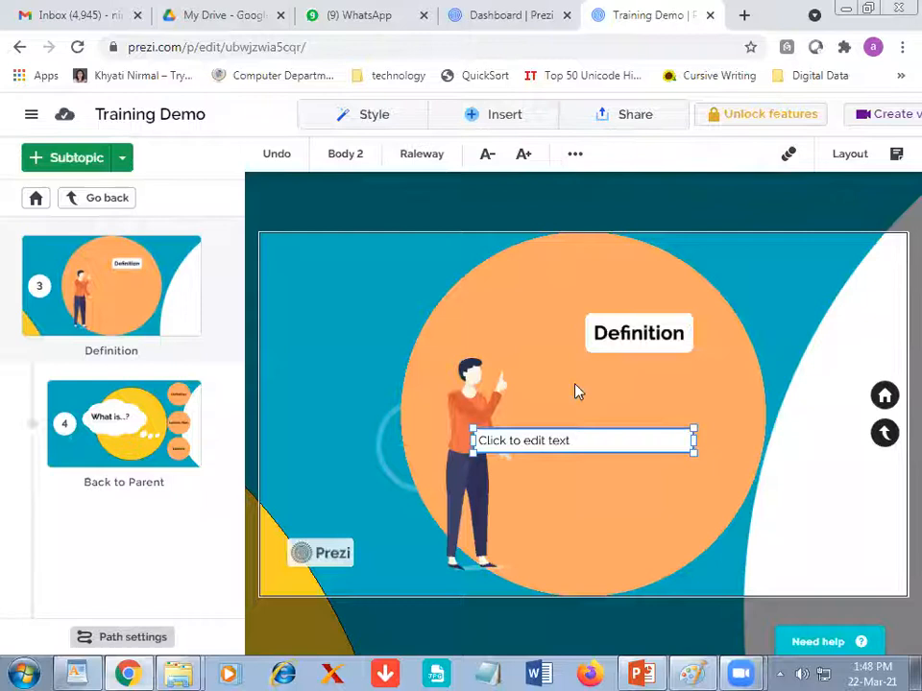
Step: Undo the recent Definition subtopic edits back to before the image placeholder, zoom area and white text backgrounds were added
key("ctrl+z")
key("ctrl+z")
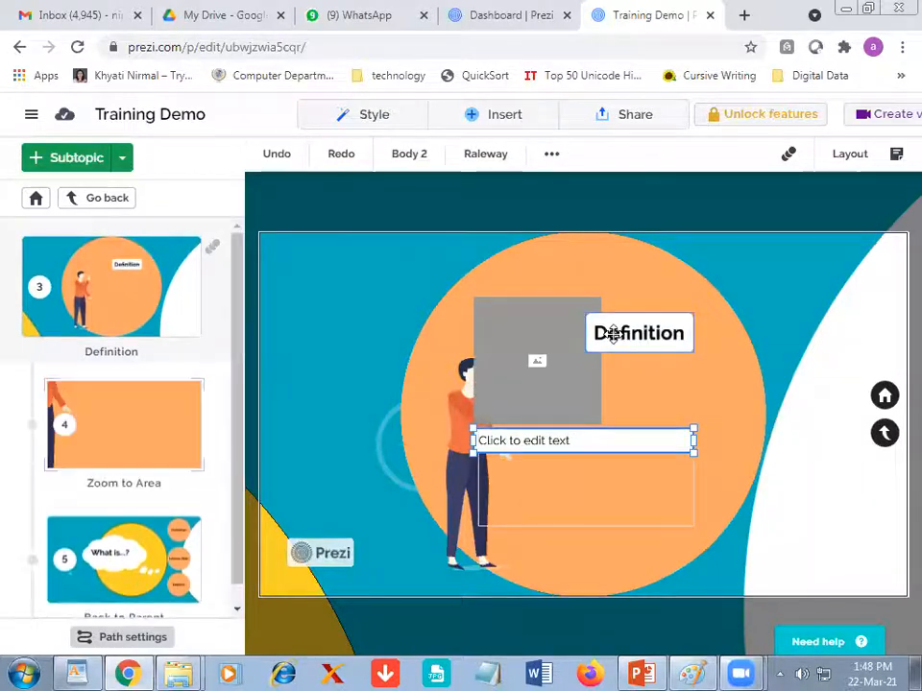
left_click(612, 333)
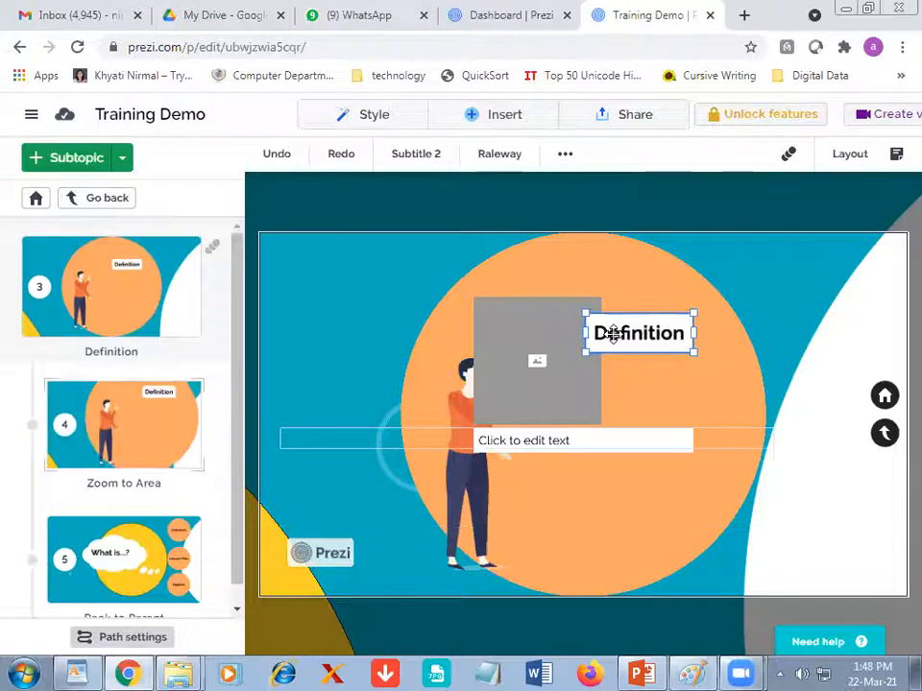
key("ctrl+y")
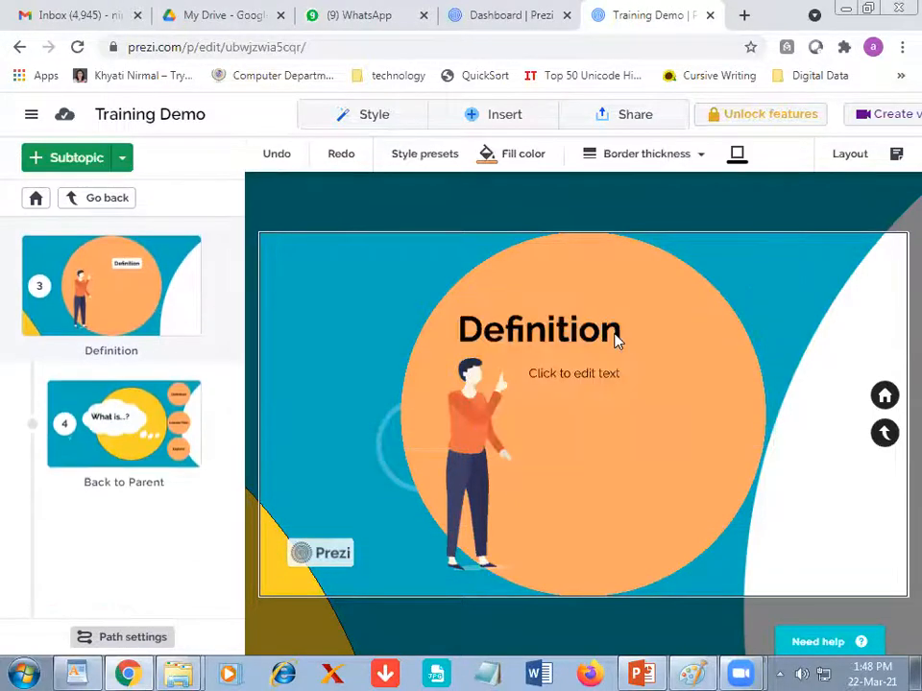
Step: Insert the Timeline story block with six event markers from the Timeline category into the Definition subtopic
left_click(485, 115)
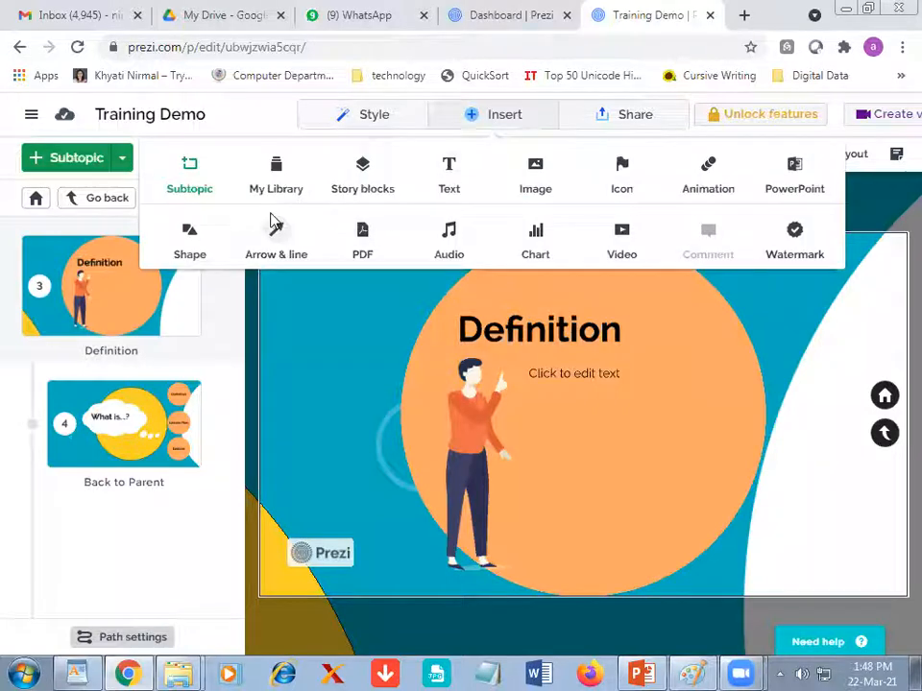
left_click(274, 171)
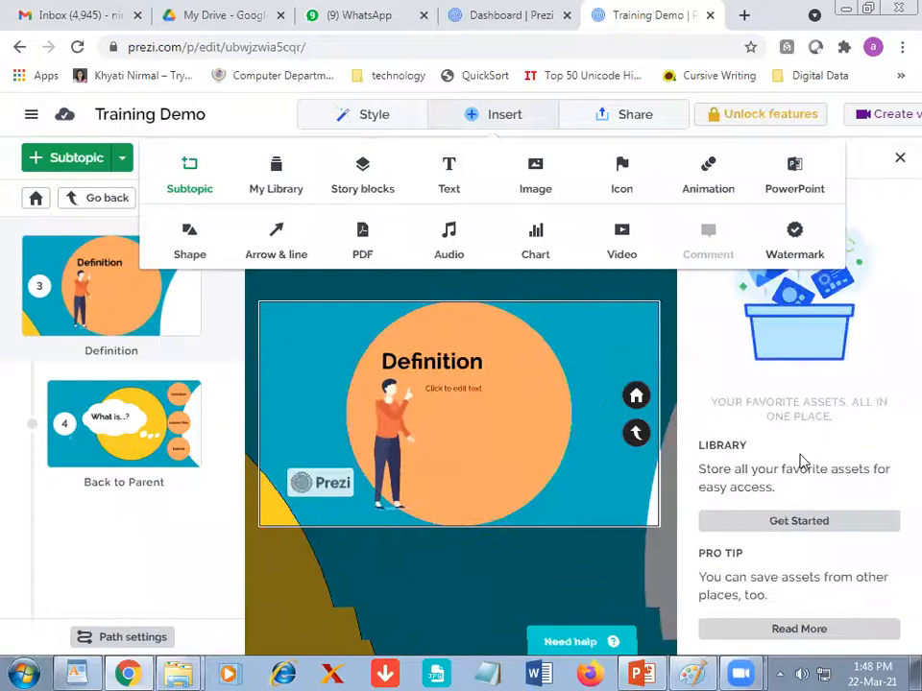
left_click(359, 191)
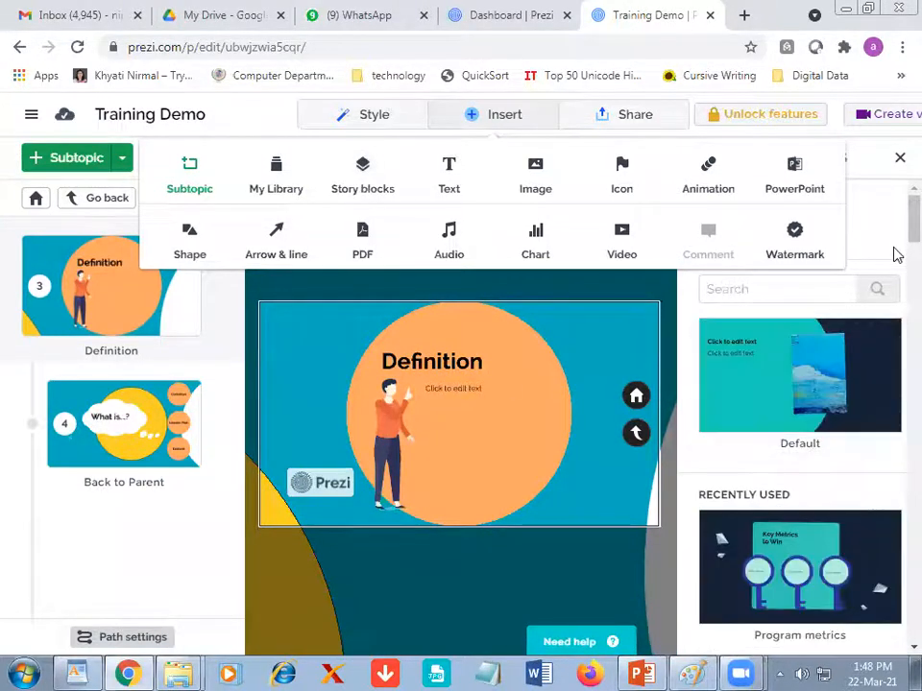
scroll(895, 253, "down", 5)
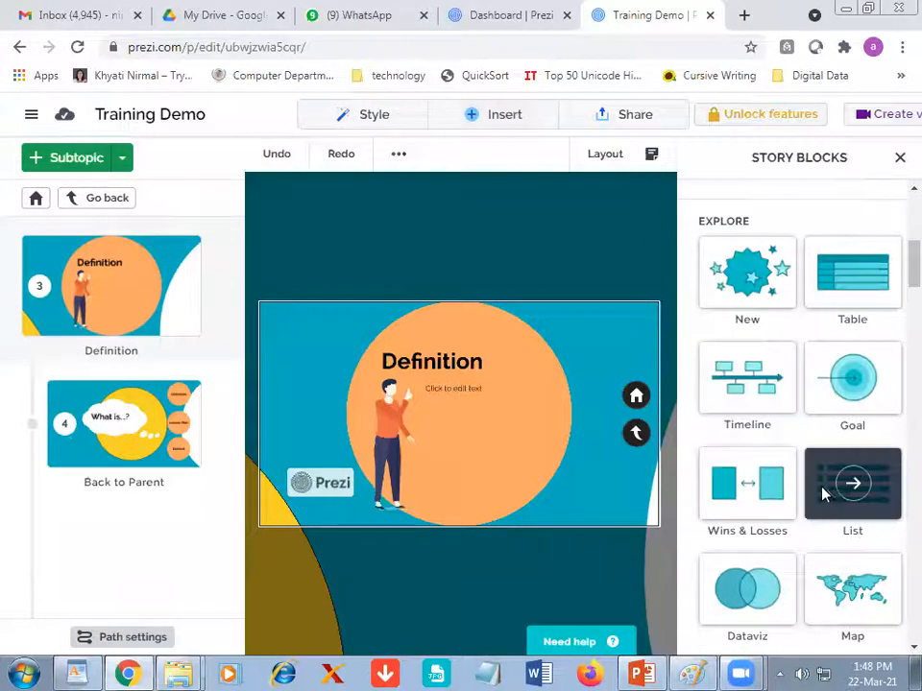
left_click(729, 385)
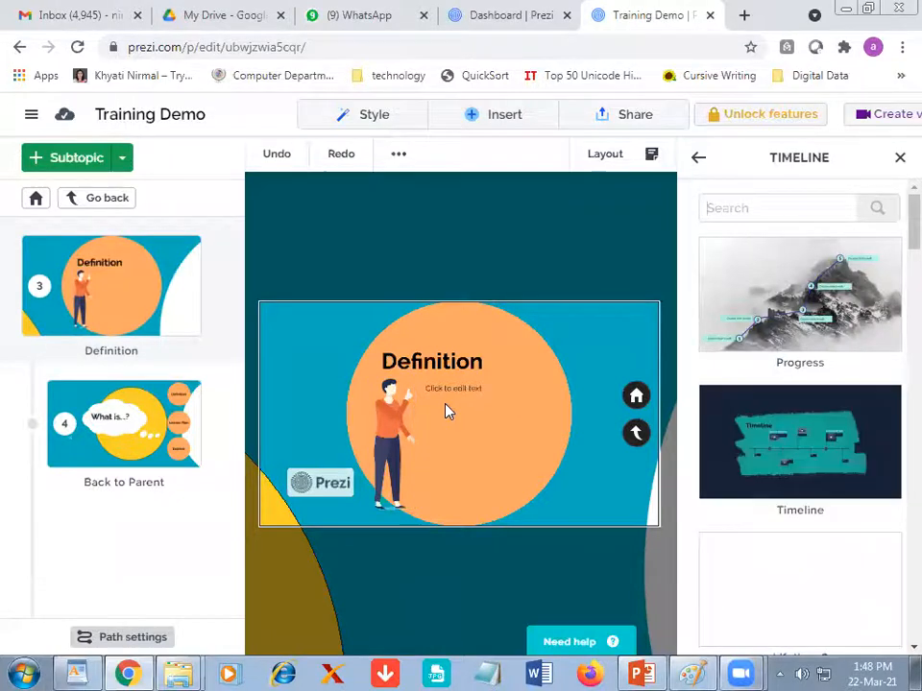
scroll(866, 469, "down", 2)
scroll(869, 475, "down", 5)
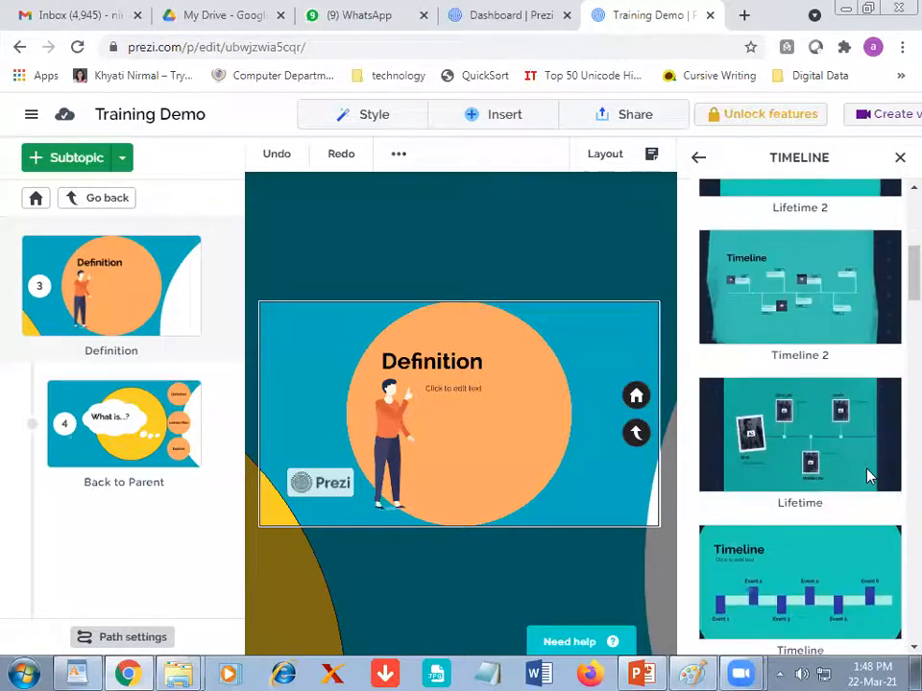
left_click_drag(839, 329, 585, 386)
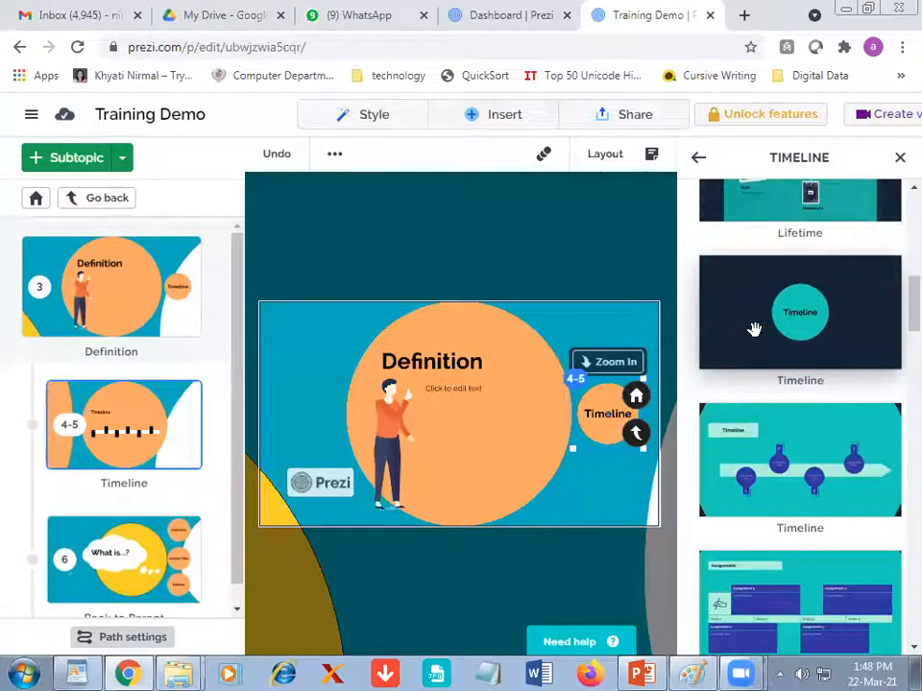
Step: Review the path from the Definition subtopic back to the overview and forward again into the Timeline subtopic
left_click(108, 329)
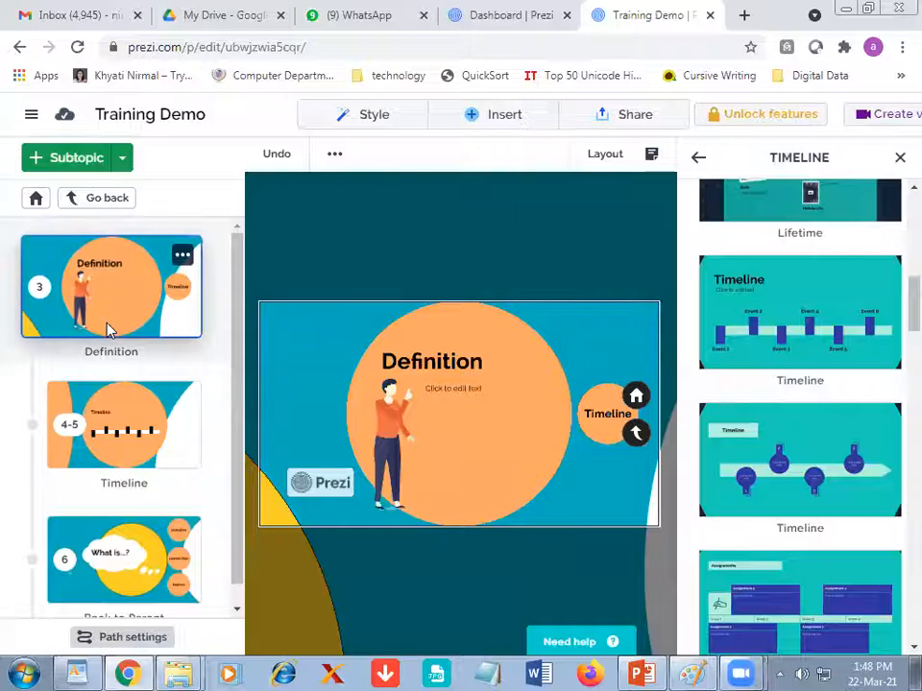
left_click(127, 335)
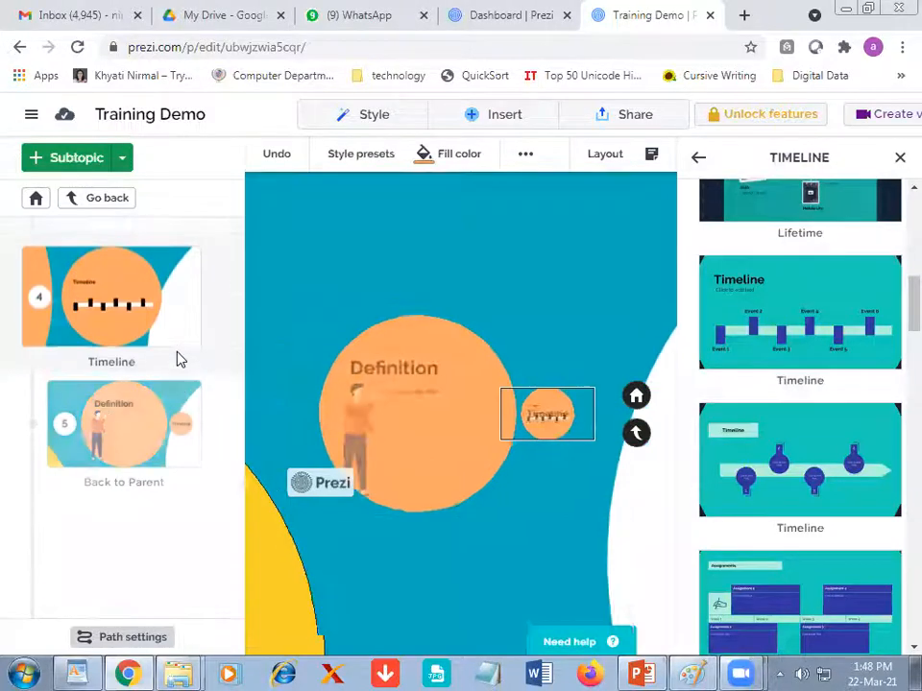
key("Left")
key("Left")
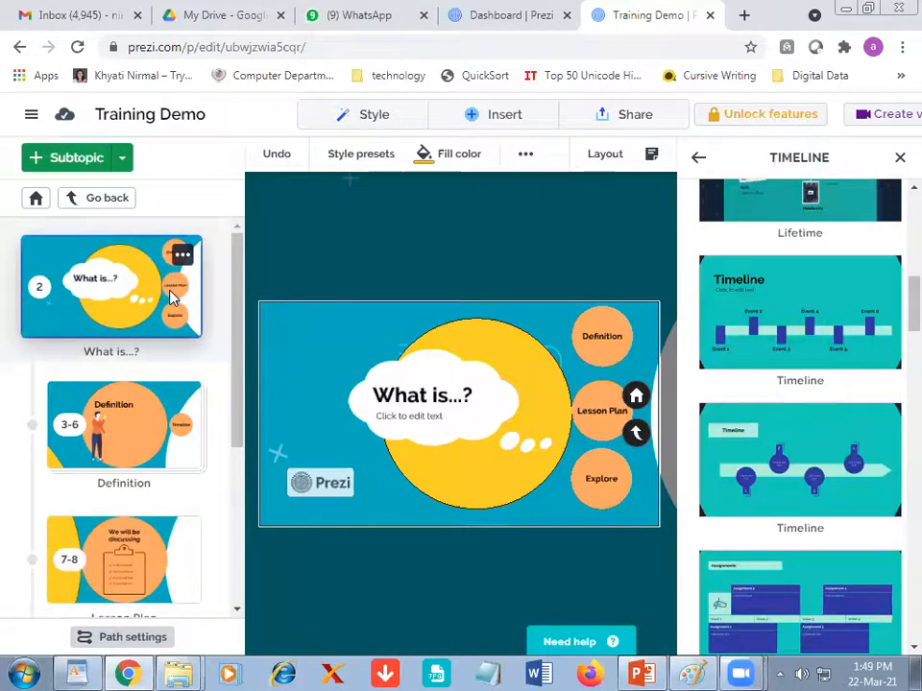
key("Left")
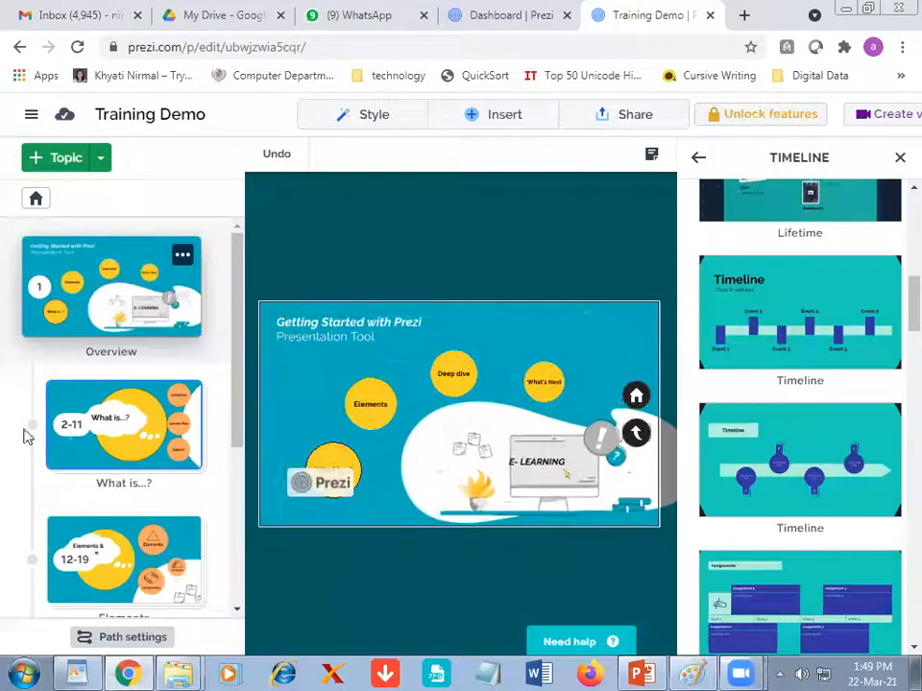
left_click(164, 434)
key("Right")
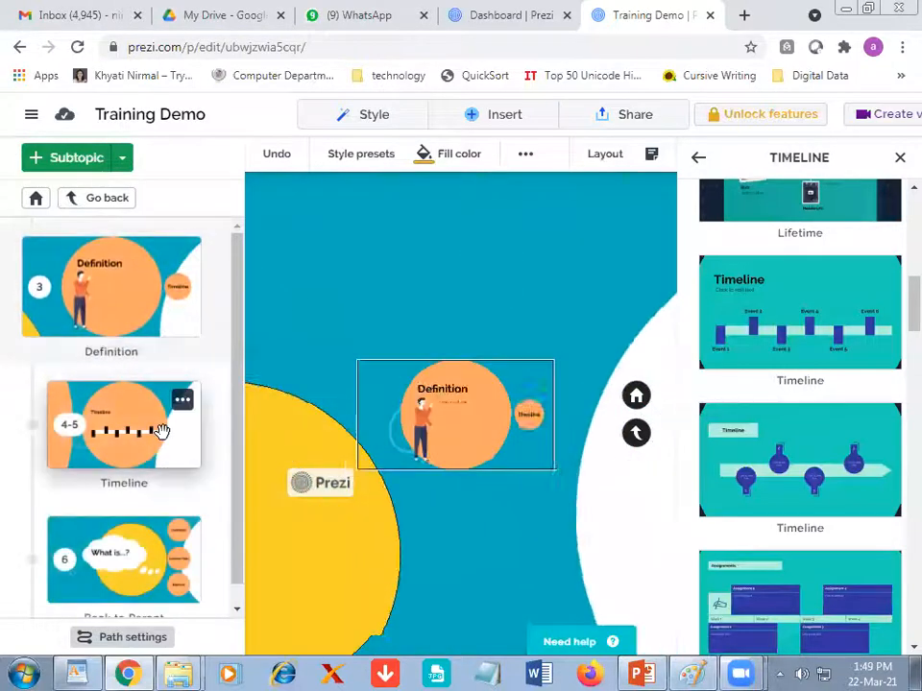
left_click(161, 432)
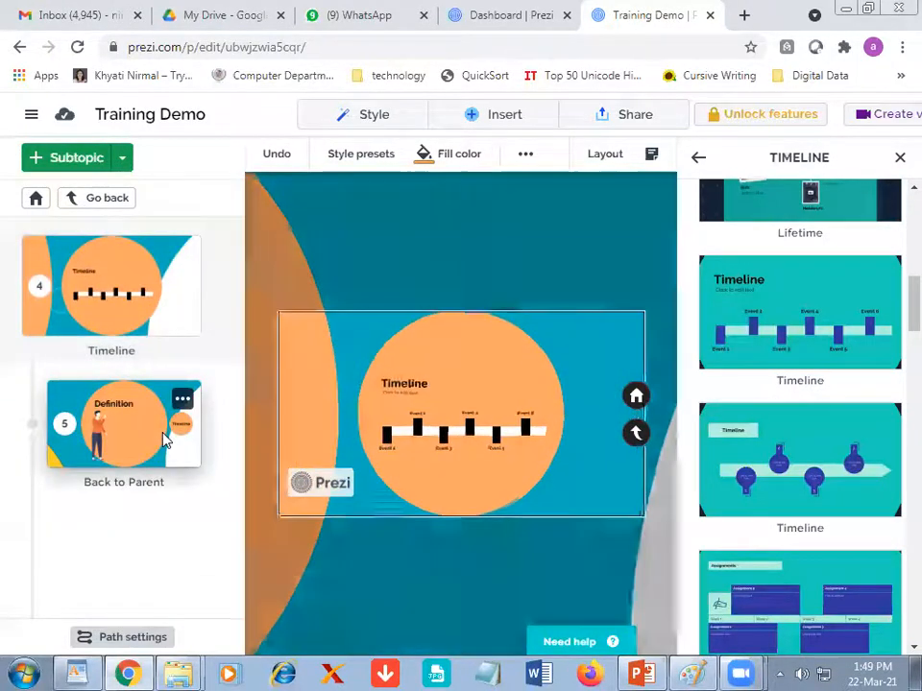
Step: Close the story blocks and add a fade-in animation to the Event 1 marker group on the timeline
left_click(899, 159)
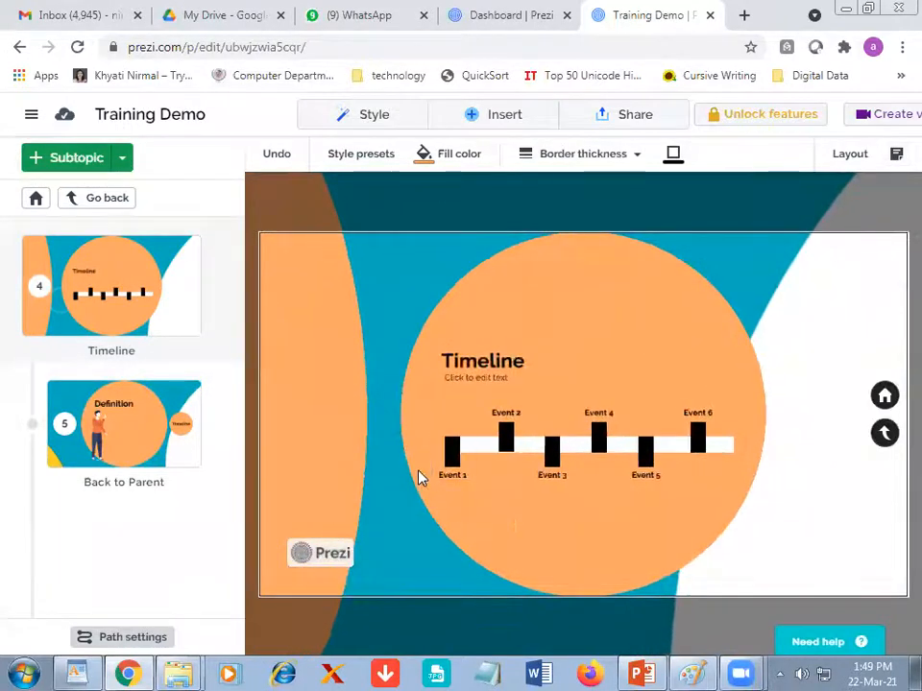
left_click(453, 486)
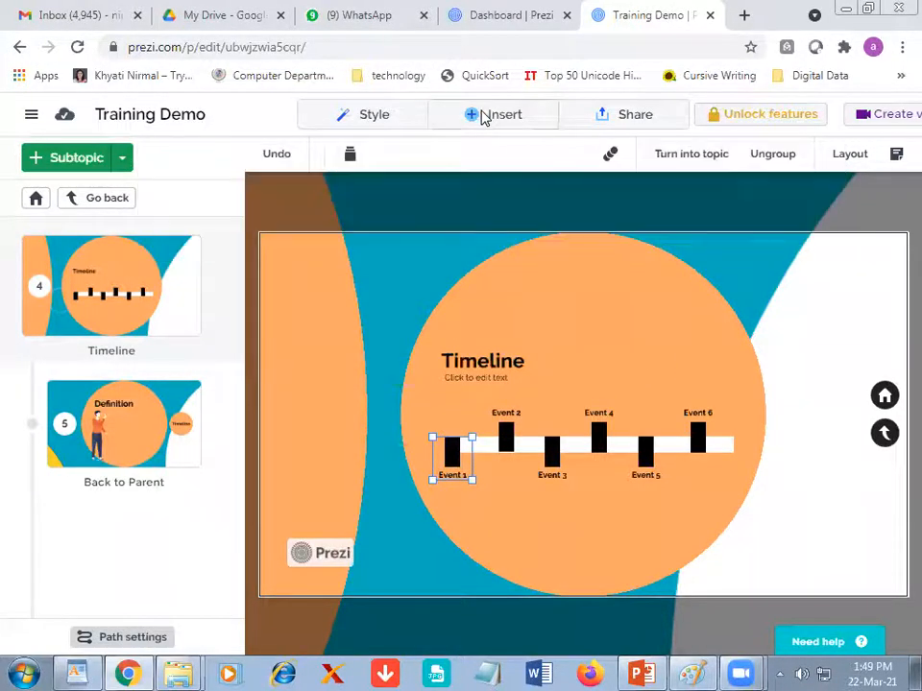
right_click(461, 448)
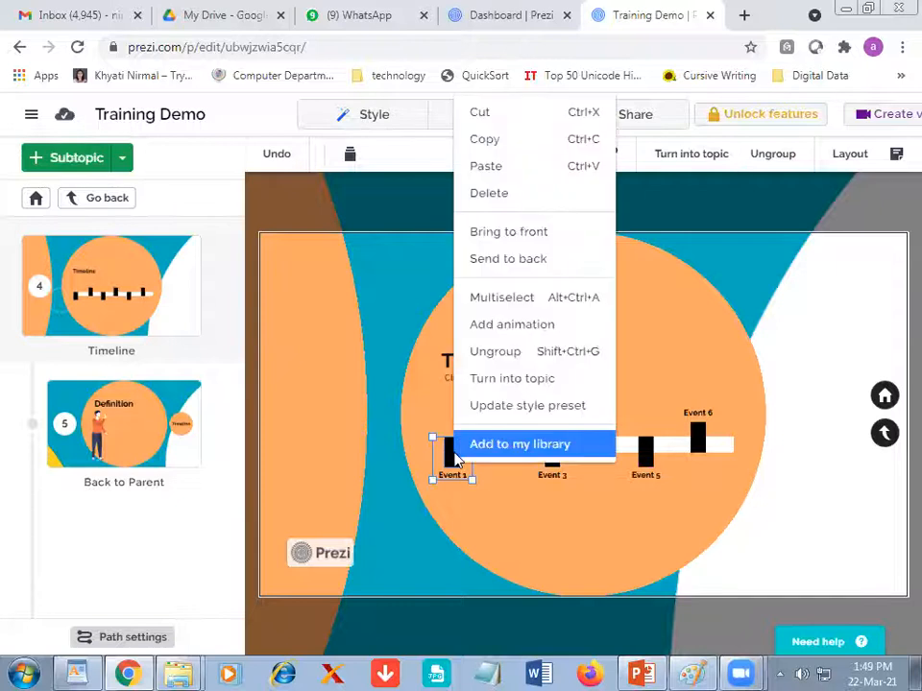
left_click(510, 326)
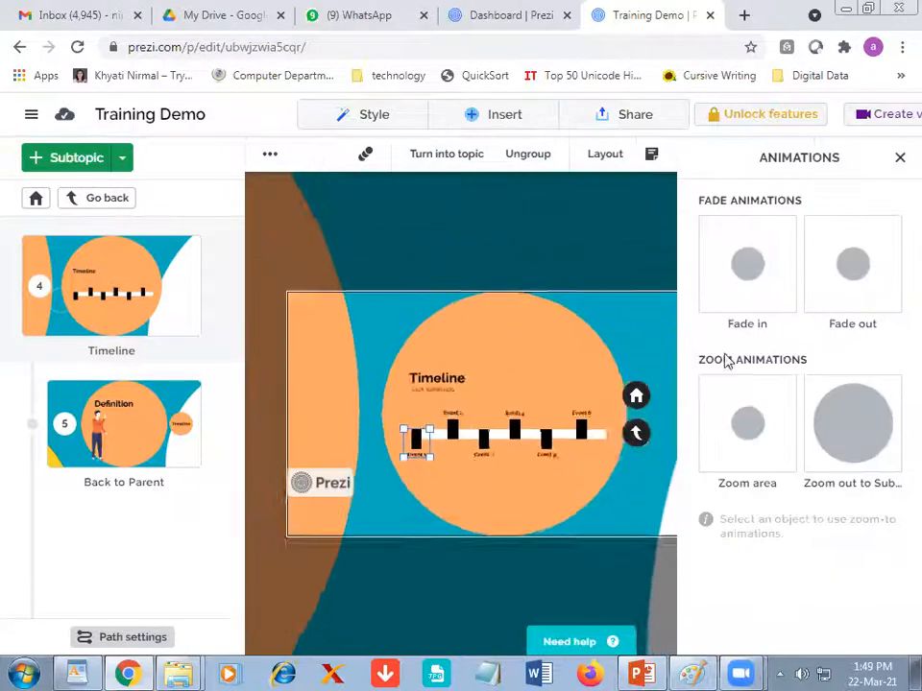
left_click(739, 298)
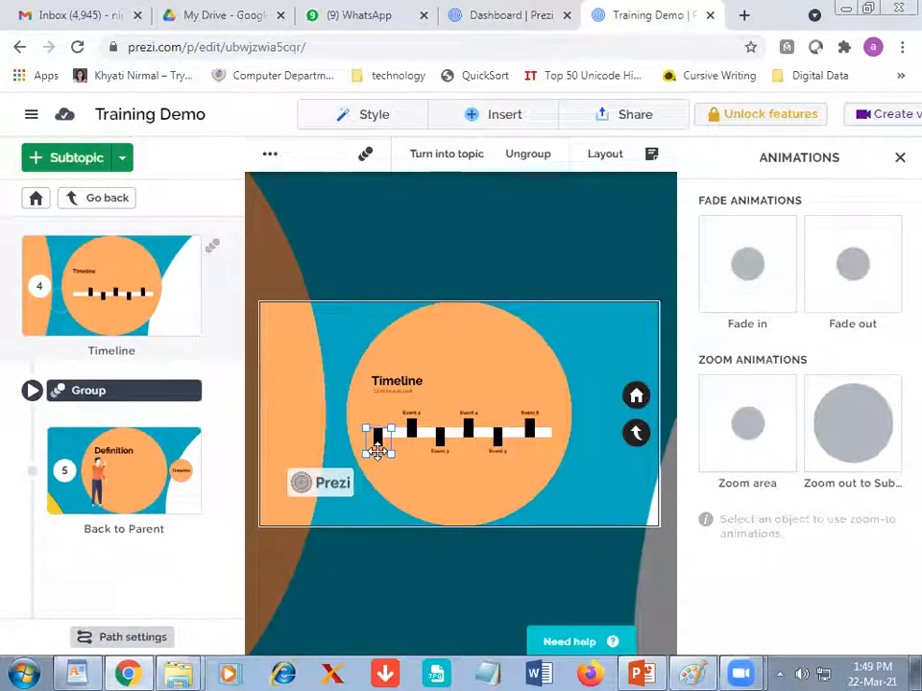
Step: Delete the Event 1 marker group, and undo both the deletion and its fade-in animation
key("Delete")
key("ctrl+z")
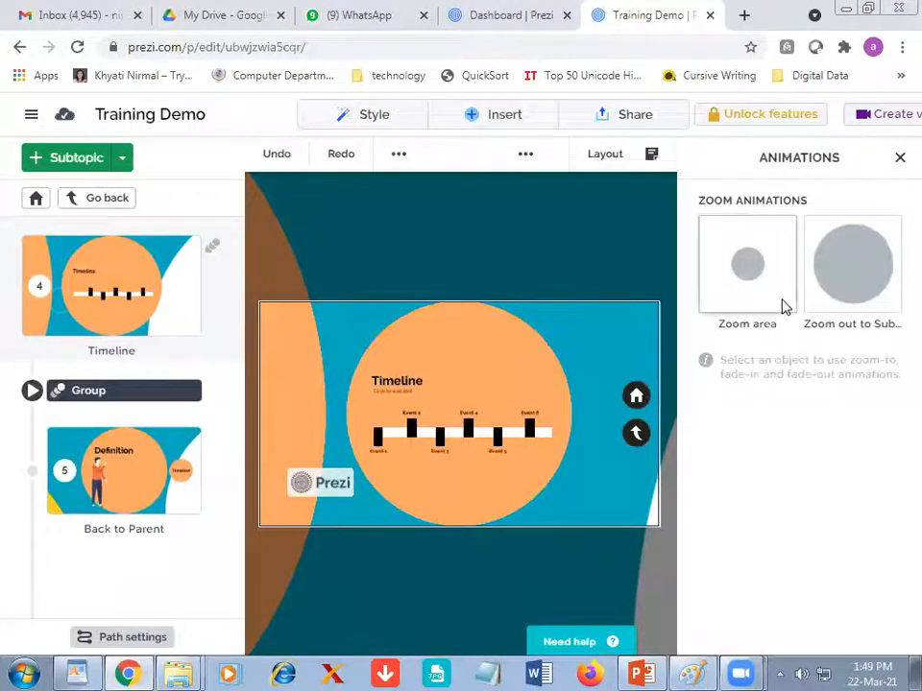
key("ctrl+z")
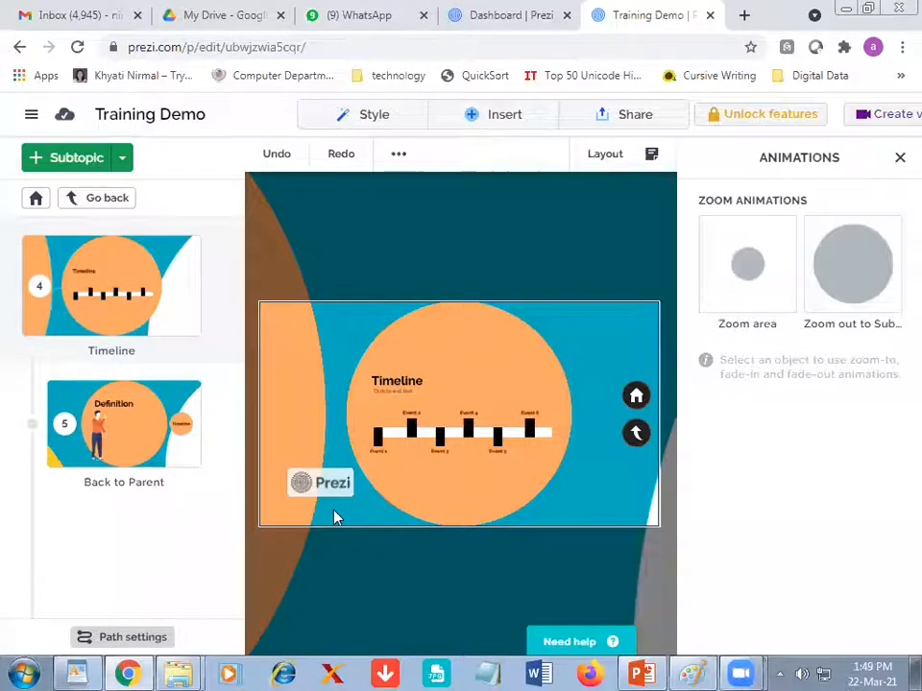
Step: Add a zoom area to the Timeline subtopic and shrink it to frame the black Event 1 marker
left_click(739, 298)
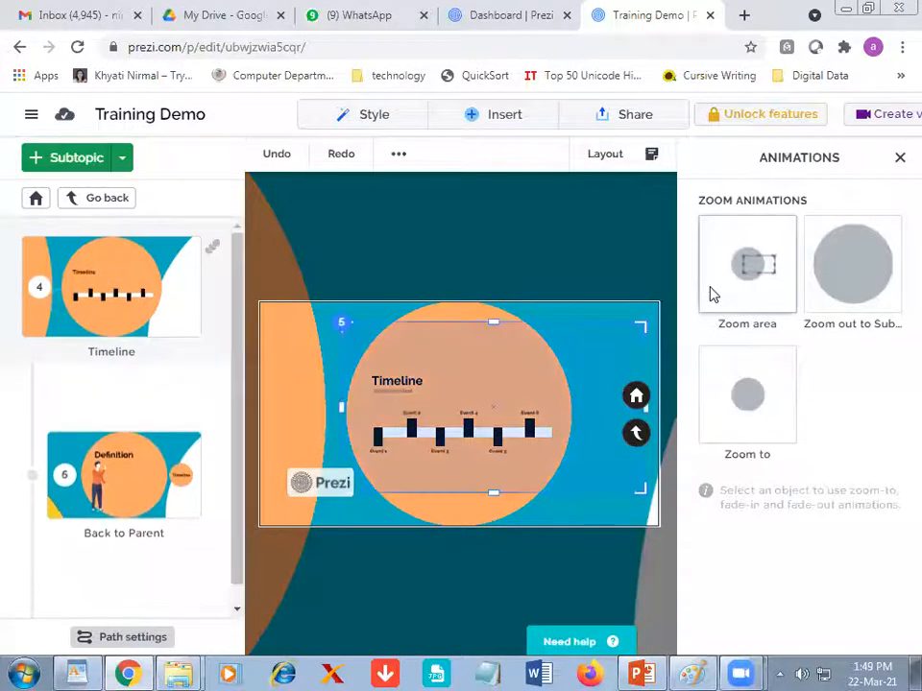
left_click_drag(648, 509, 322, 441)
left_click_drag(362, 333, 366, 441)
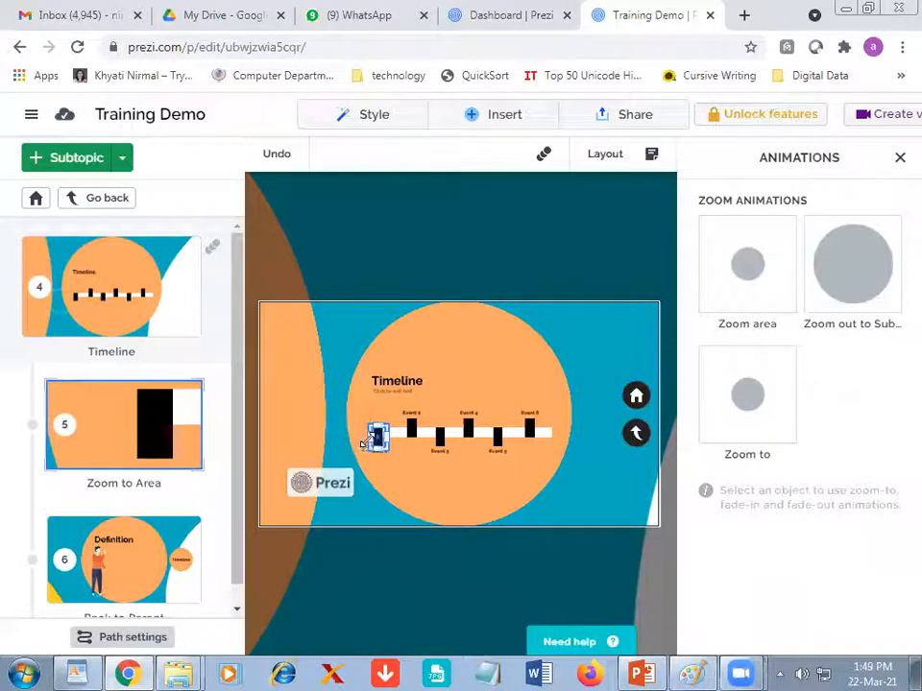
Step: Paste copies of the Event 1 marker group and place them over the Event 2 and Event 3 markers
left_click(376, 438)
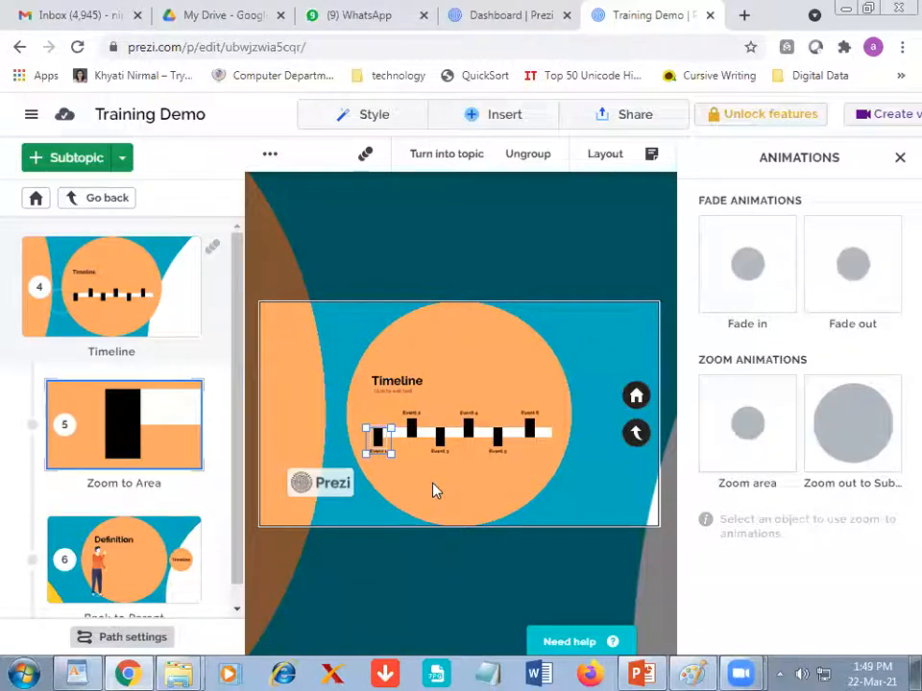
key("ctrl+v")
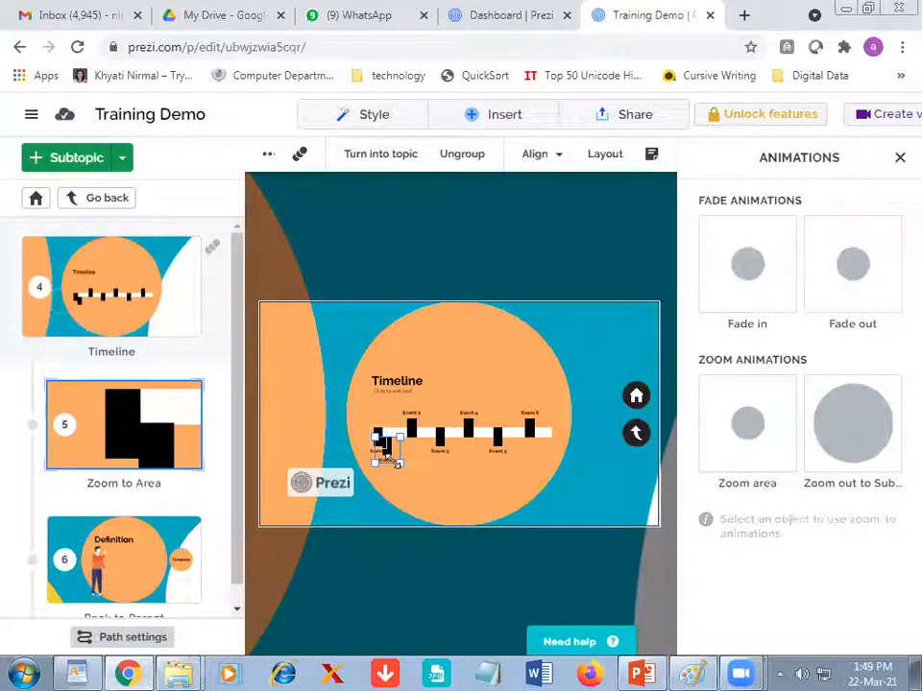
left_click_drag(377, 442, 439, 444)
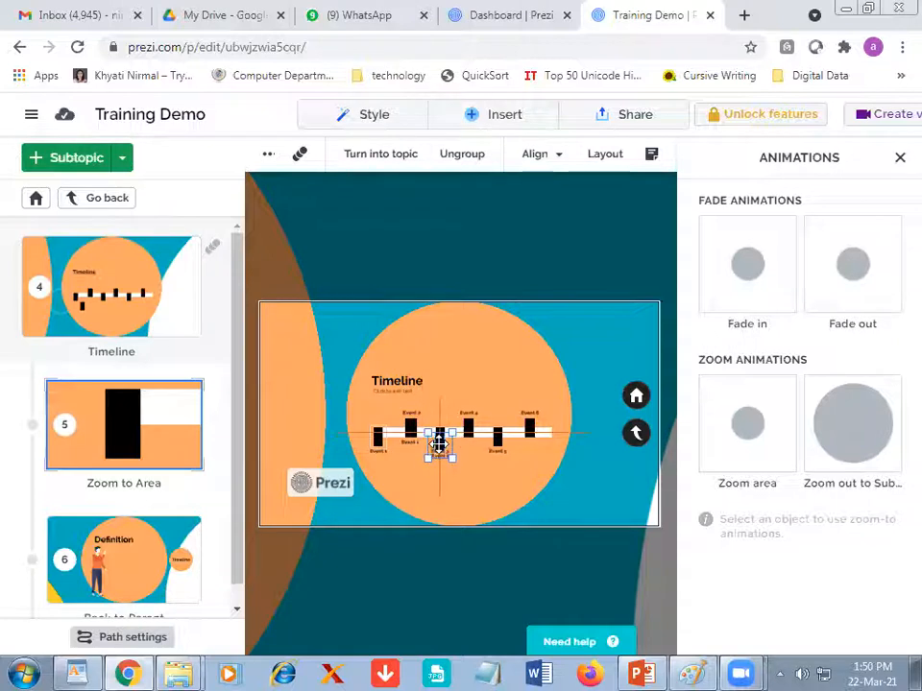
left_click(436, 504)
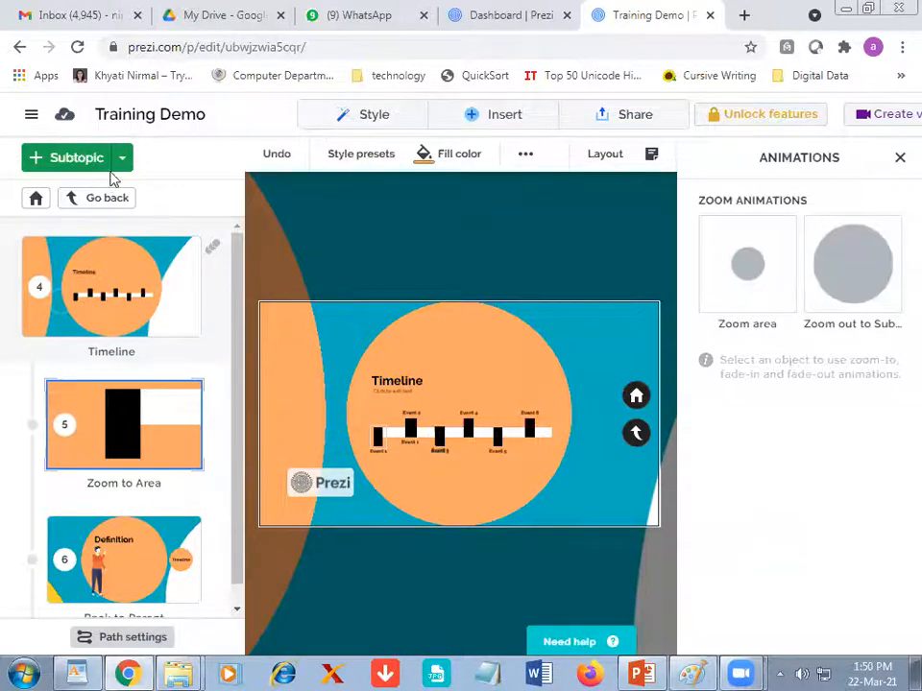
Step: Reopen the Timeline subtopic from Definition and undo the pasted copies of the Event 1 marker group
left_click(95, 309)
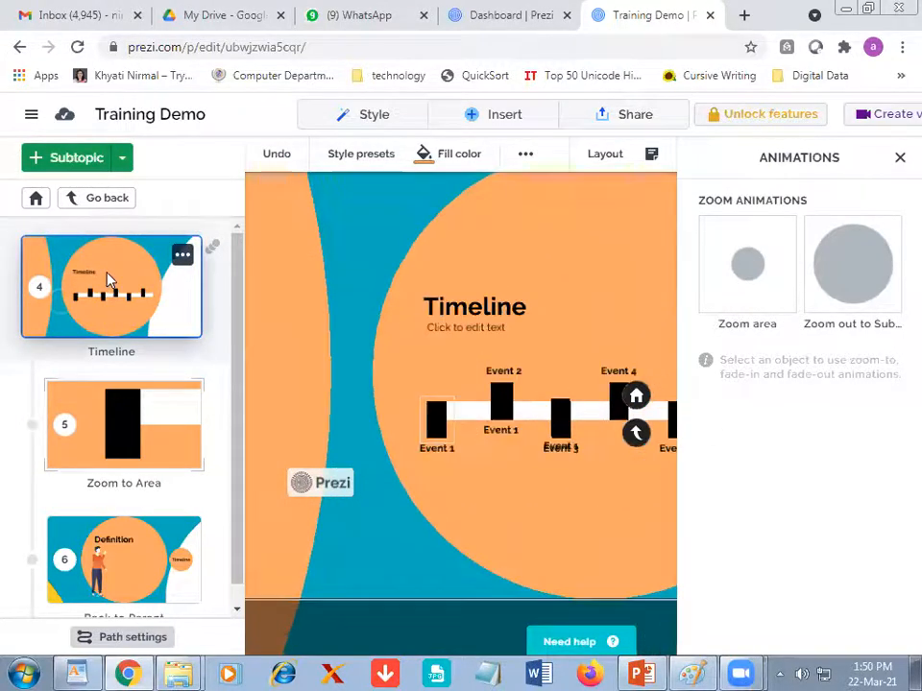
double_click(105, 270)
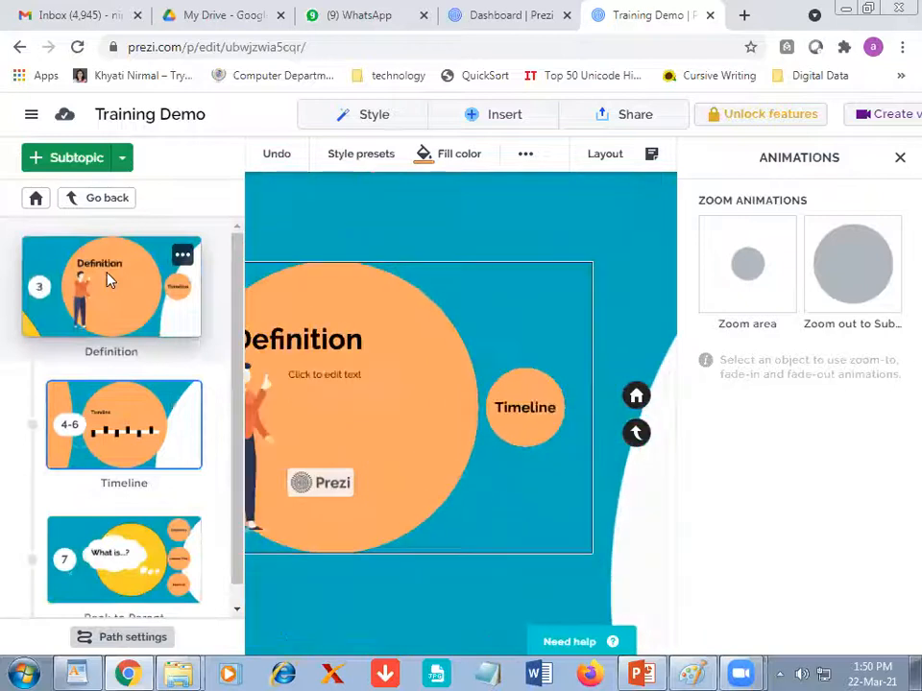
double_click(78, 434)
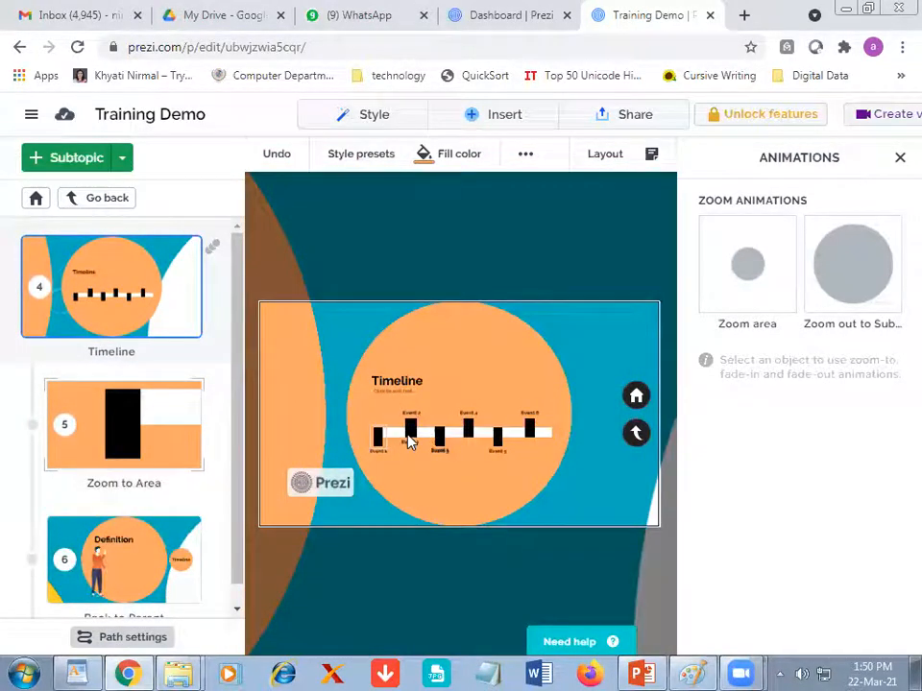
left_click(408, 430)
key("ctrl+z")
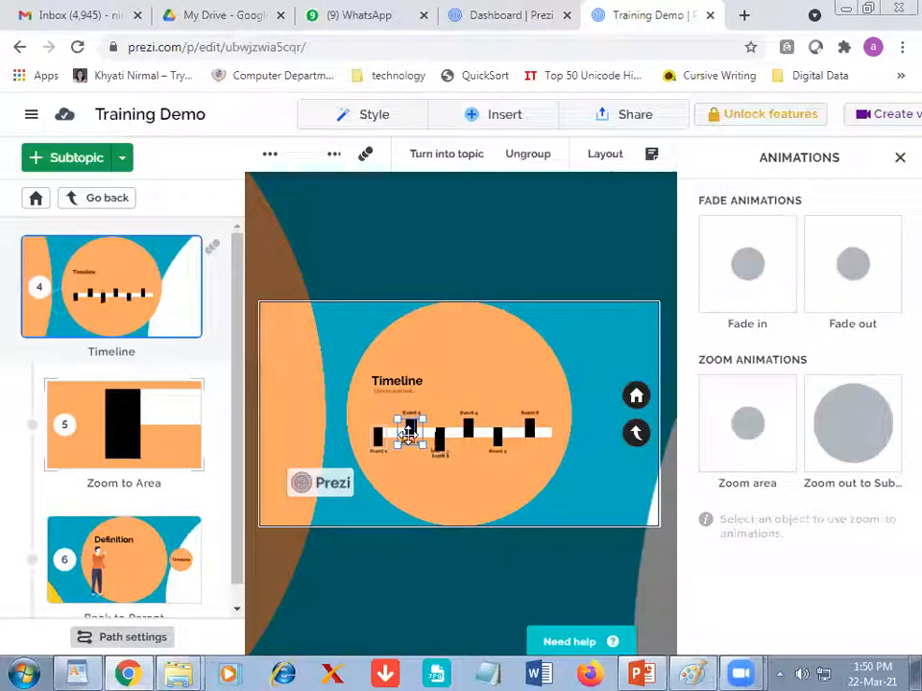
key("ctrl+z")
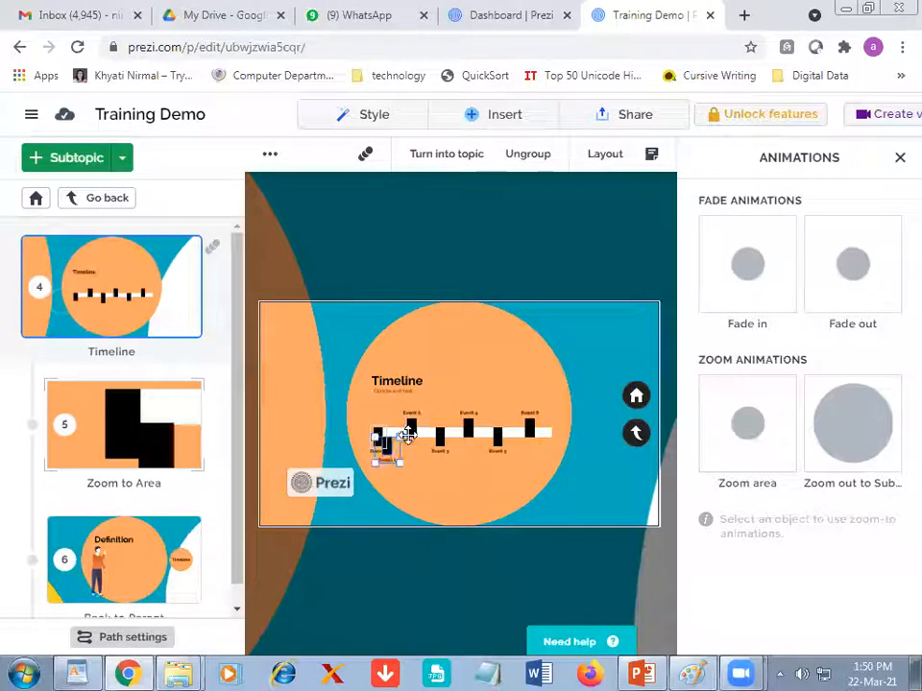
key("ctrl+z")
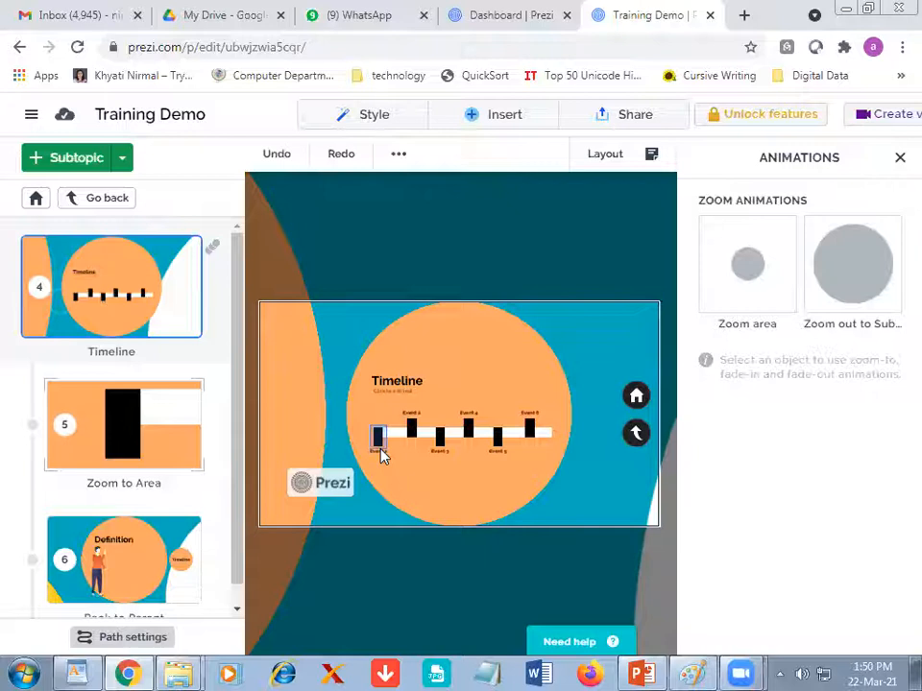
Step: Duplicate the Event 1 zoom area and move the copy over the black Event 2 marker
left_click(378, 442)
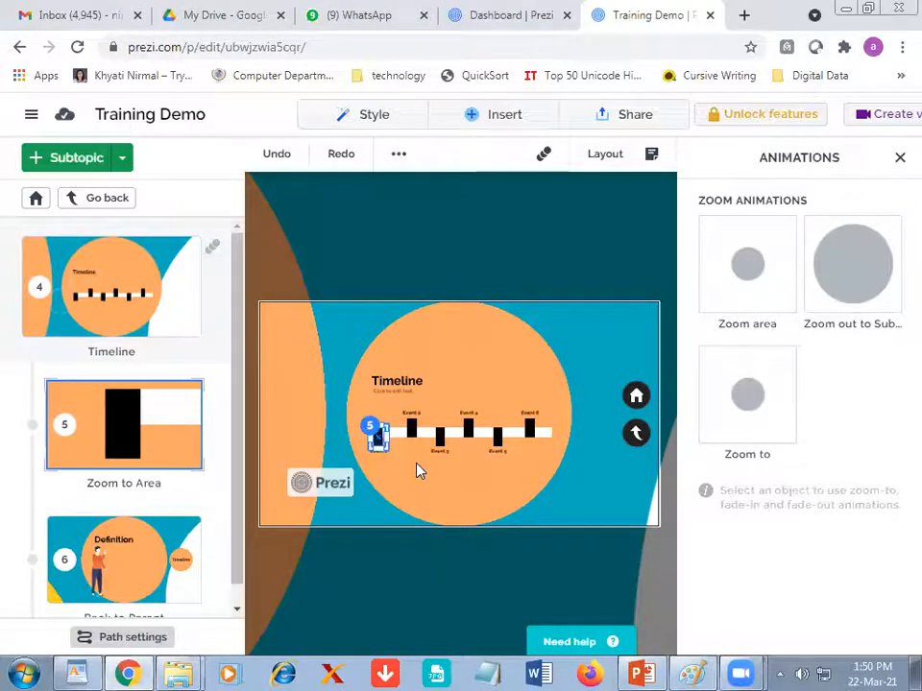
left_click(384, 441)
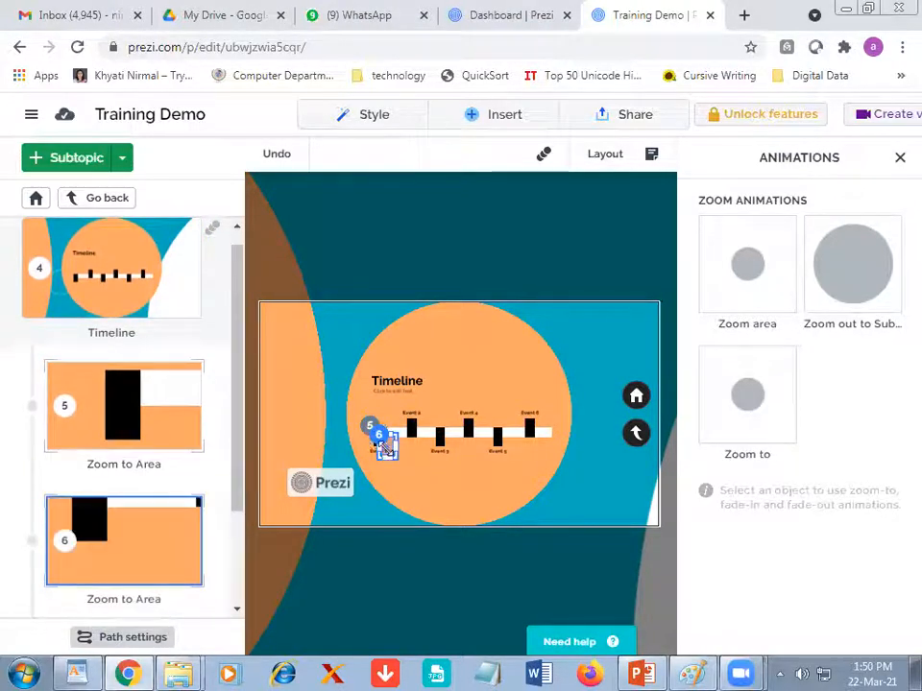
left_click(402, 492)
left_click_drag(389, 450, 417, 447)
left_click(417, 490)
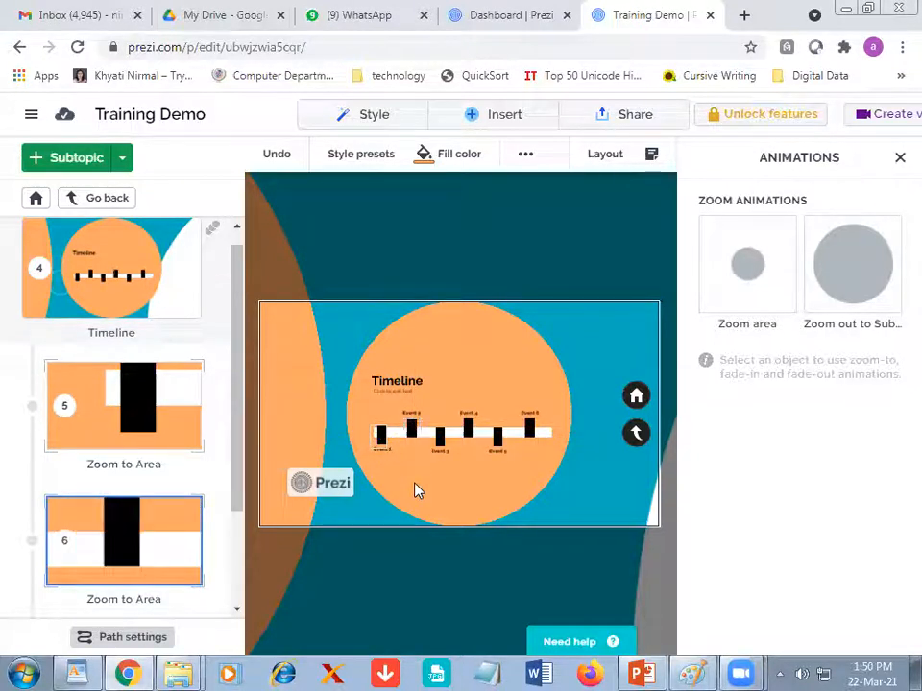
Step: Paste another copy of the zoom area and move it over the black Event 3 marker on the timeline
key("ctrl+v")
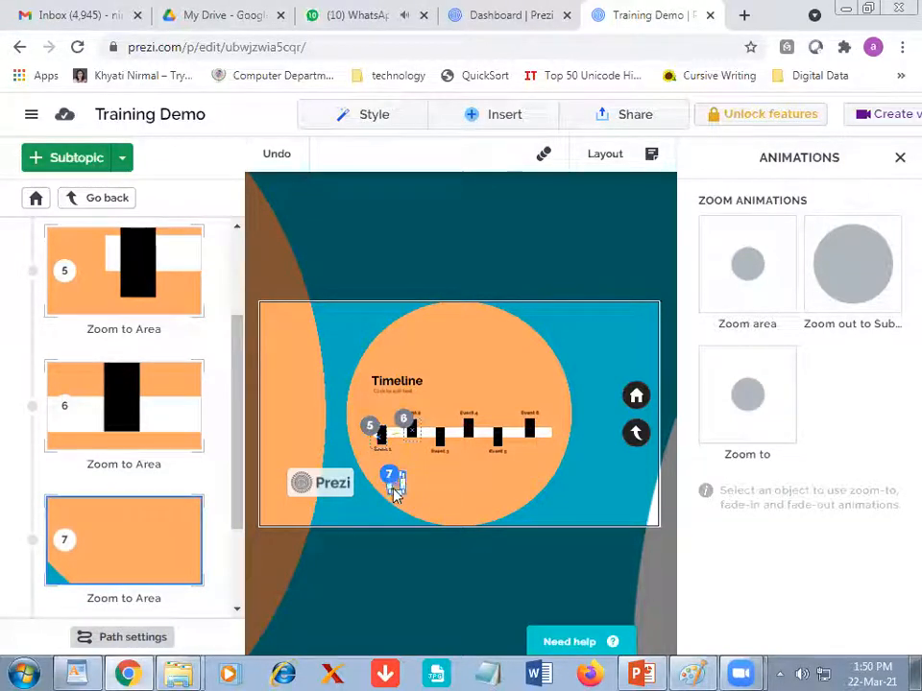
left_click_drag(453, 483, 446, 458)
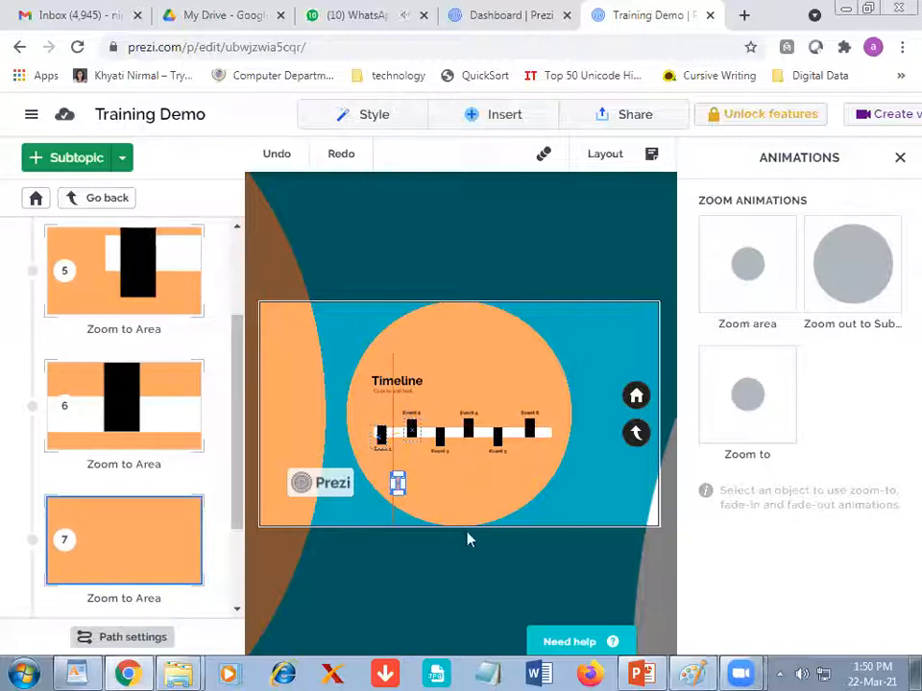
key("Right")
key("Right")
key("Right")
key("Right")
key("Right")
key("Right")
key("Right")
key("Right")
key("Right")
key("Right")
key("Right")
key("Right")
key("Right")
key("Right")
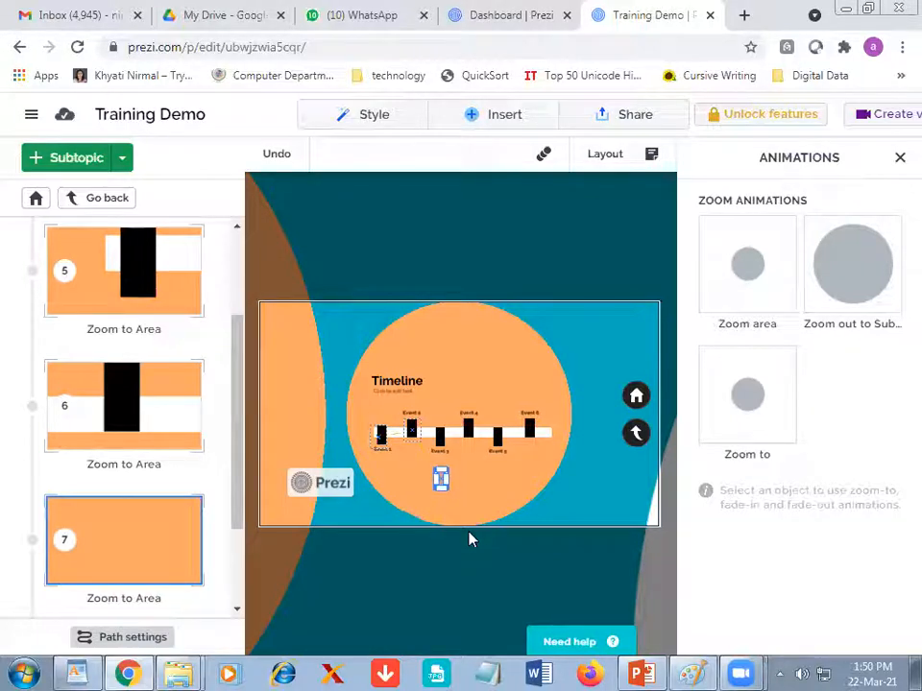
key("Up")
key("Up")
key("Up")
key("Up")
key("Up")
key("Up")
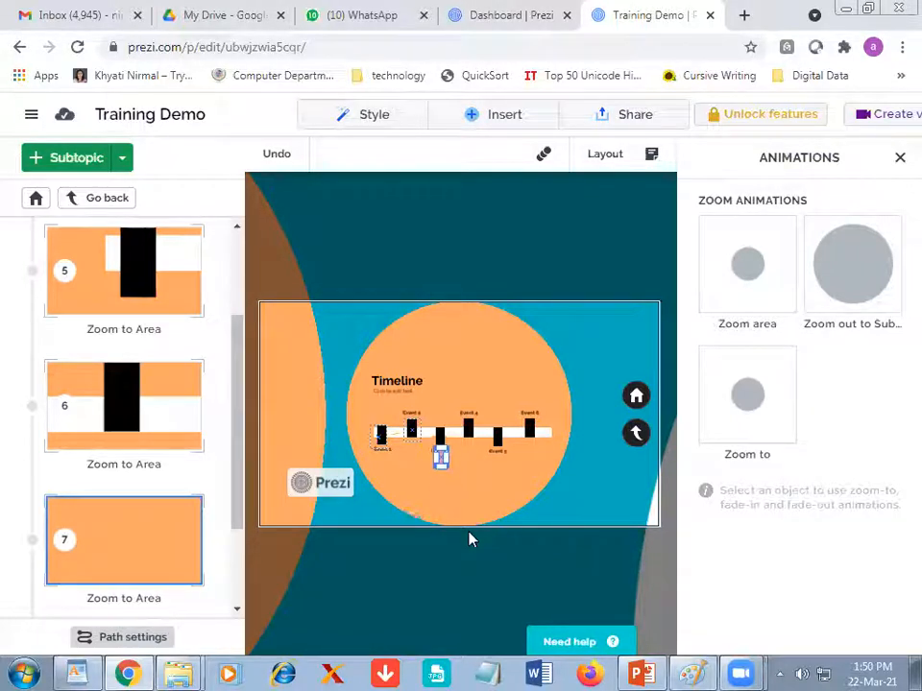
key("Up")
key("Up")
key("Up")
key("Up")
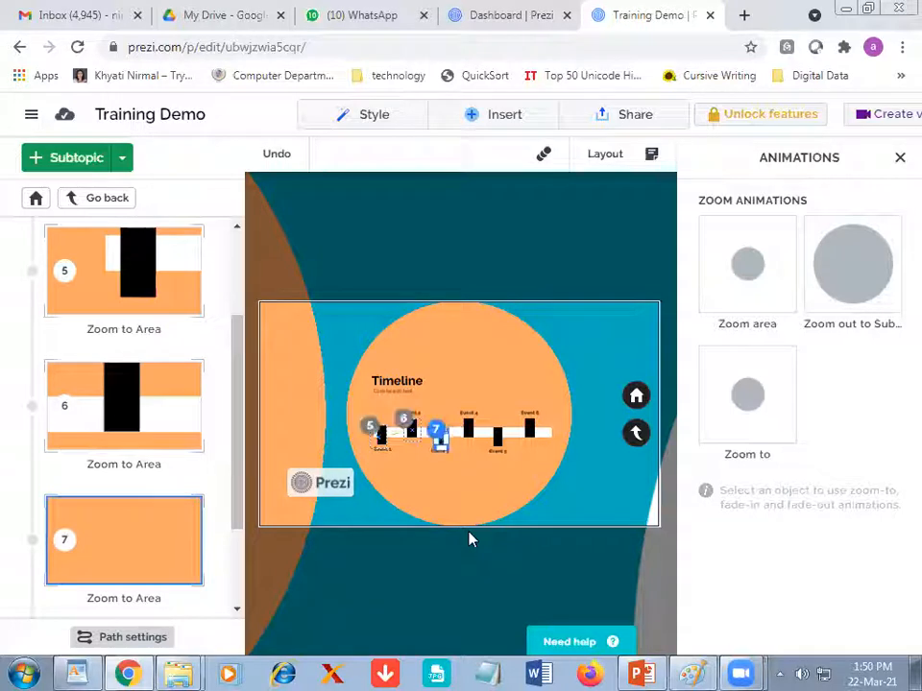
scroll(134, 365, "up", 1)
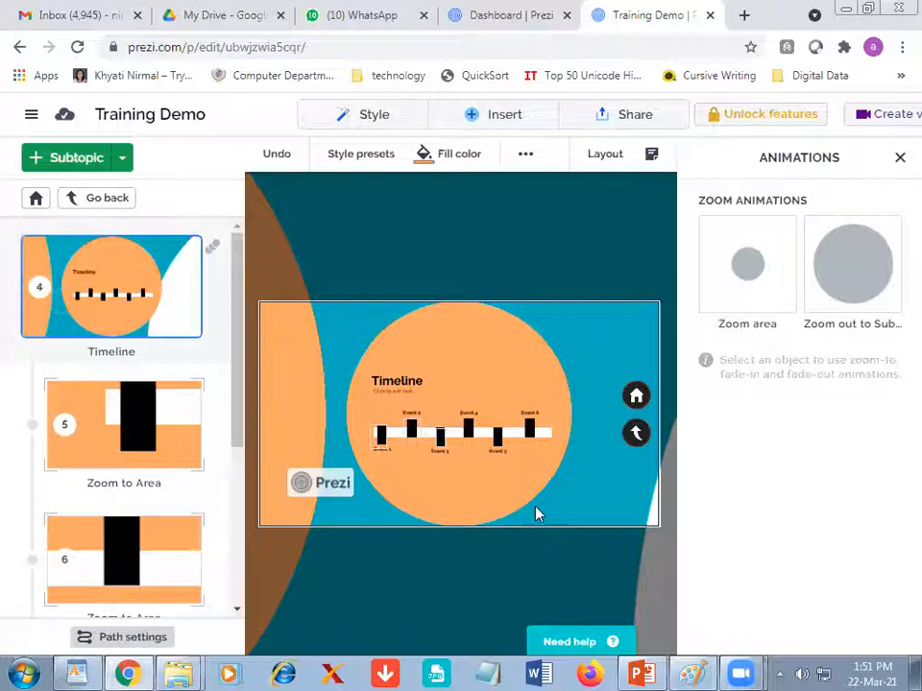
left_click(187, 441)
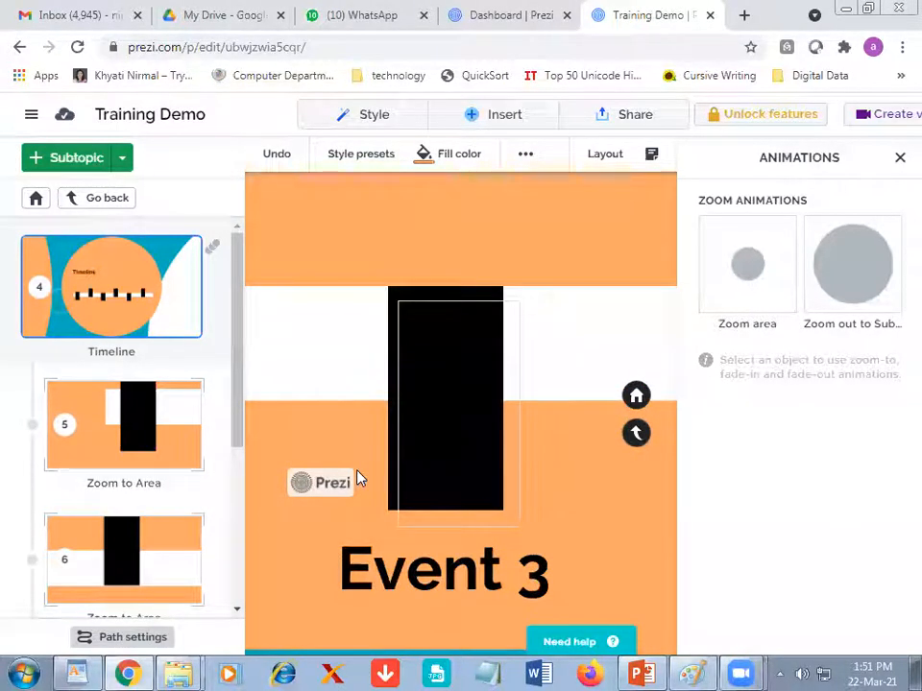
Step: Browse the available story blocks, such as the photo, chart and subtopic layouts
left_click(508, 123)
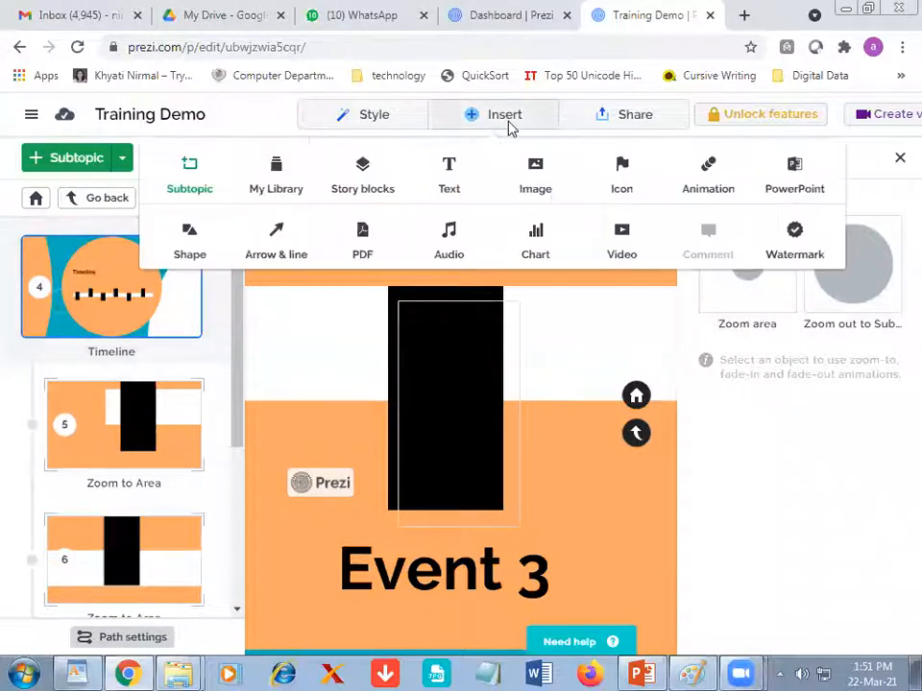
left_click(355, 181)
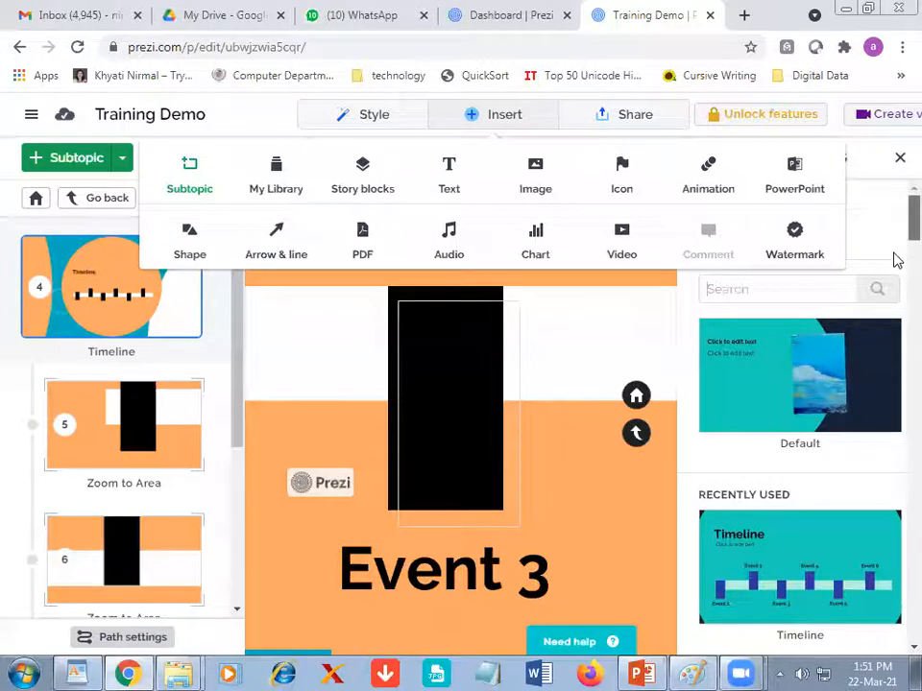
scroll(894, 307, "down", 5)
scroll(894, 350, "down", 10)
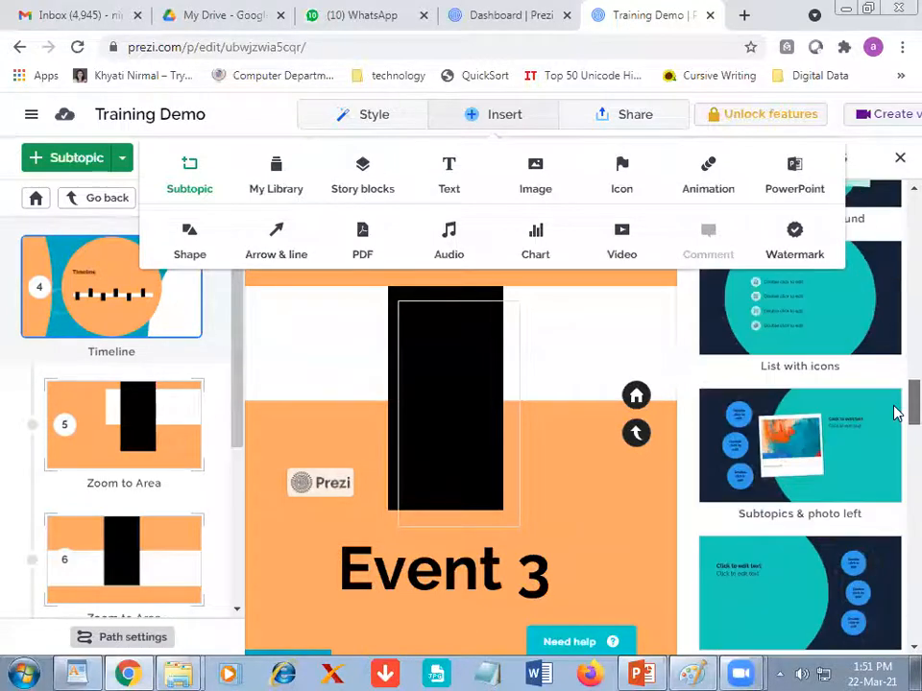
scroll(902, 514, "down", 2)
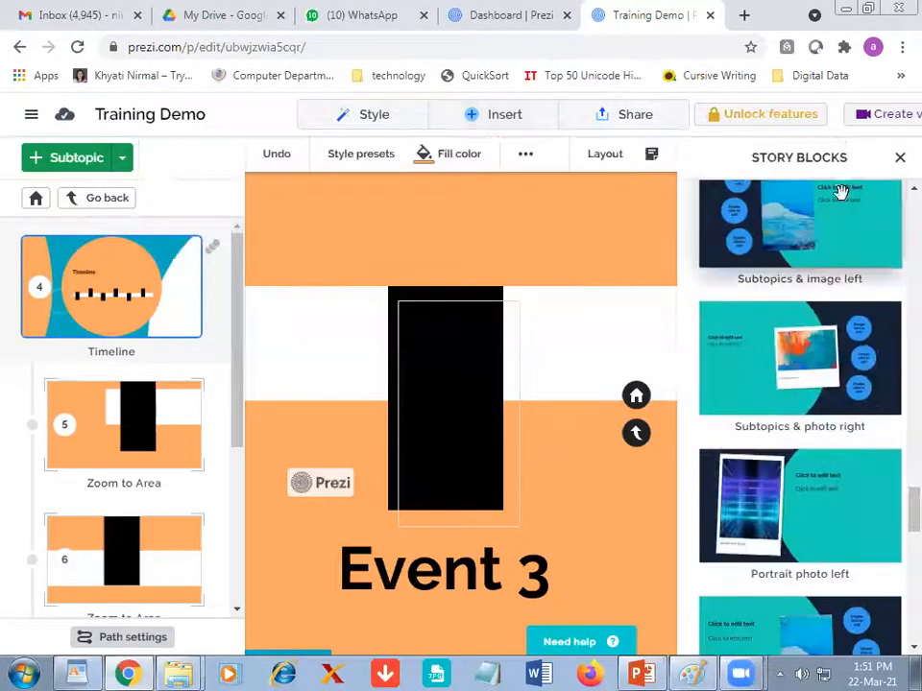
scroll(745, 473, "up", 5)
scroll(758, 451, "up", 2)
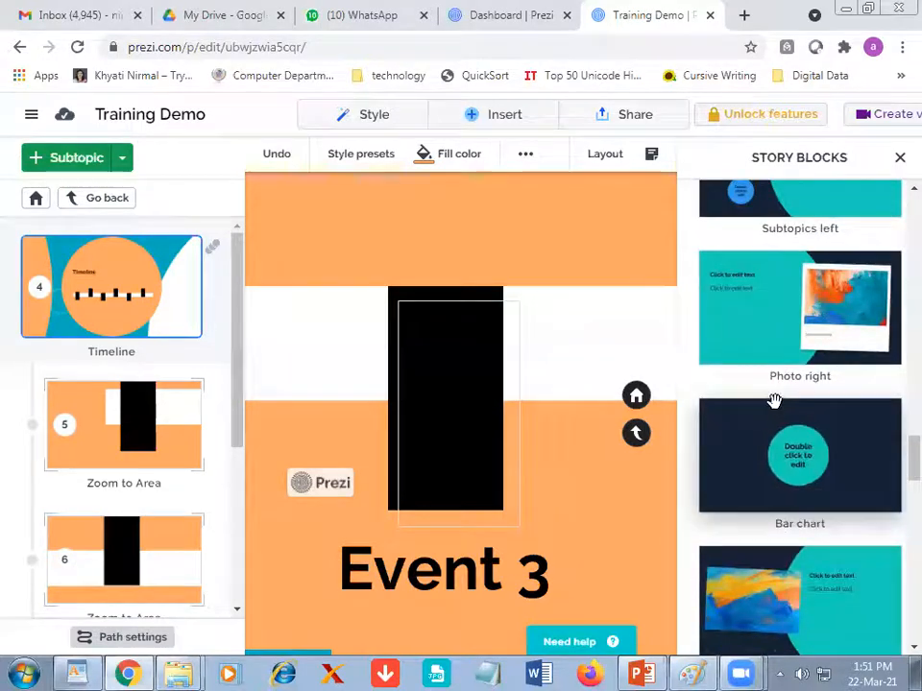
Step: Search the Unsplash images for "Computer", dismiss the upgrade offer and show the sources for uploading an image
left_click(489, 119)
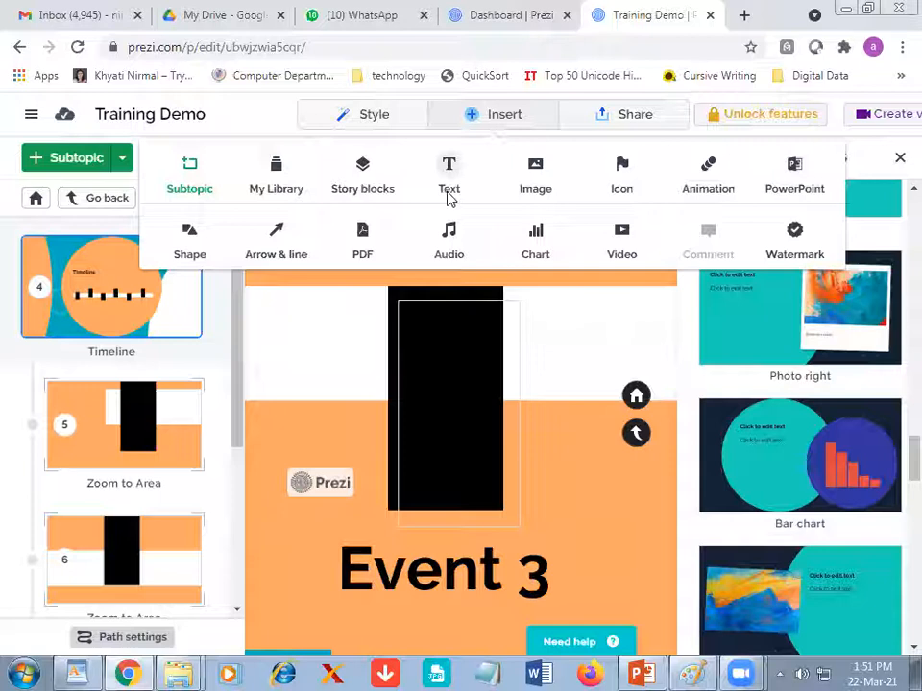
left_click(529, 192)
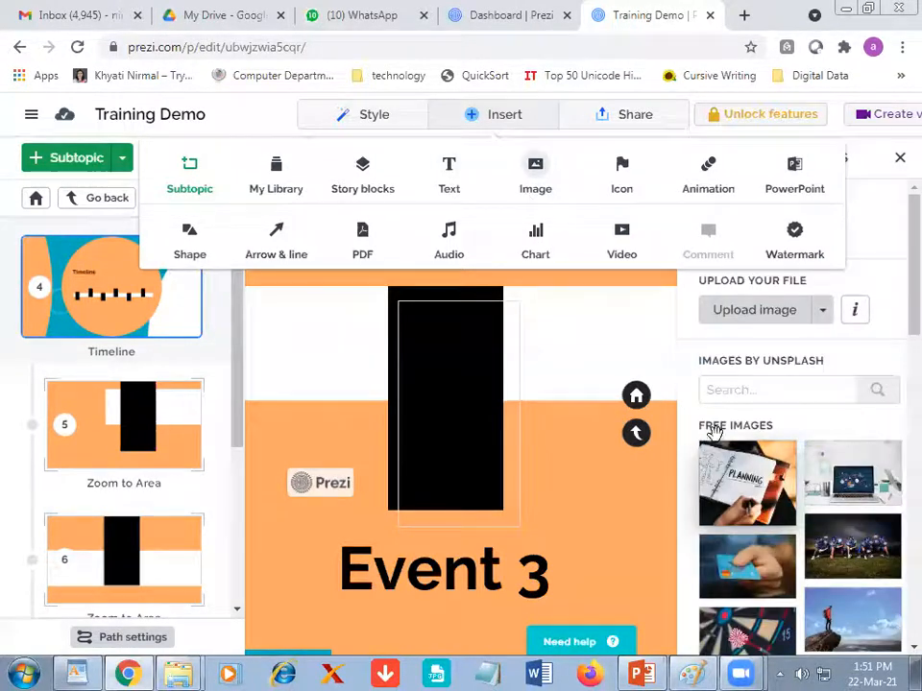
left_click(732, 387)
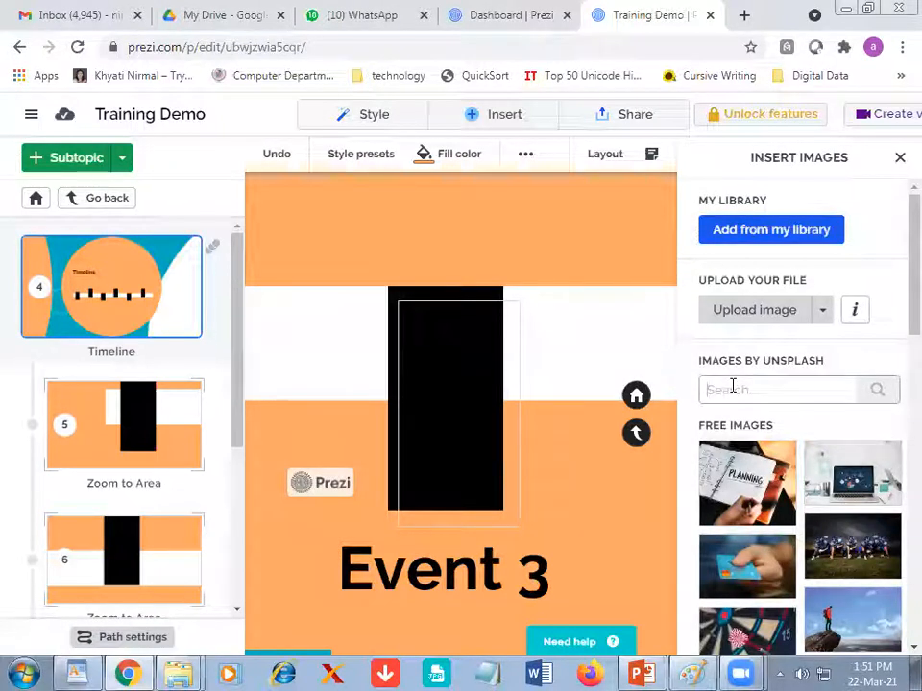
type("Computer")
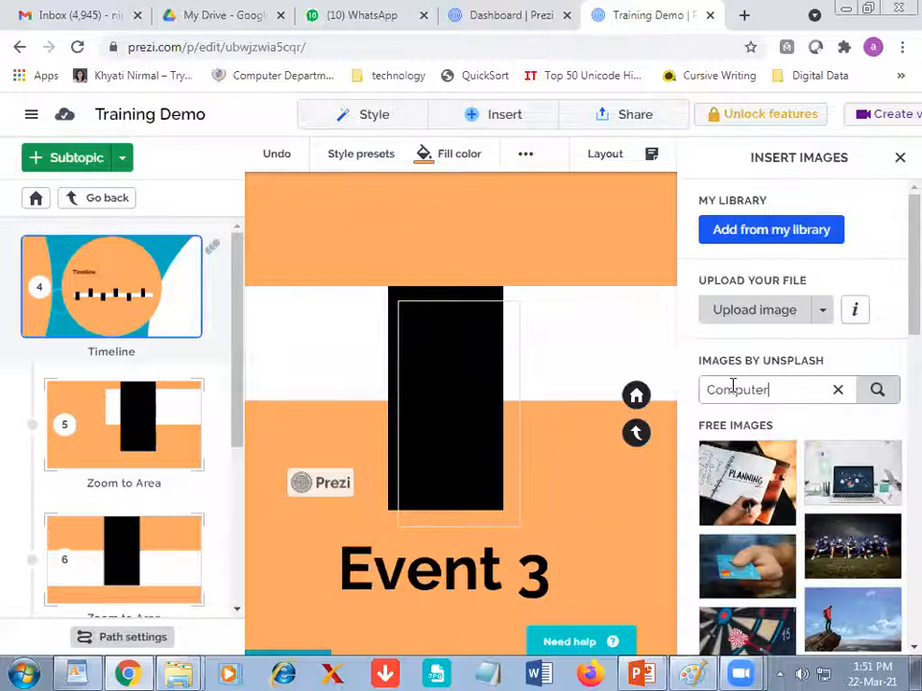
key("Return")
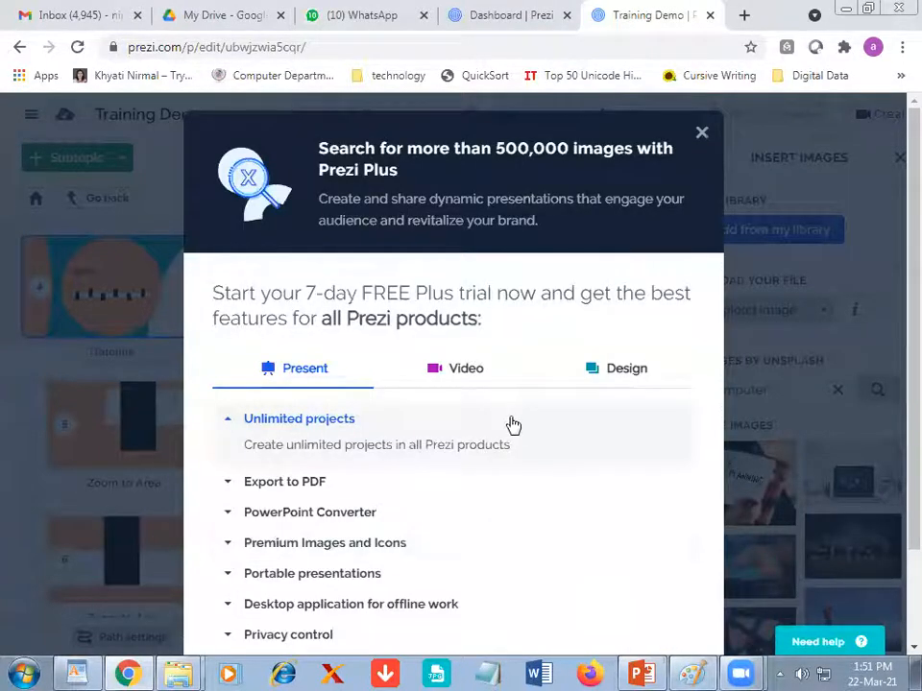
left_click(702, 135)
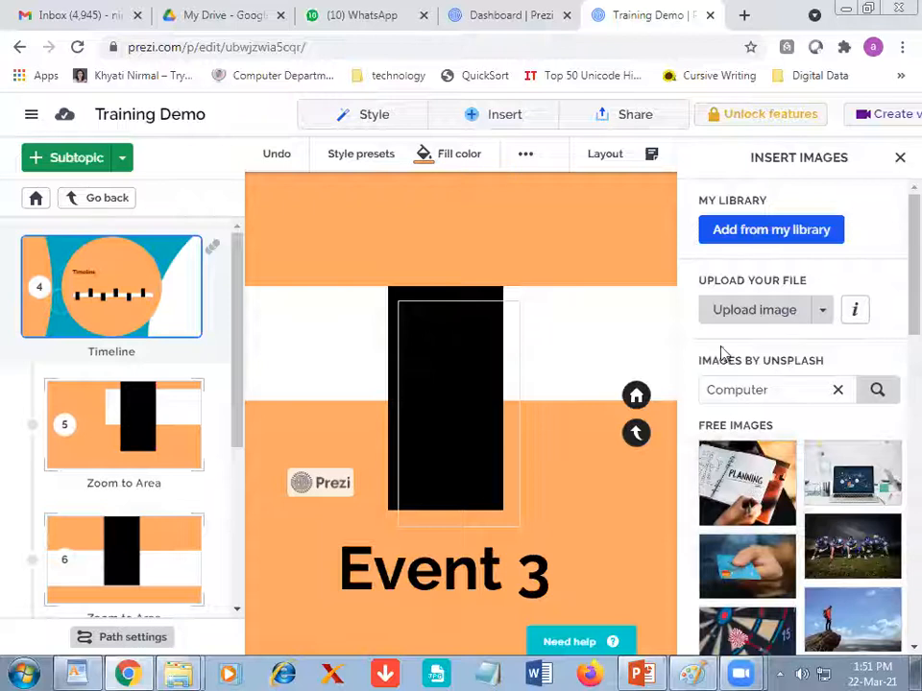
left_click(816, 312)
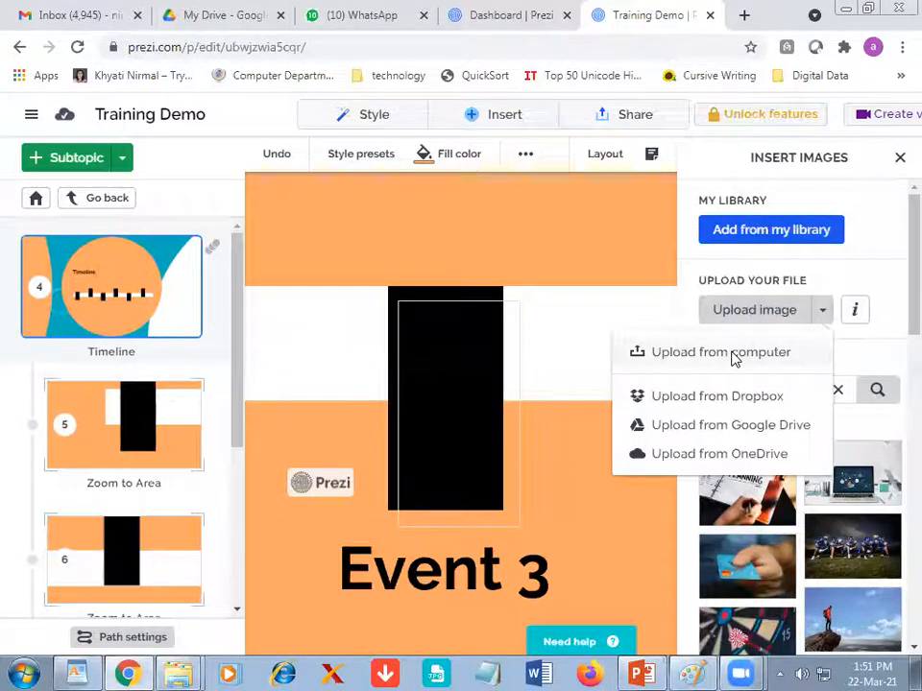
Step: Look through the recommended icons available for insertion across all categories
left_click(495, 114)
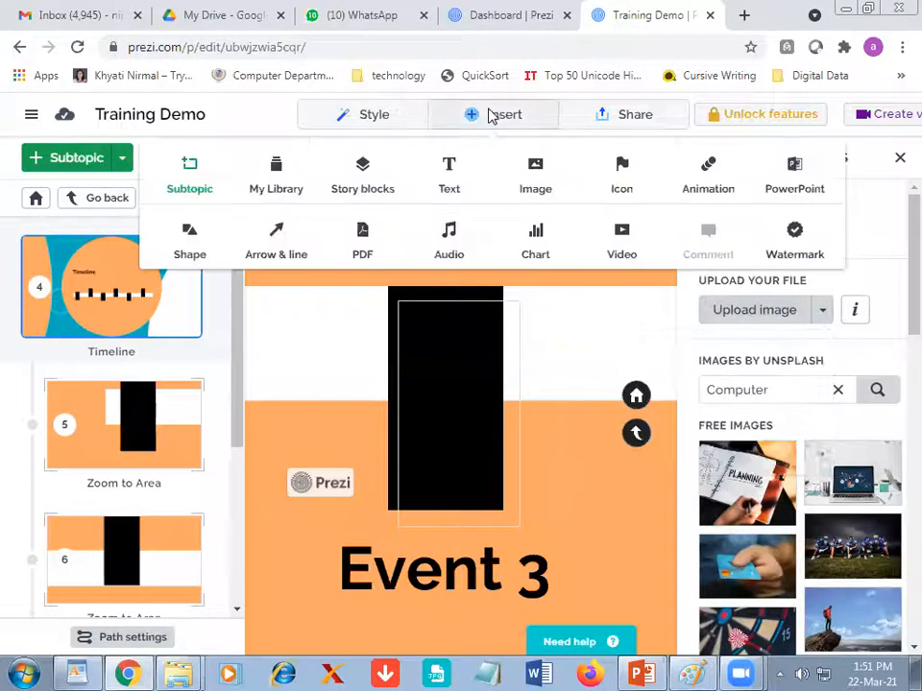
left_click(621, 182)
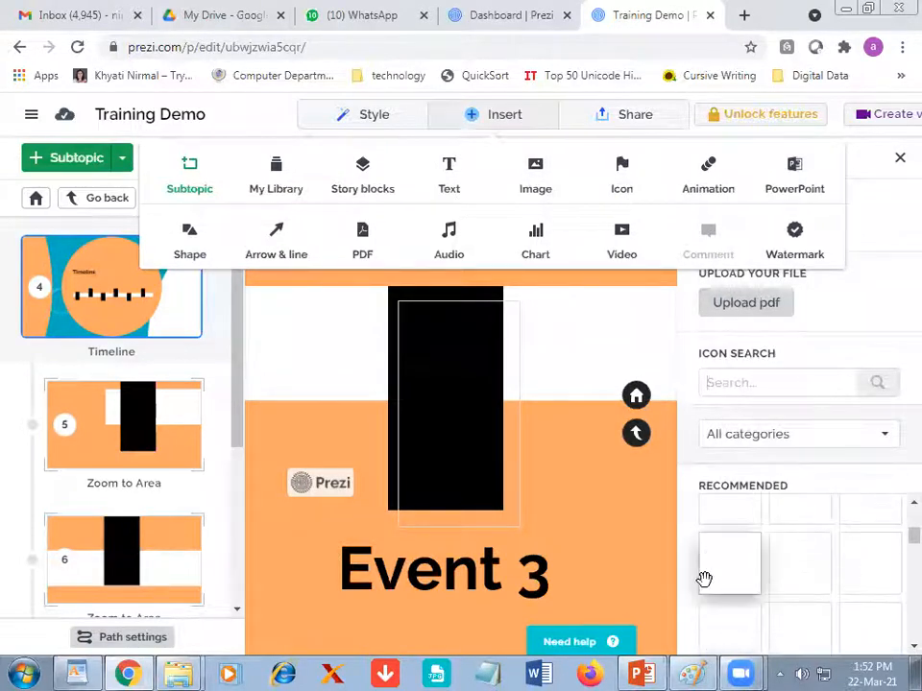
scroll(895, 531, "down", 5)
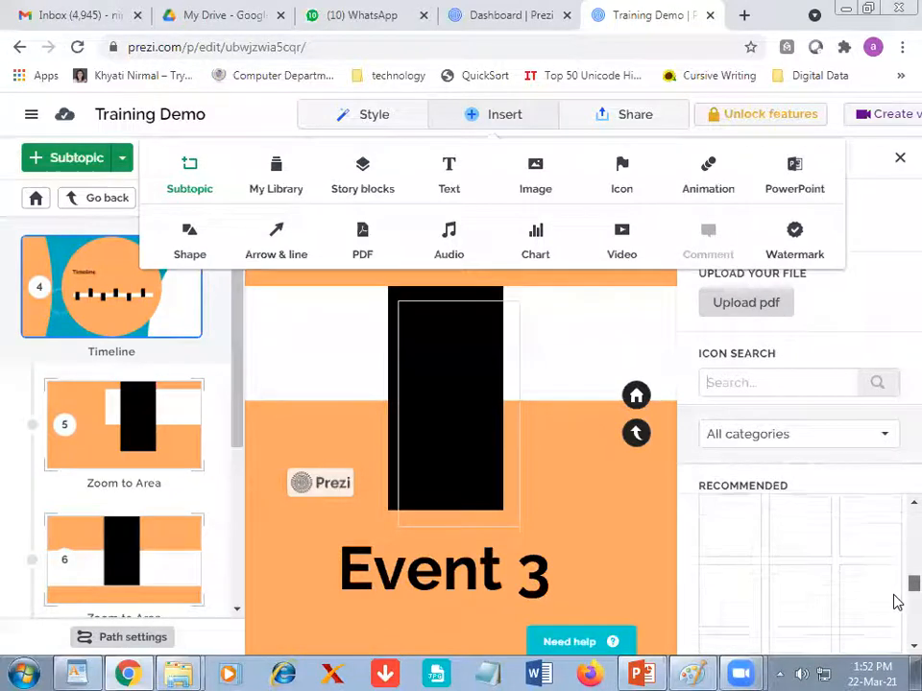
scroll(893, 605, "down", 5)
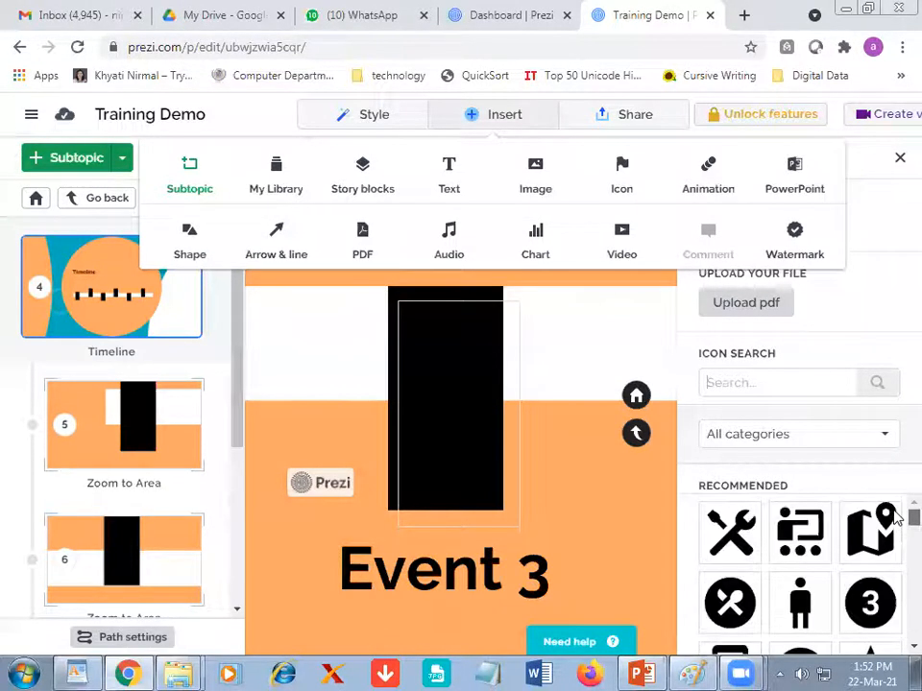
scroll(893, 611, "down", 5)
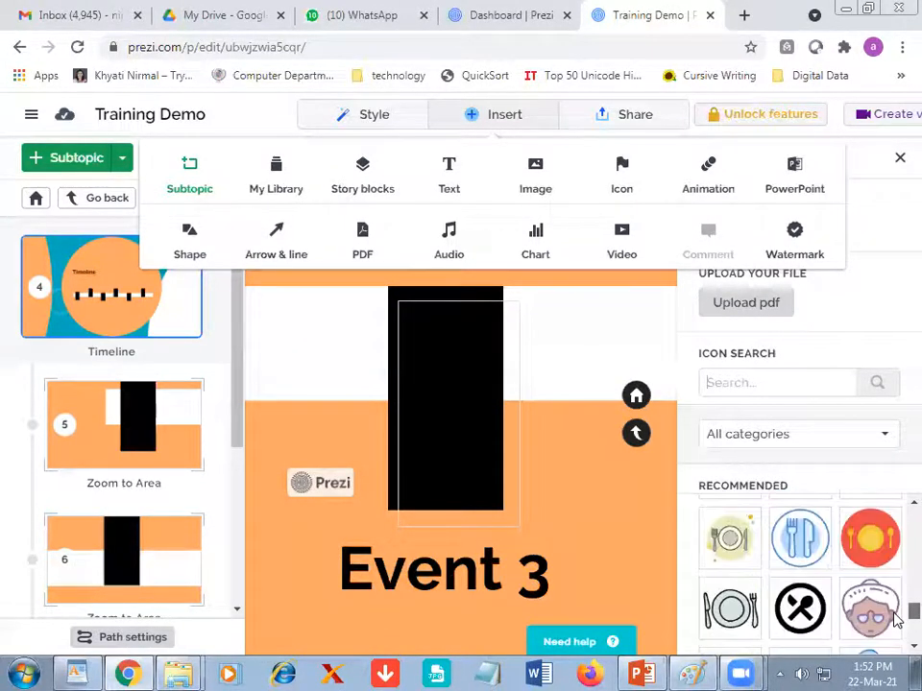
left_click(720, 588)
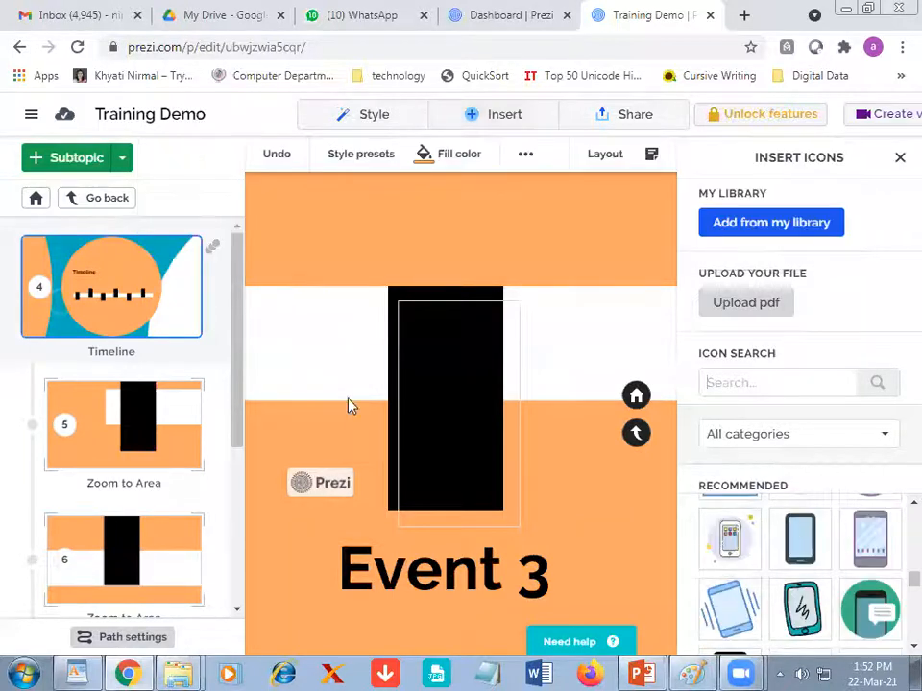
Step: View the zoom animation options and the PowerPoint upload dialog, closing the dialog without uploading a file
left_click(500, 114)
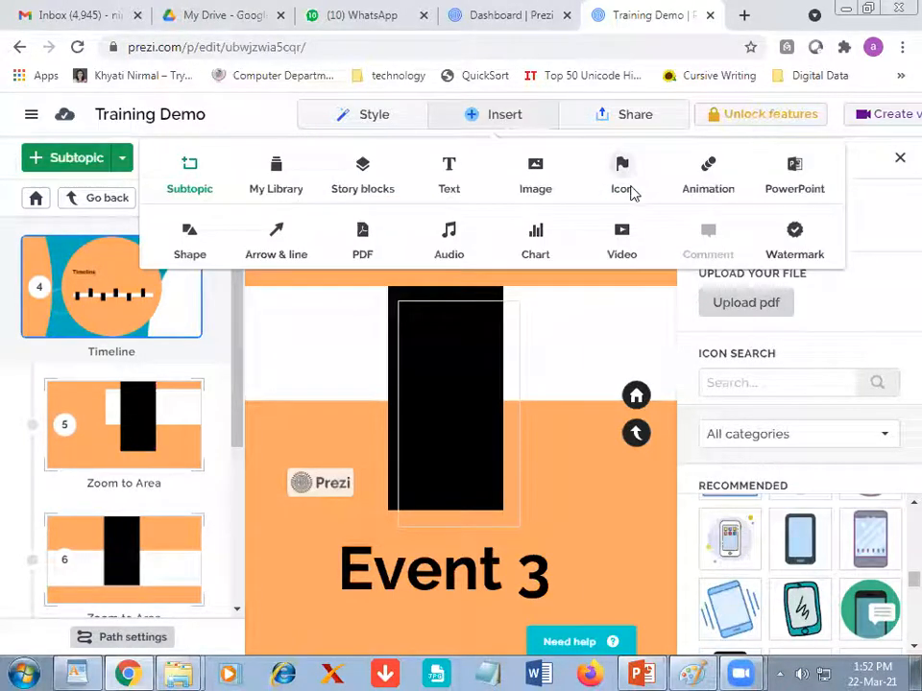
left_click(721, 195)
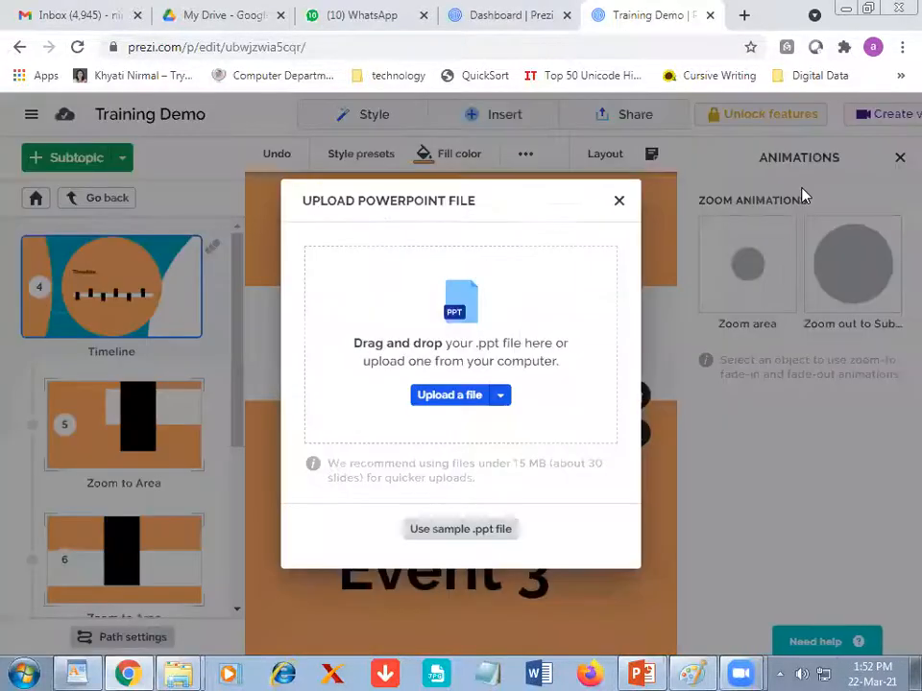
left_click(795, 188)
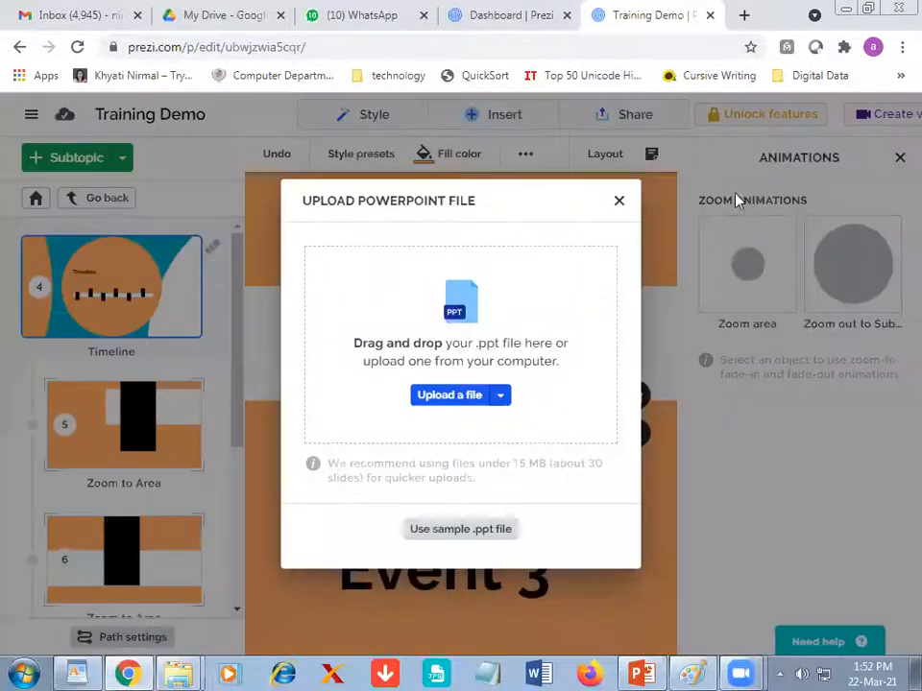
left_click(619, 203)
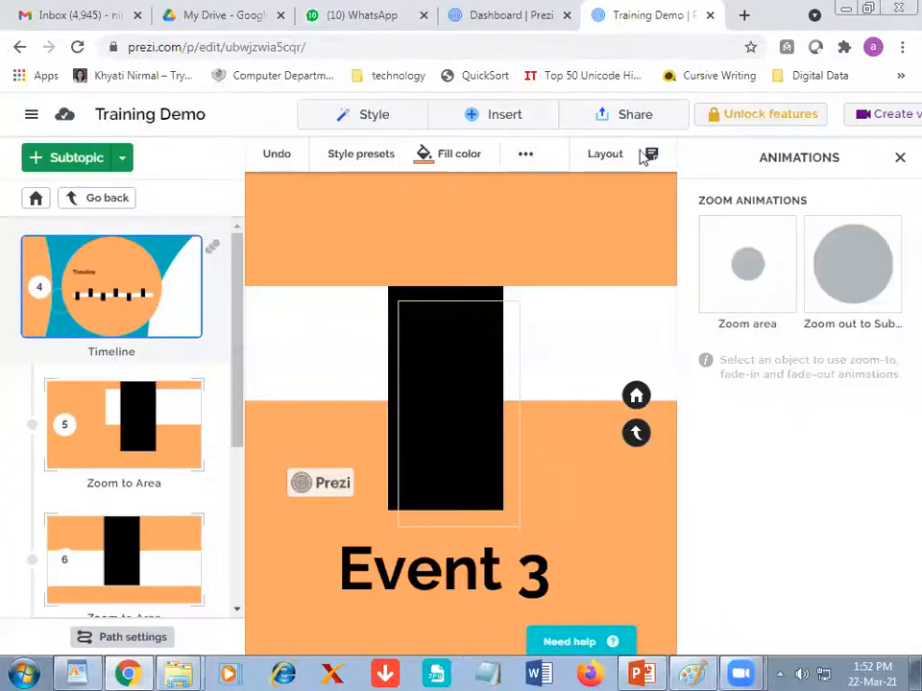
Step: Browse the rectangles, circles, squares and triangles available as insertable shapes
left_click(470, 125)
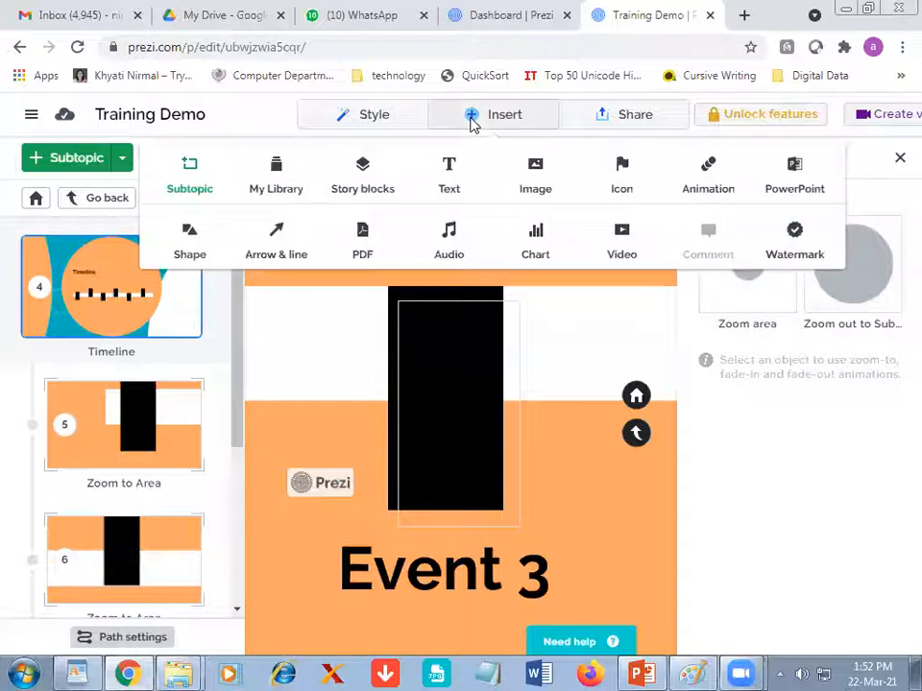
left_click(187, 247)
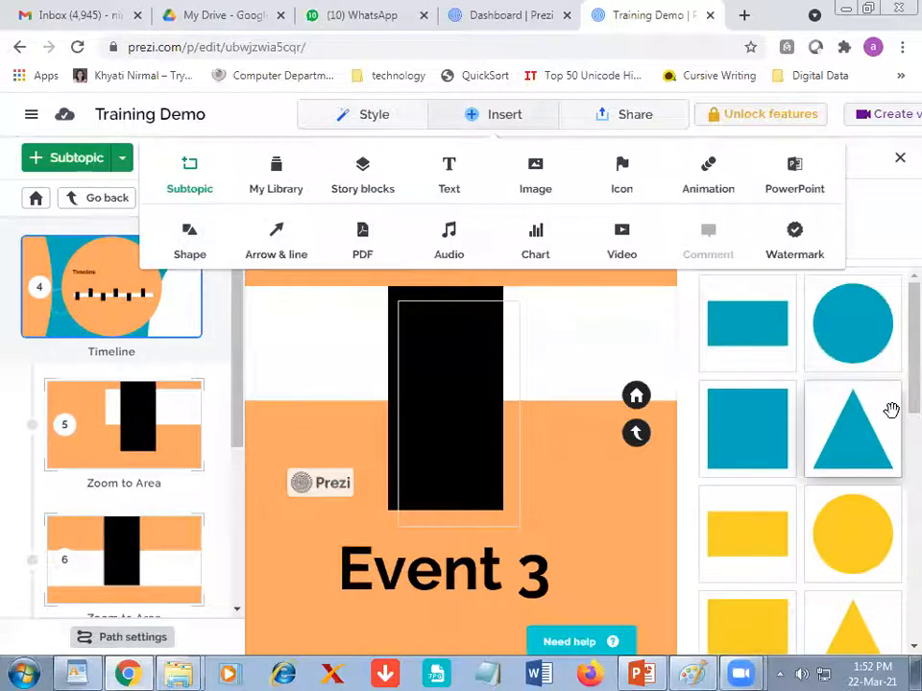
scroll(894, 538, "down", 5)
scroll(895, 581, "up", 5)
left_click(576, 397)
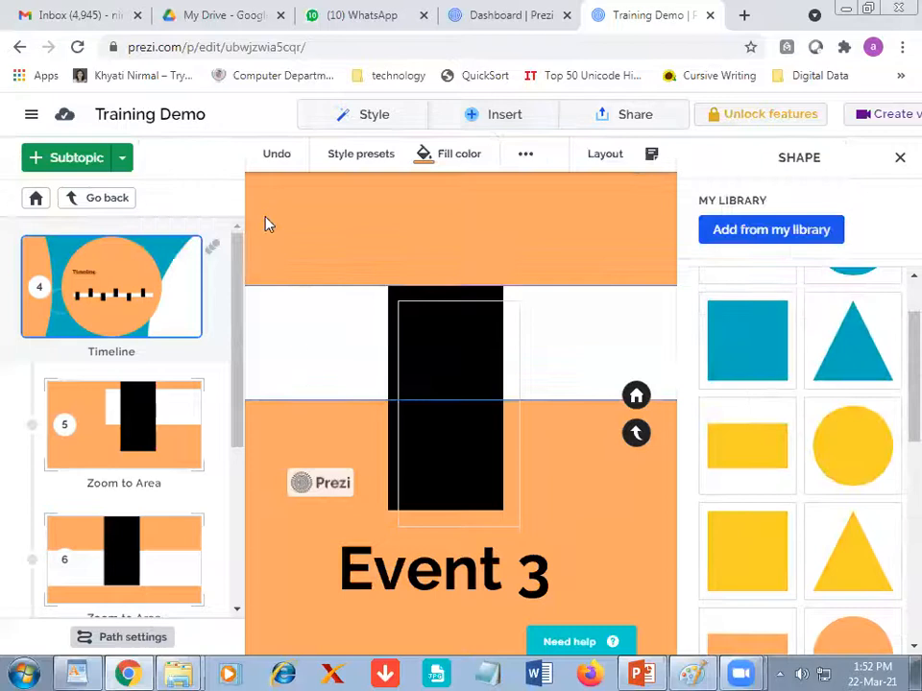
Step: View the arrow and line styles and the PDF upload dialog, dismissing the dialog without uploading a file
left_click(513, 123)
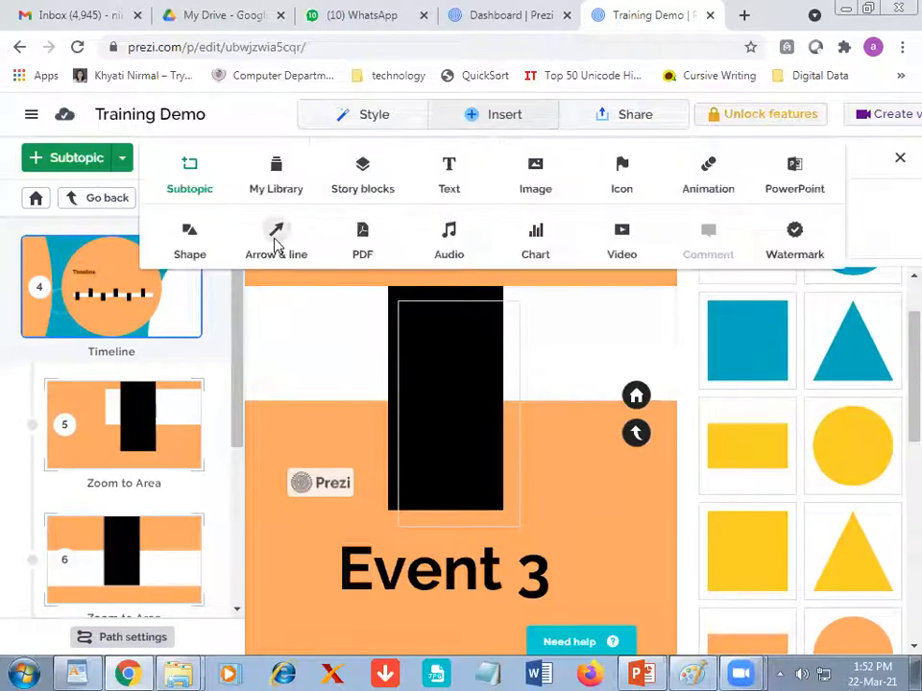
left_click(275, 242)
left_click(368, 252)
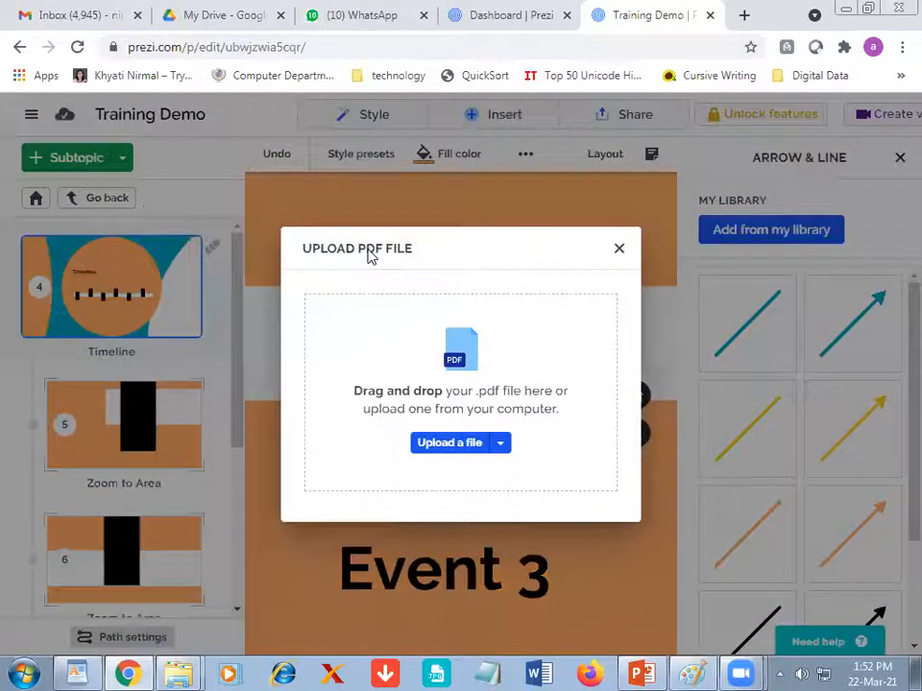
left_click(530, 213)
left_click(480, 115)
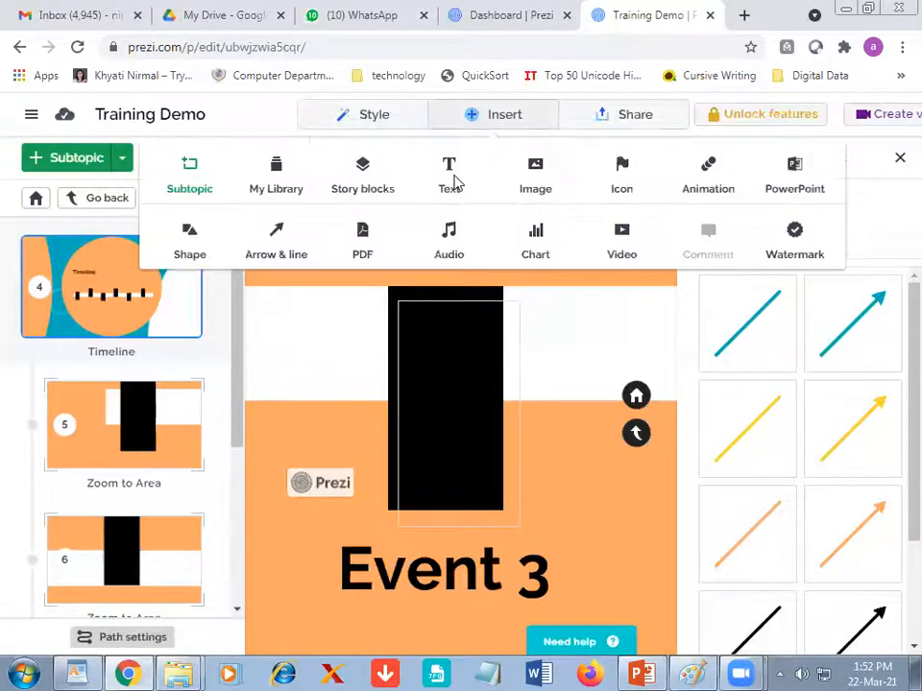
Step: View the audio insertion options and the chart upgrade offer, dismissing the offer without starting a trial
left_click(447, 256)
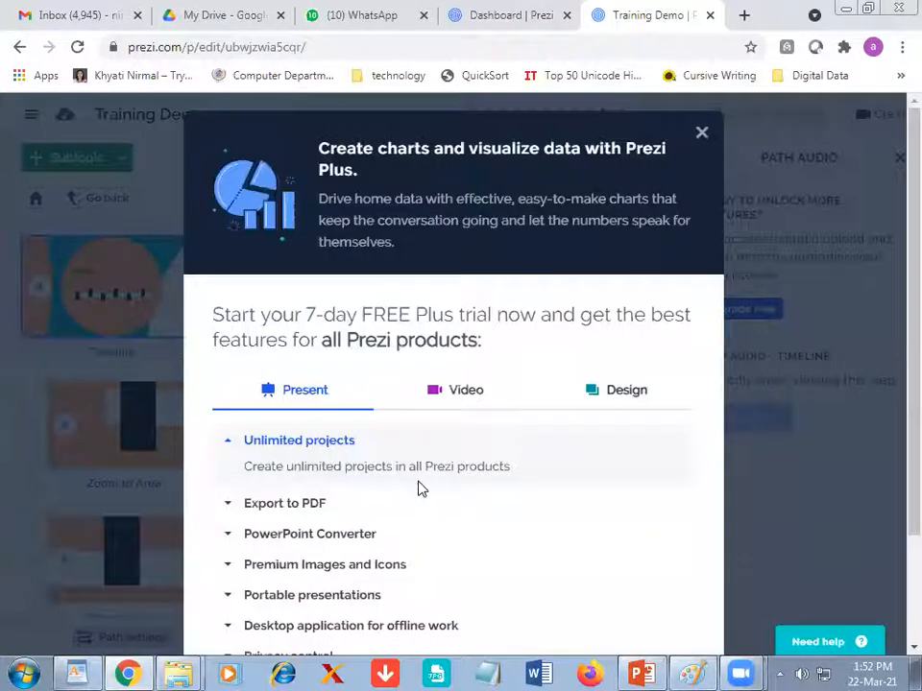
left_click(701, 132)
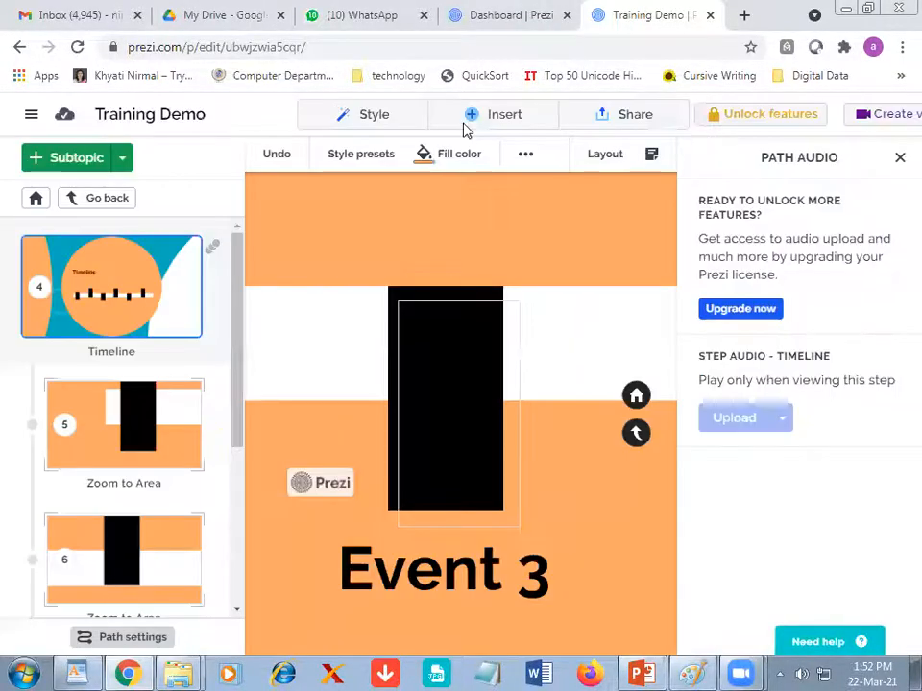
Step: Replace the dashboard page with the bookmarked personal WordPress site and open its Presentation using Prezi page
left_click(532, 12)
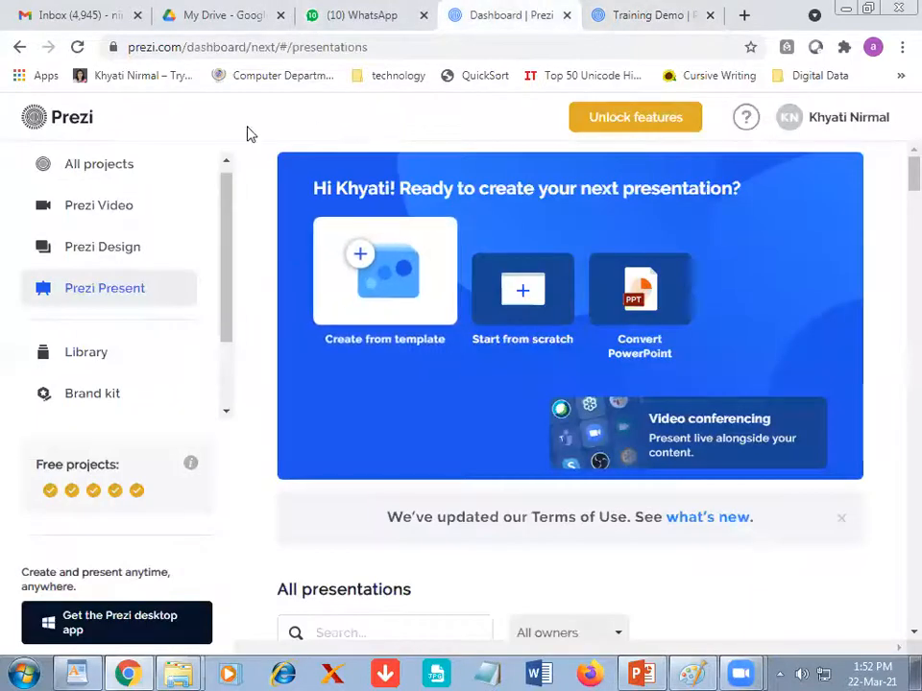
left_click(18, 47)
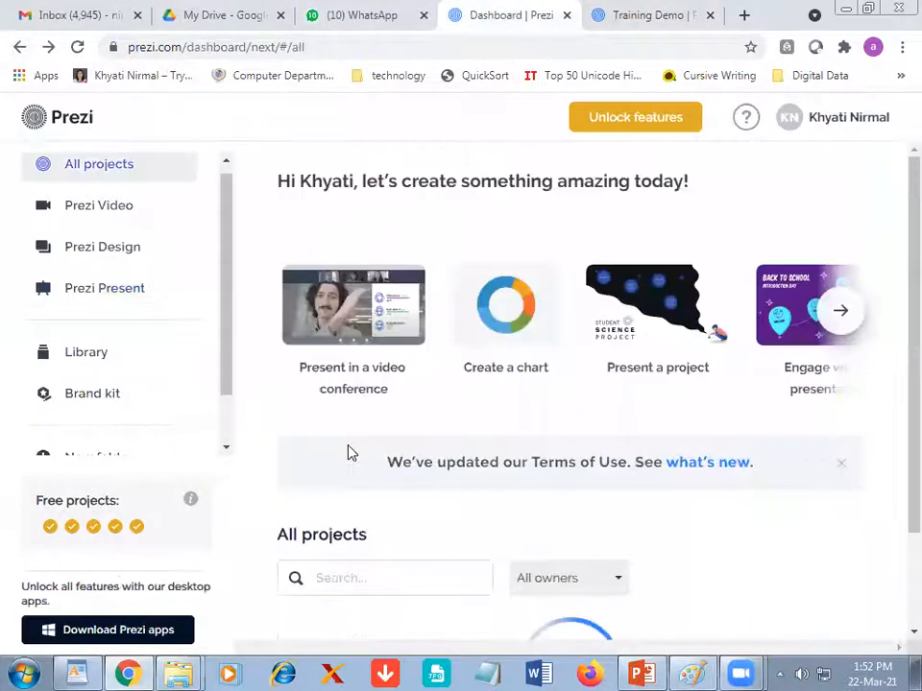
left_click(17, 47)
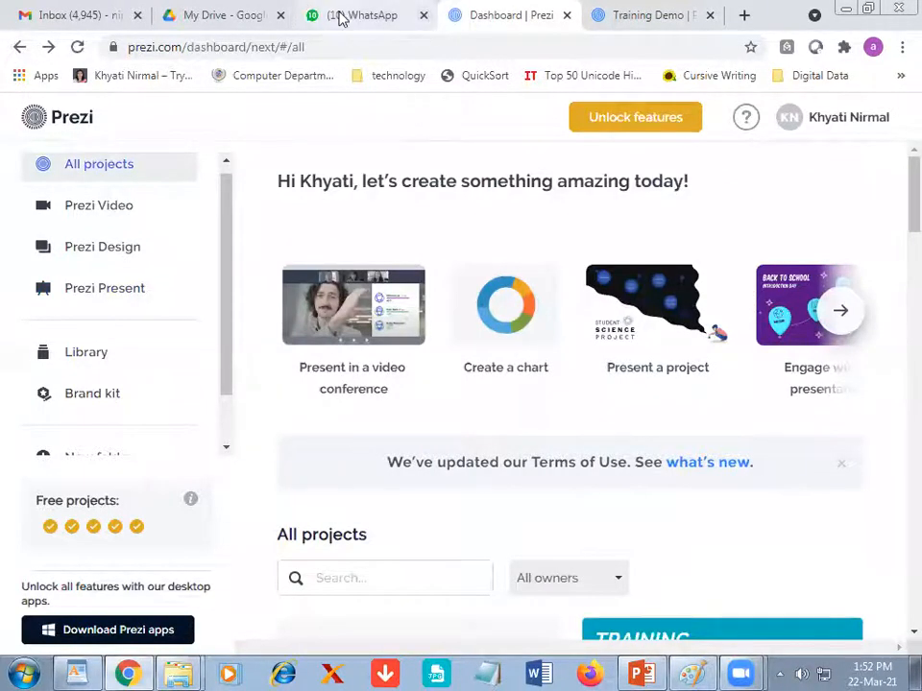
left_click(656, 16)
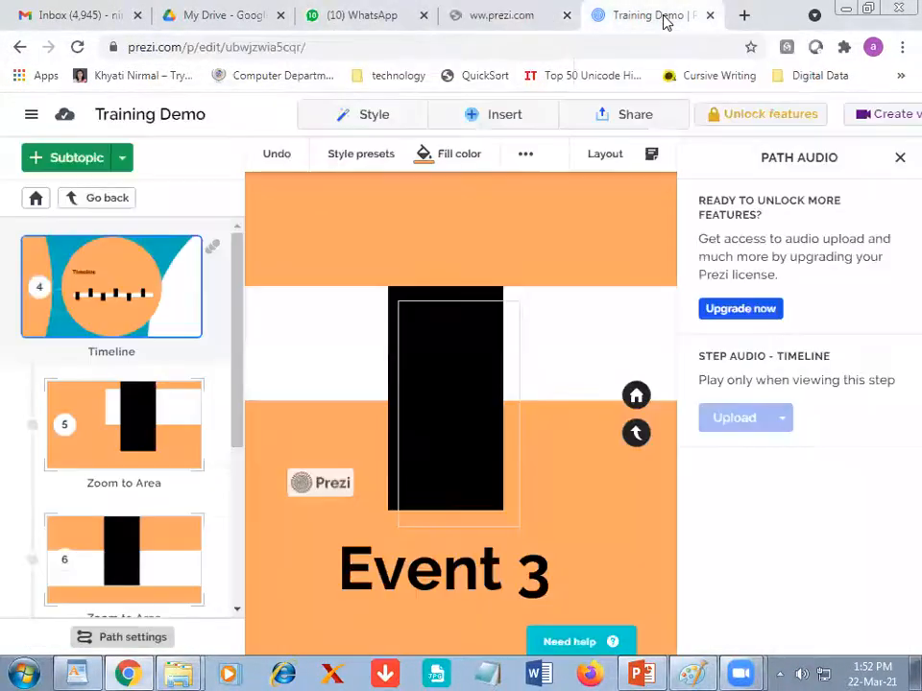
left_click(527, 19)
left_click(149, 77)
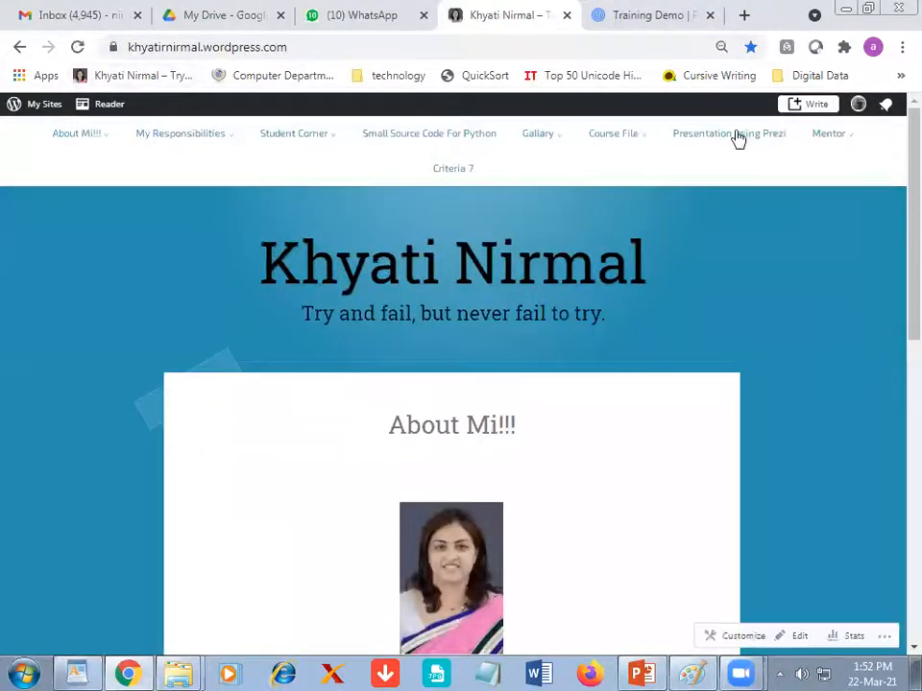
left_click(736, 140)
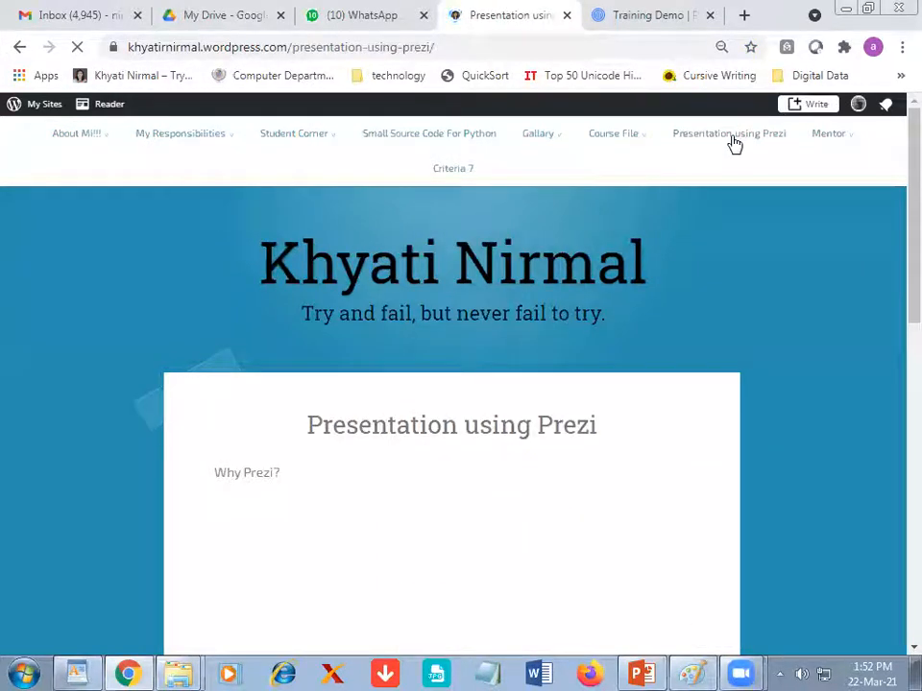
Step: Open the Templates for Charts and Graph link in a new tab, follow Click To View Video, and view the new tab
scroll(448, 494, "down", 10)
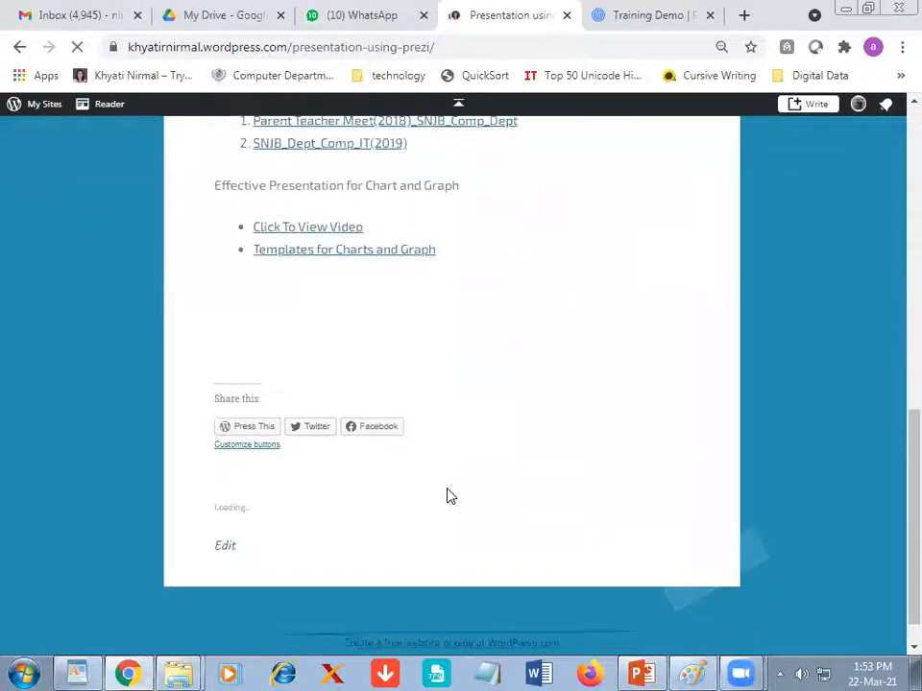
scroll(271, 358, "up", 1)
right_click(367, 328)
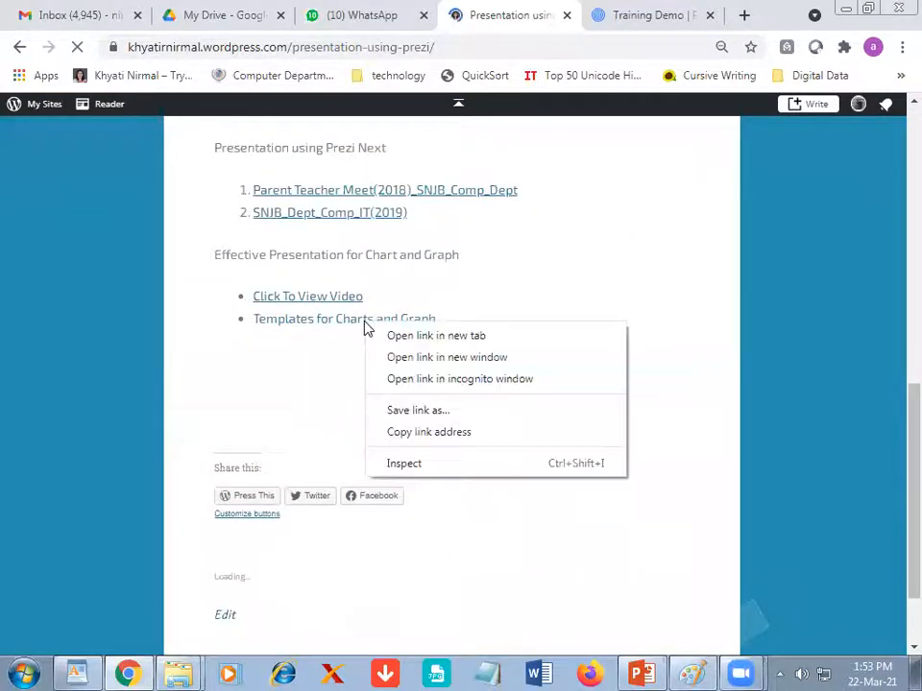
left_click(398, 336)
left_click(330, 303)
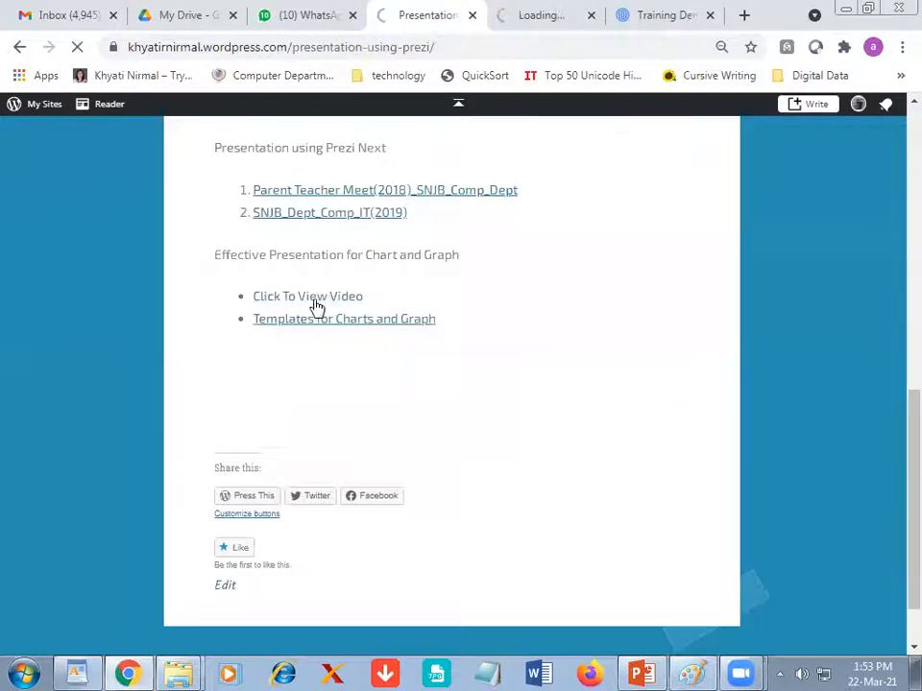
left_click(556, 15)
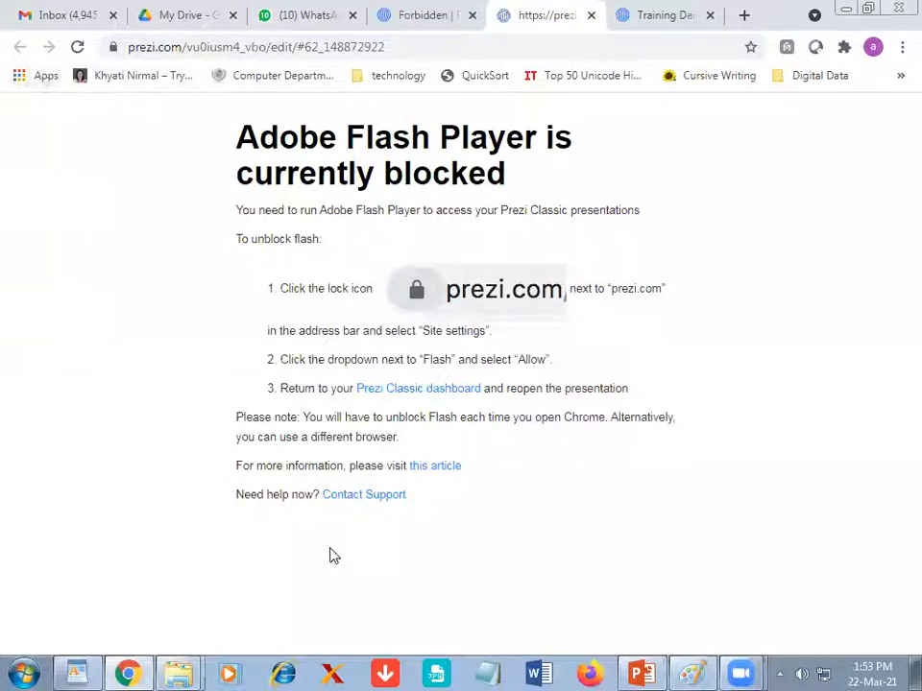
Step: Open the Prezi Classic dashboard from the Flash Player notice and browse all projects down to the Demo bar chart design
left_click(435, 391)
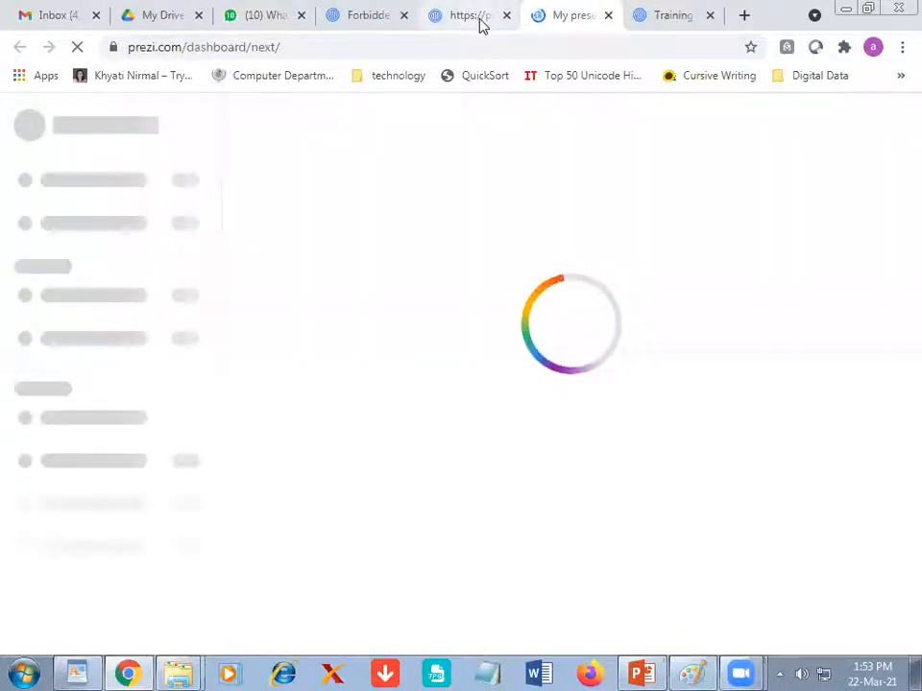
scroll(423, 415, "down", 4)
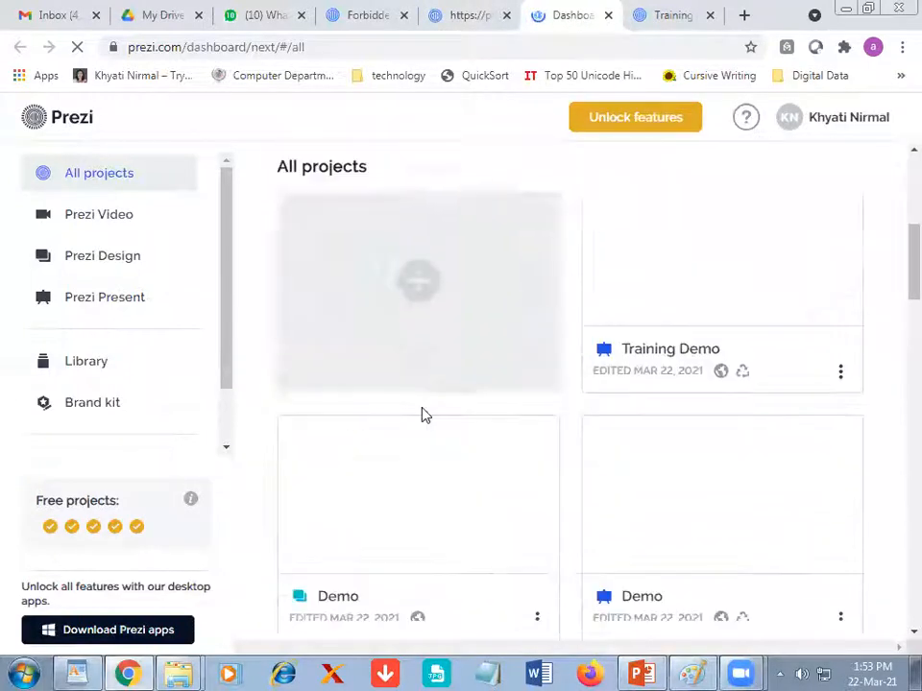
scroll(426, 414, "up", 4)
scroll(426, 415, "down", 2)
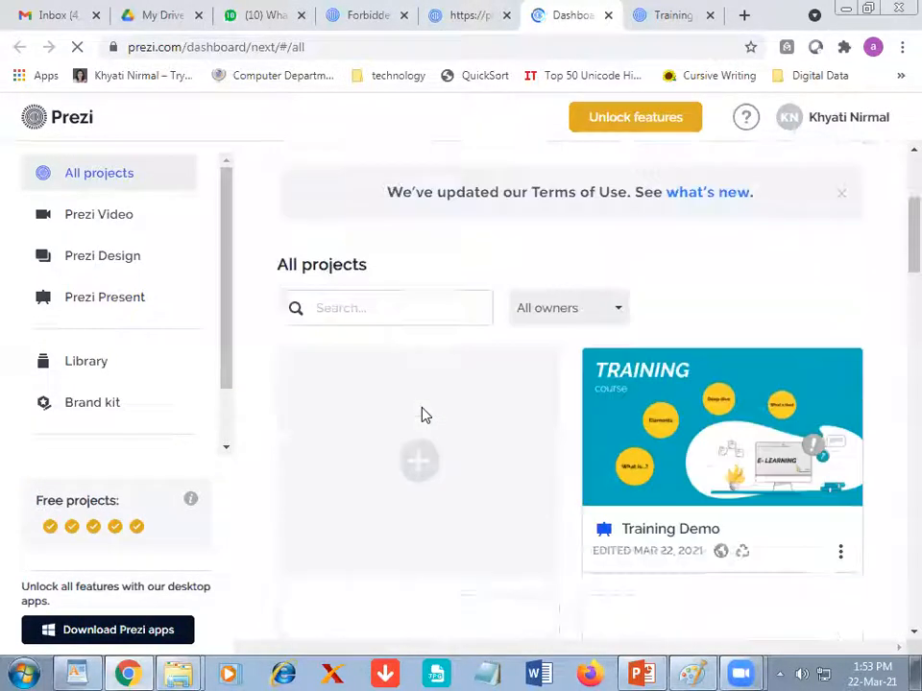
scroll(424, 414, "down", 3)
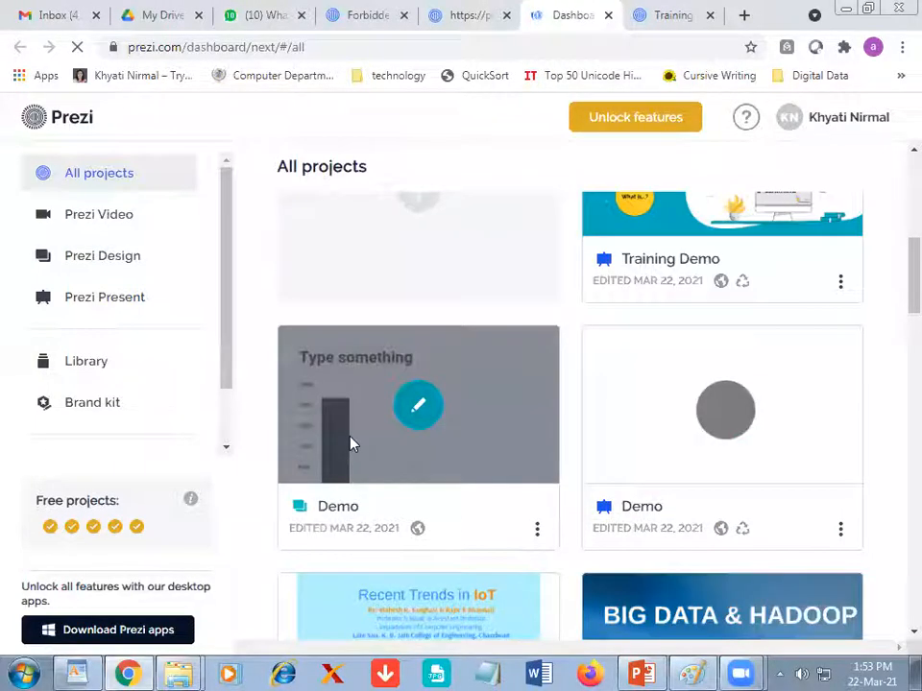
Step: Open the Demo bar chart design for editing from the project list and wait for its editor to load
left_click(420, 410)
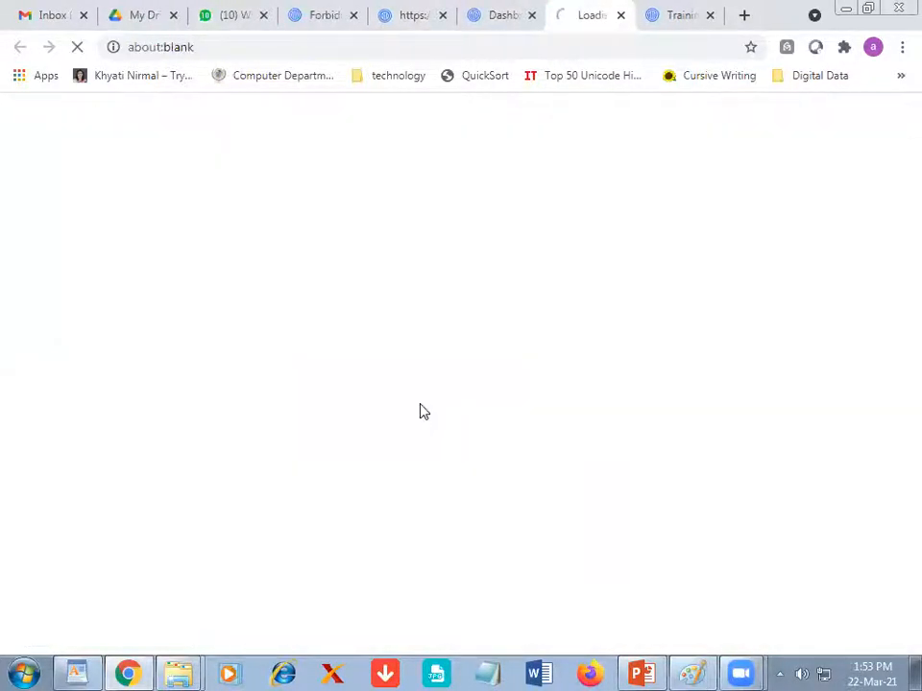
left_click(500, 24)
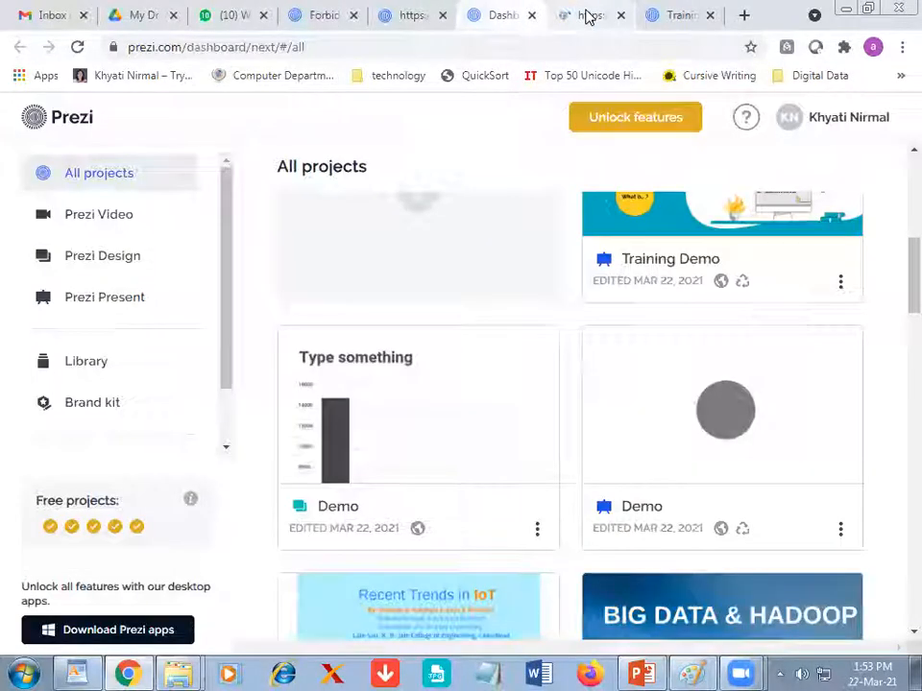
left_click(587, 17)
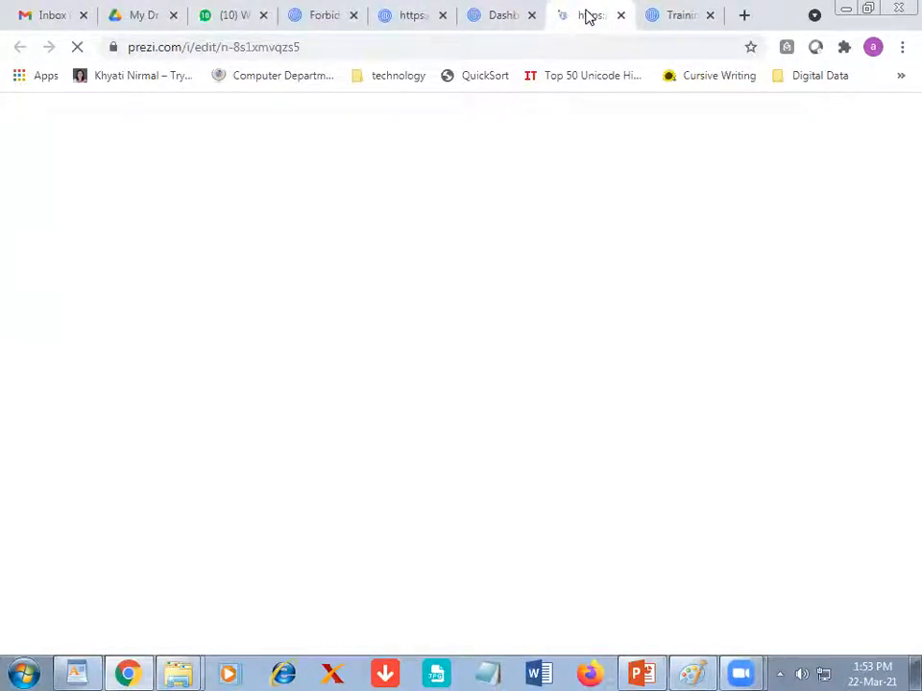
left_click(479, 23)
left_click(587, 20)
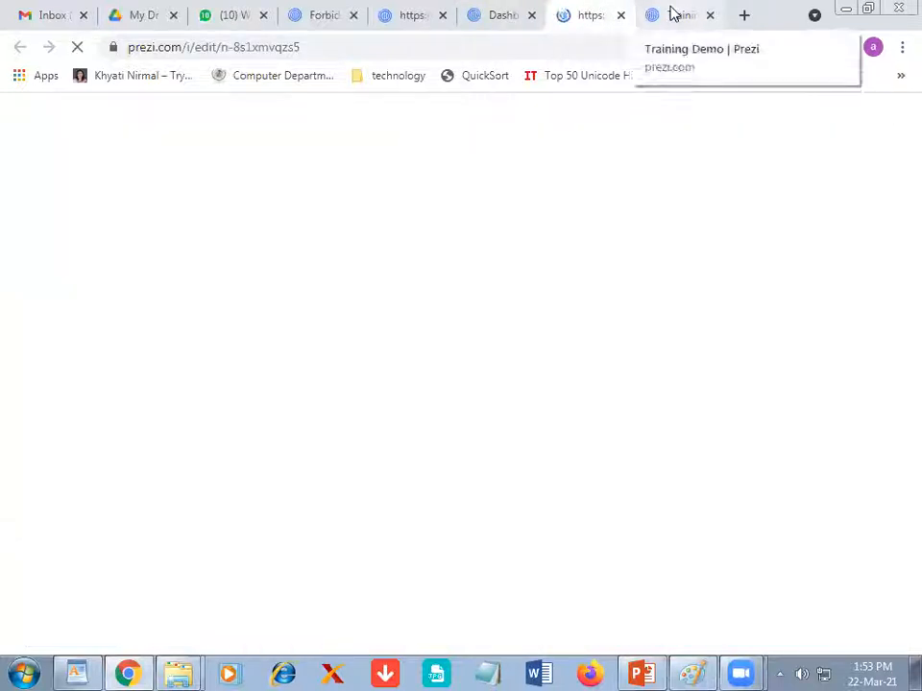
left_click(517, 23)
left_click(597, 18)
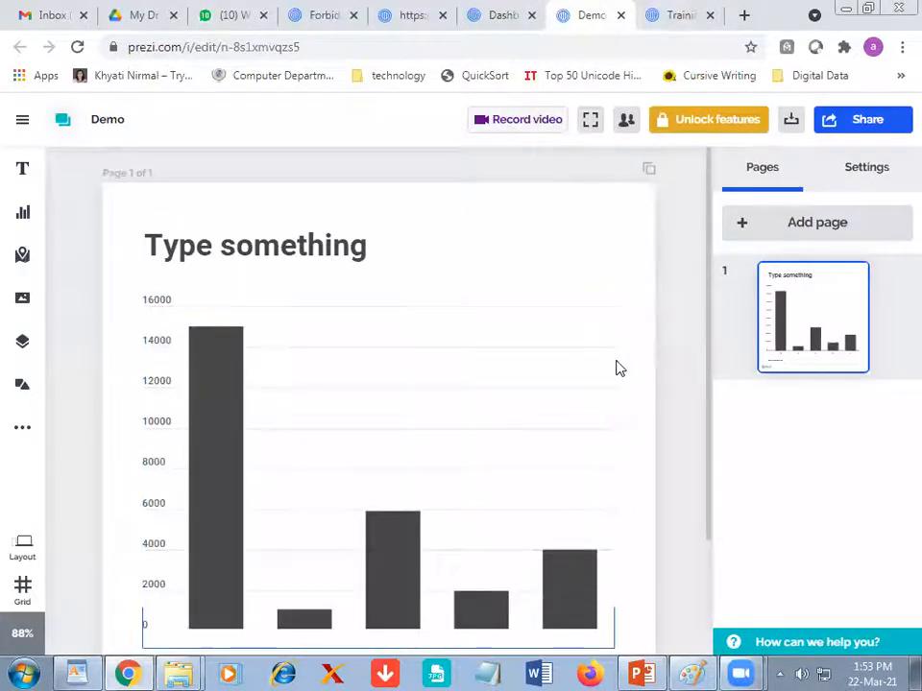
Step: Open the bar chart's data and relabel cells A2 to A6 as Day 1, Day 2, Day 3, Day 4 and Day 4
scroll(677, 323, "down", 2)
double_click(228, 441)
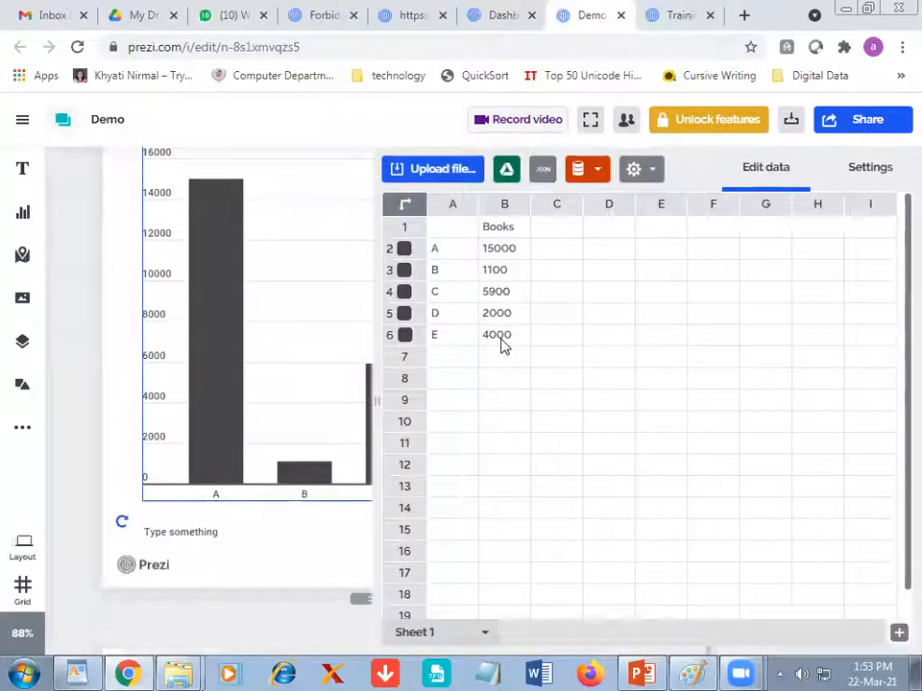
type("Day 1")
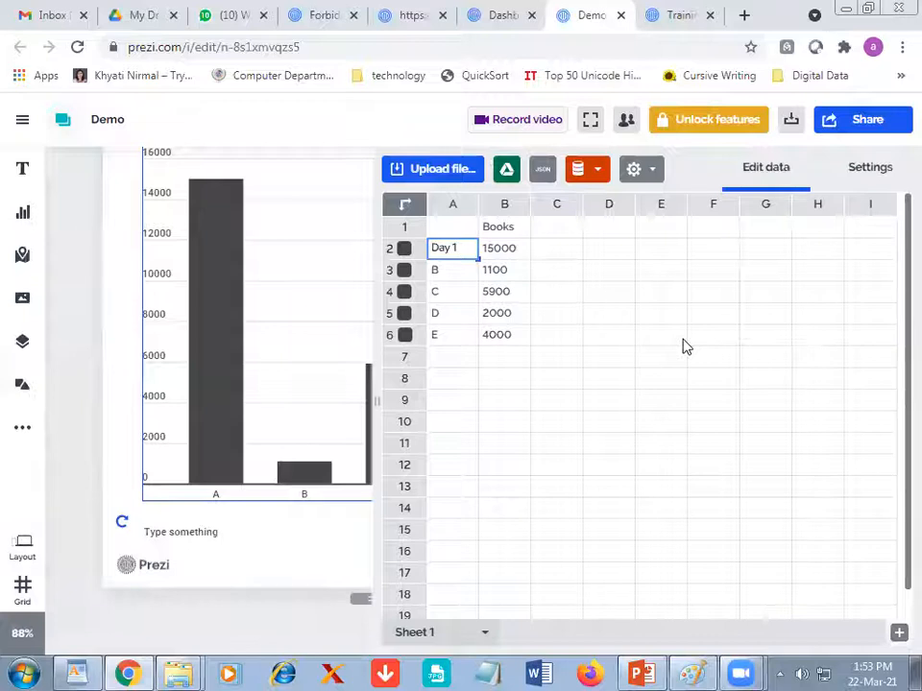
key("Return")
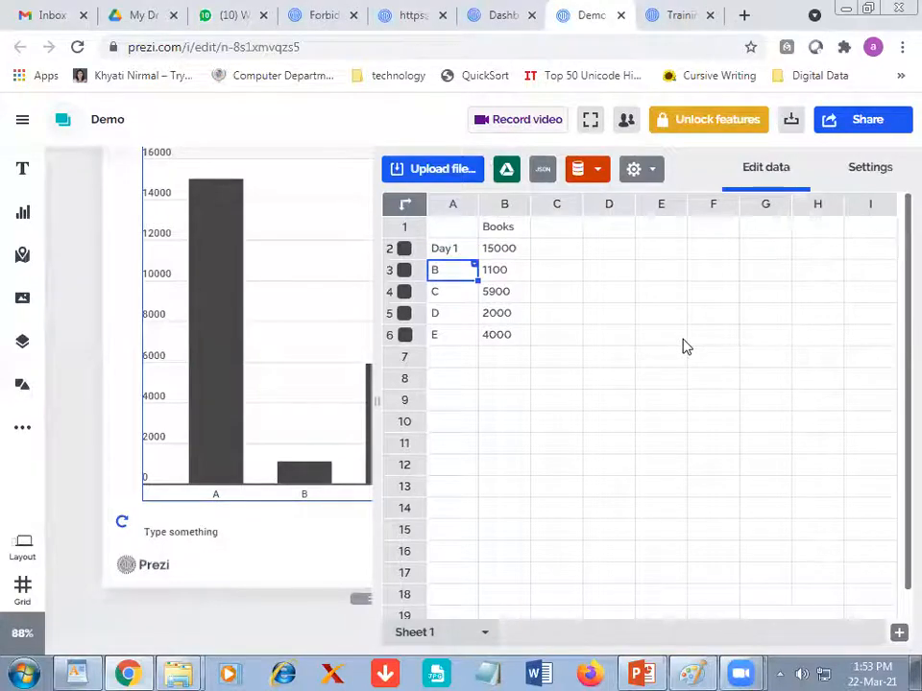
type("Day 2")
key("Return")
left_click(469, 297)
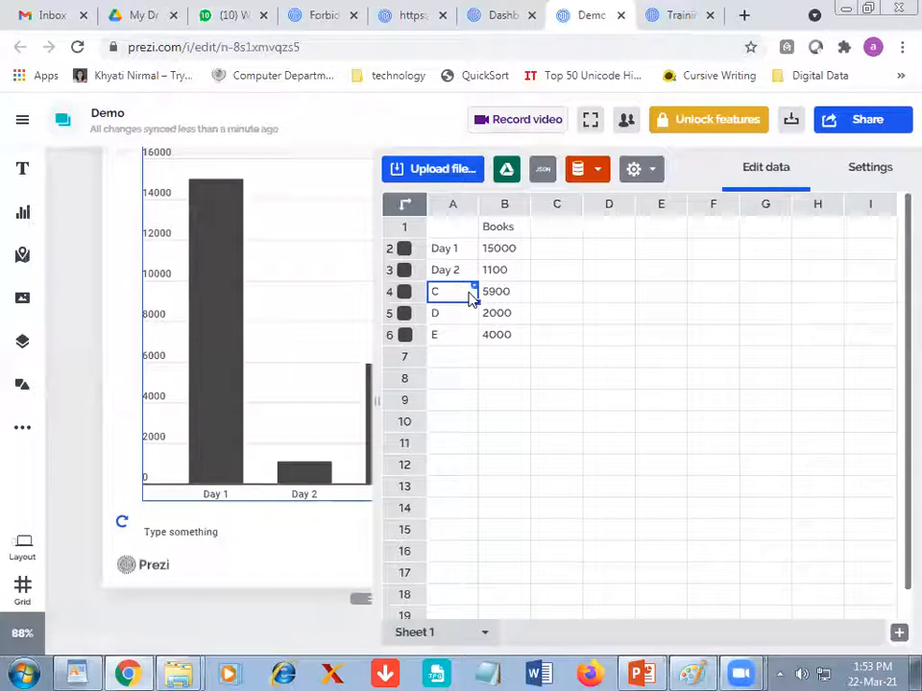
type("Day 3")
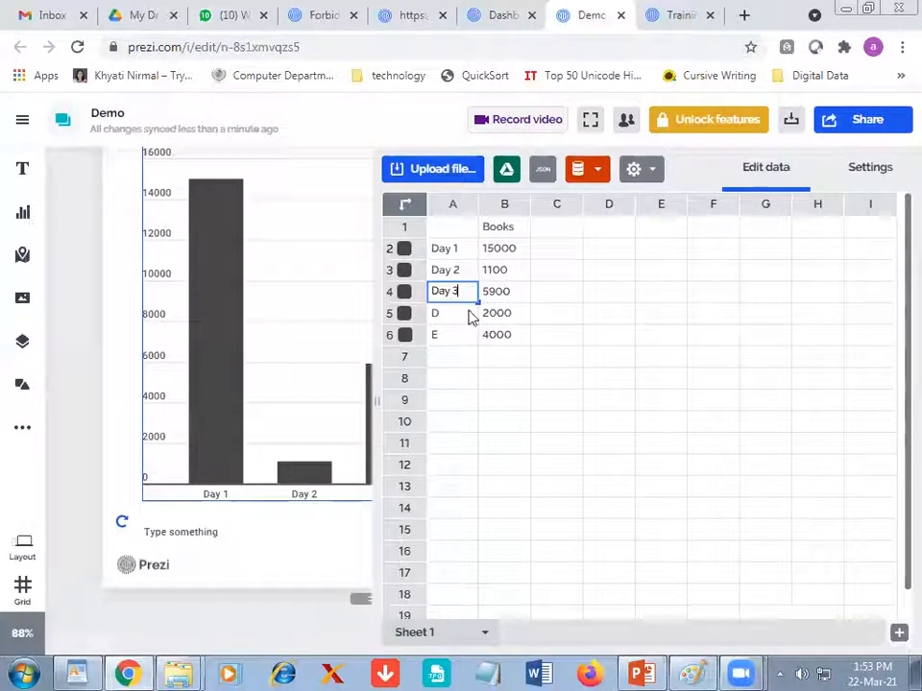
left_click(470, 312)
type("Day 4")
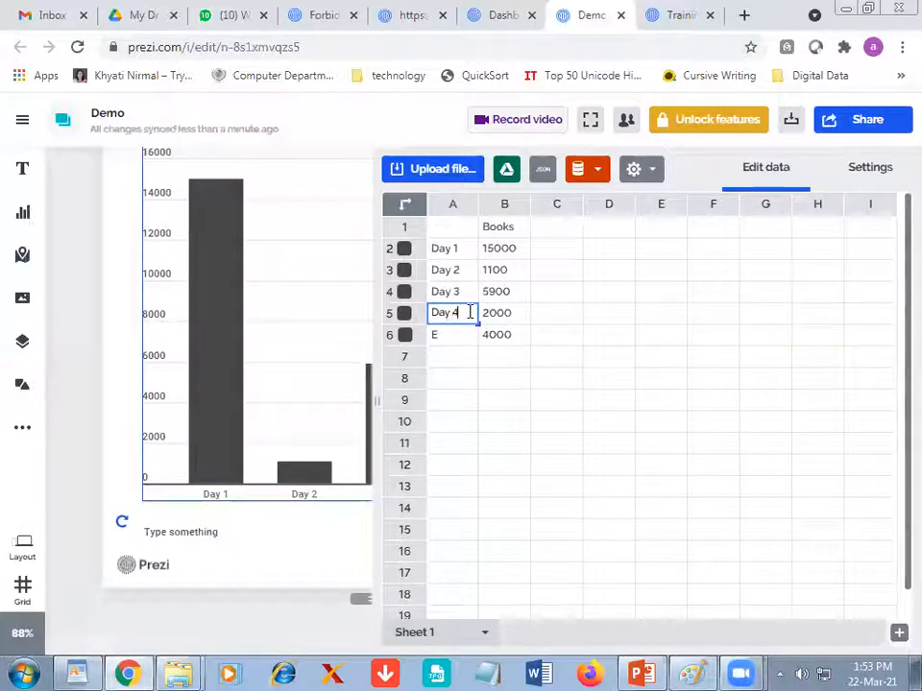
type("Day 4")
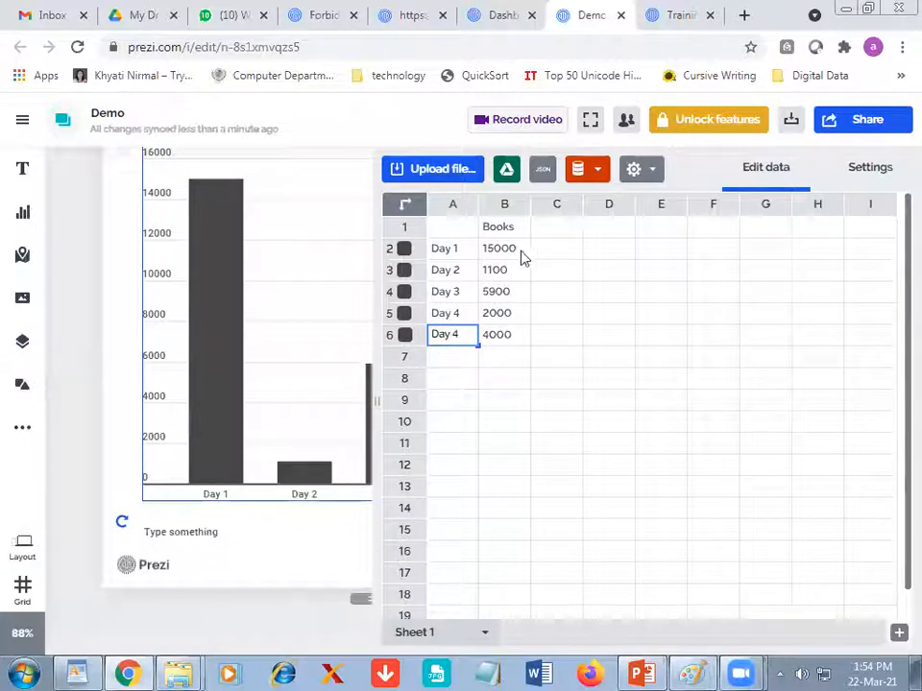
Step: Set the Books value for Day 1 to 5000, close the data sheet and review the updated bar chart
left_click(506, 251)
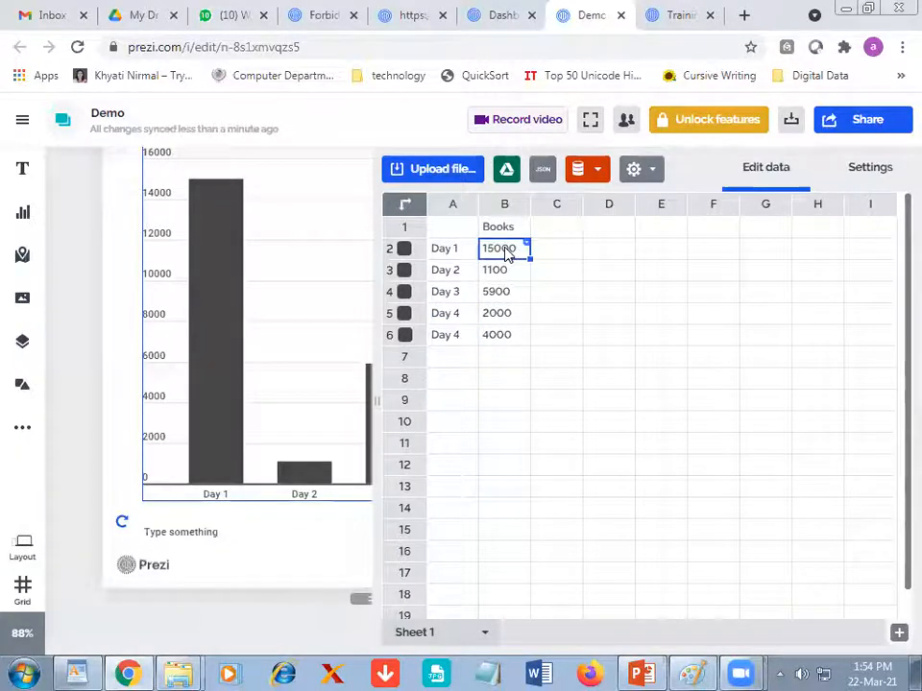
type("5000")
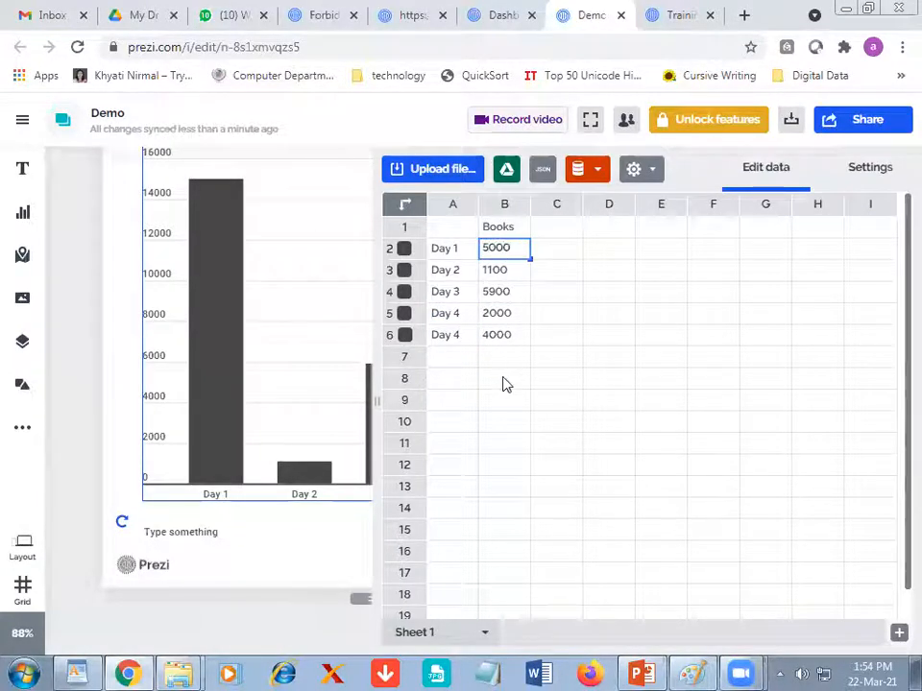
left_click(504, 379)
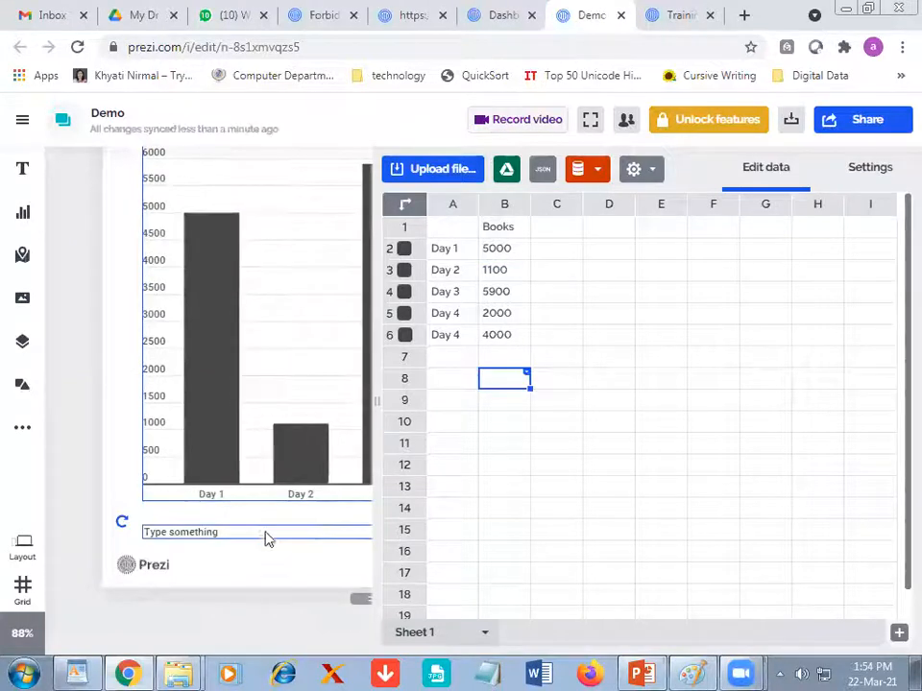
left_click(375, 401)
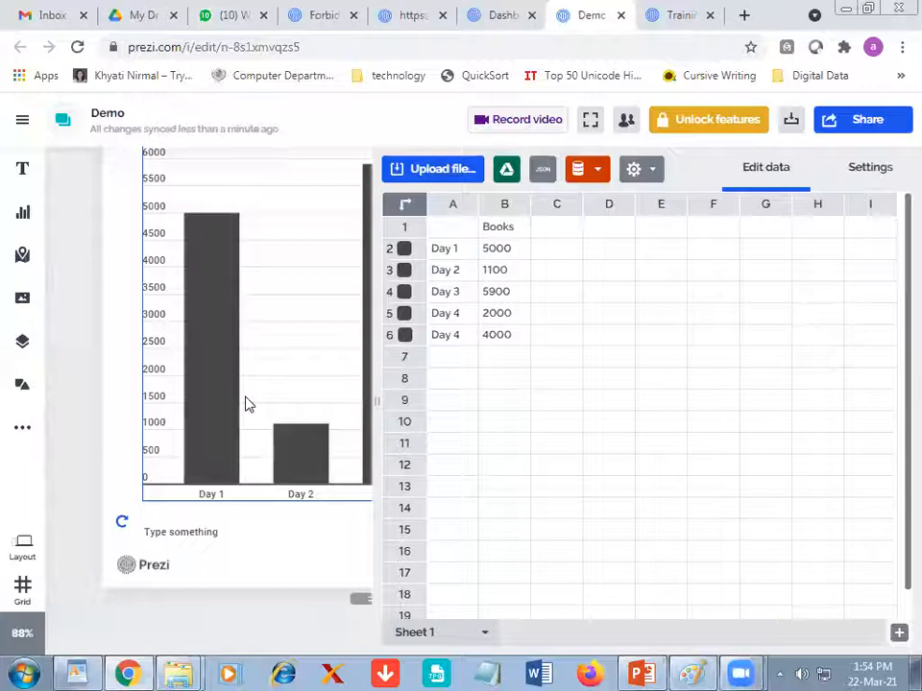
left_click(216, 551)
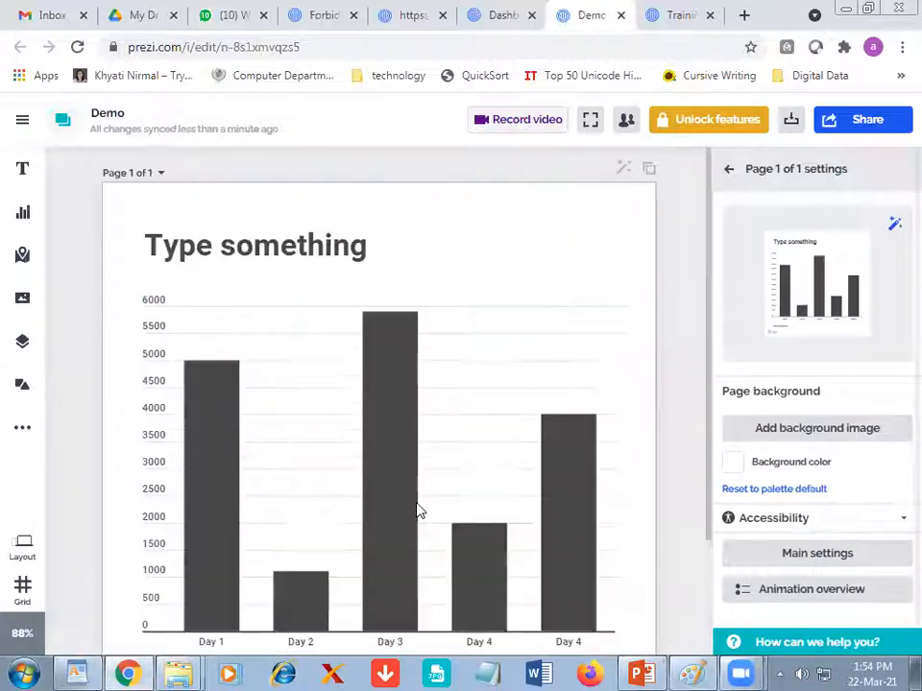
scroll(417, 511, "down", 3)
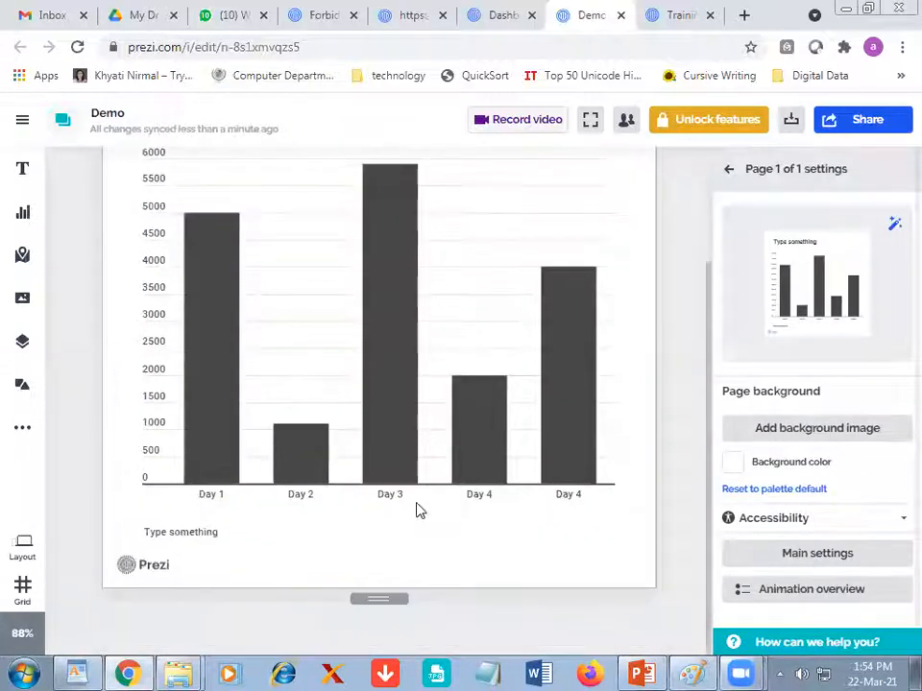
scroll(461, 592, "up", 3)
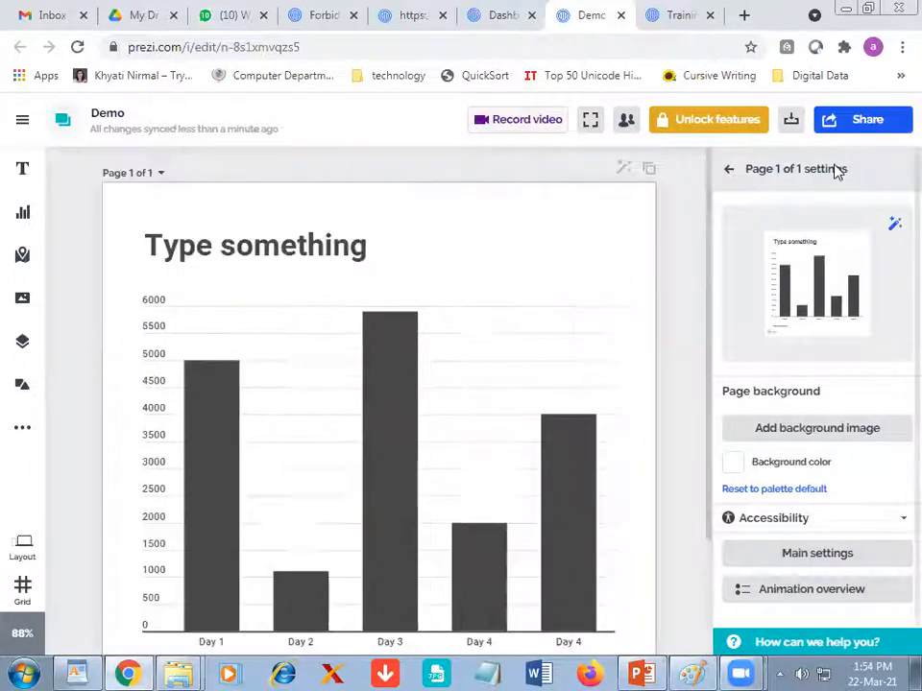
Step: Open the sharing options of the Demo design and copy its public share link
left_click(862, 128)
left_click_drag(501, 512, 269, 502)
left_click(638, 518)
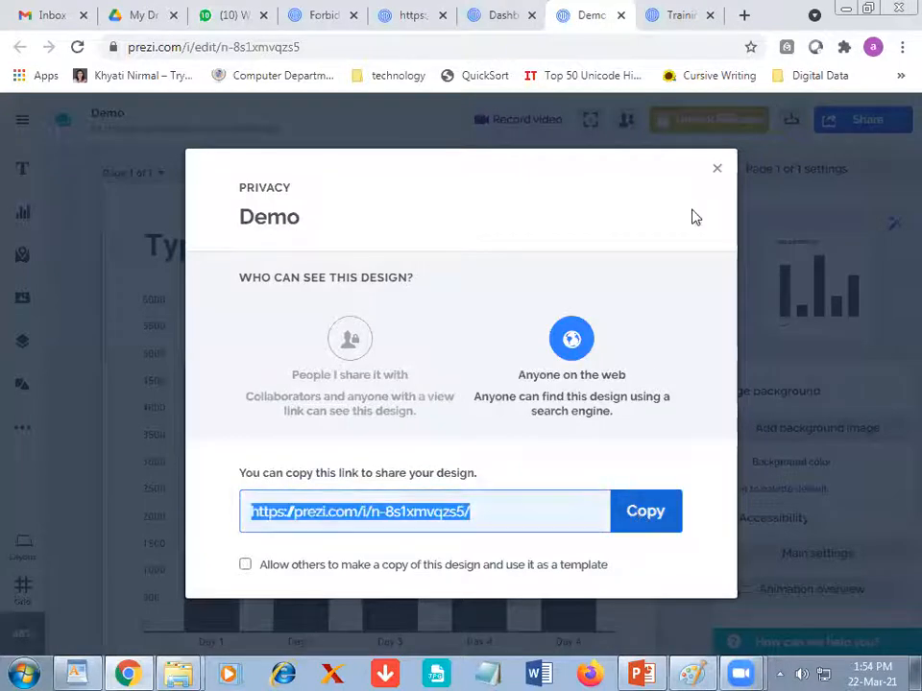
Step: Open the copied Demo link in a new browser tab and reload the page to replay the chart animation
key("ctrl+t")
key("ctrl+v")
key("Return")
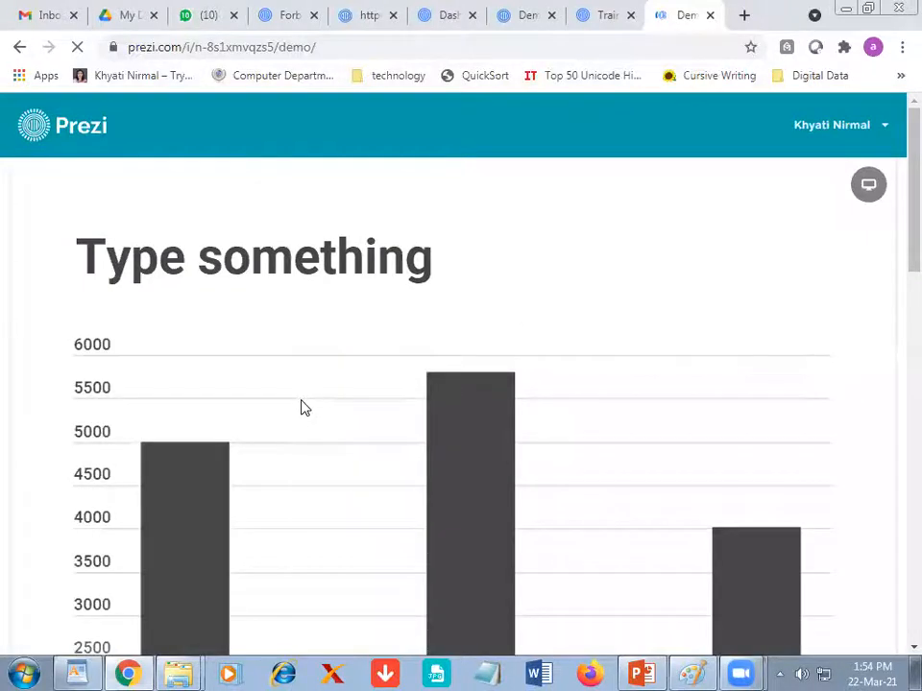
left_click(186, 49)
key("Return")
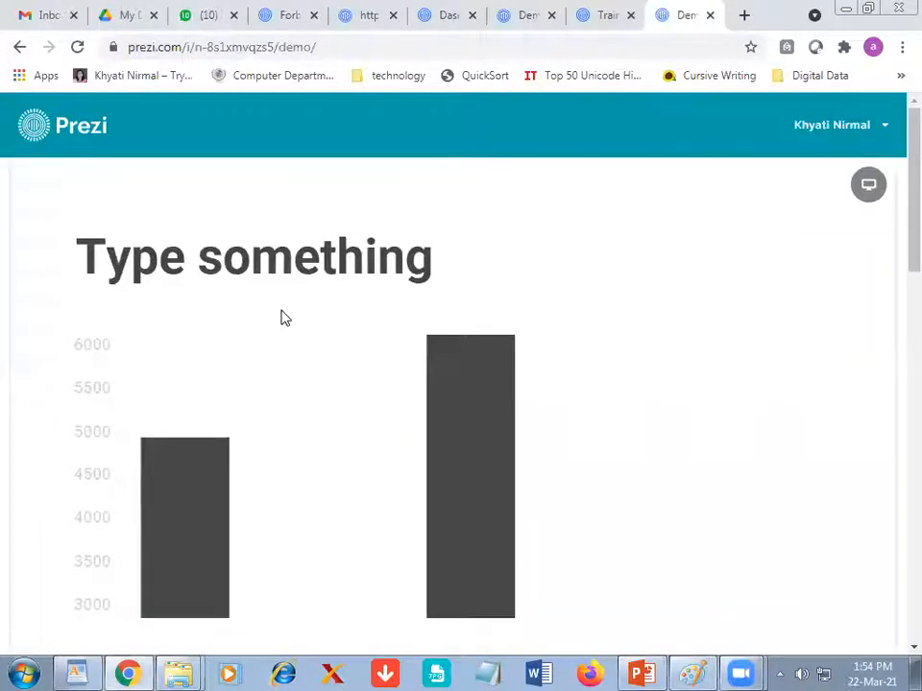
Step: Close the shared Demo view, its privacy dialog and the Demo editor to return to the Training Demo presentation
left_click(709, 14)
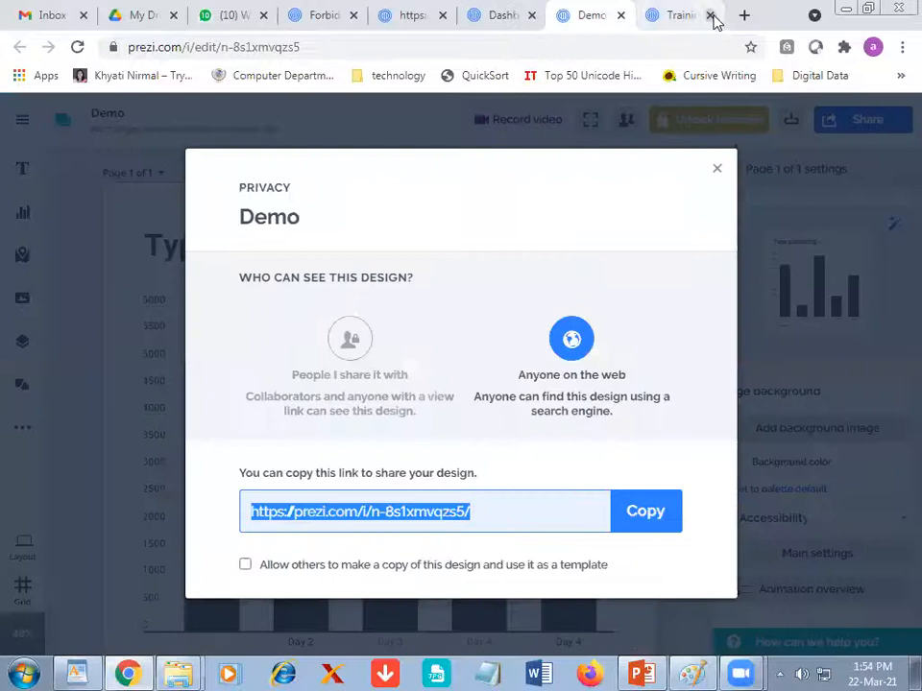
left_click(717, 170)
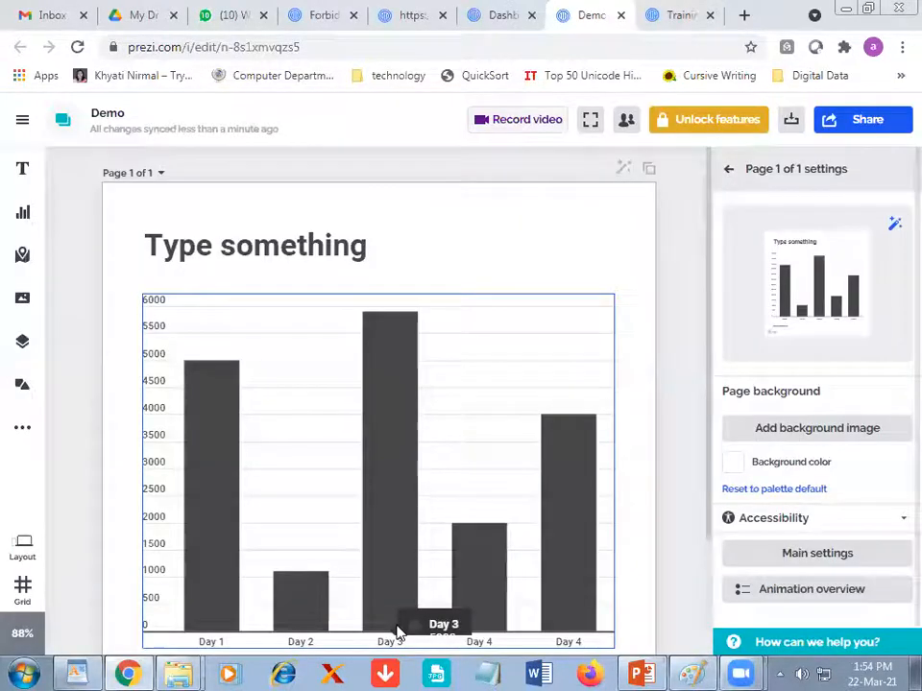
left_click(620, 15)
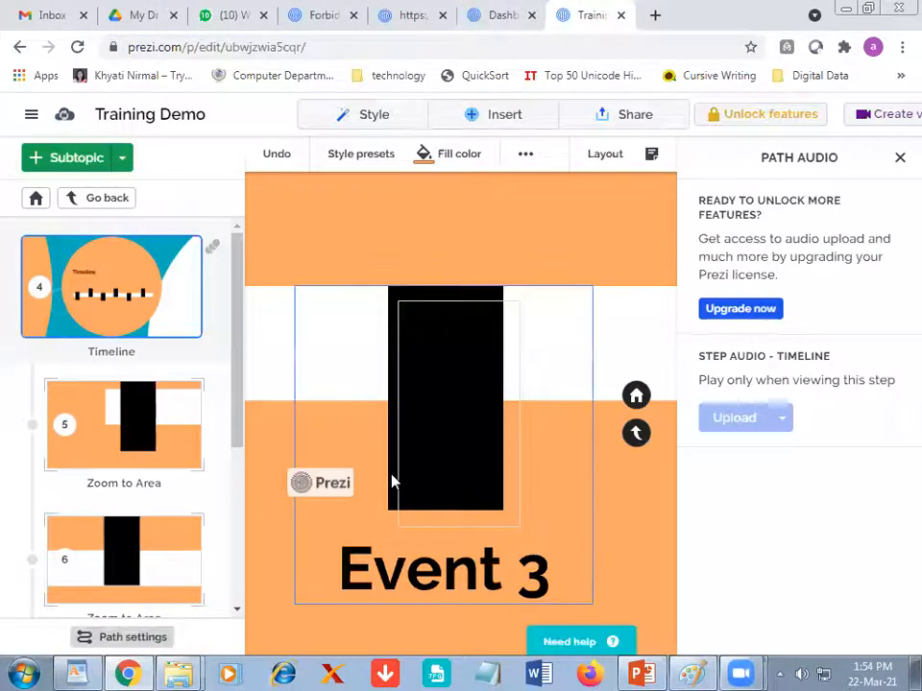
Step: Create a new view link for the Training Demo with abc as the viewer's name and copy the generated link
left_click(611, 127)
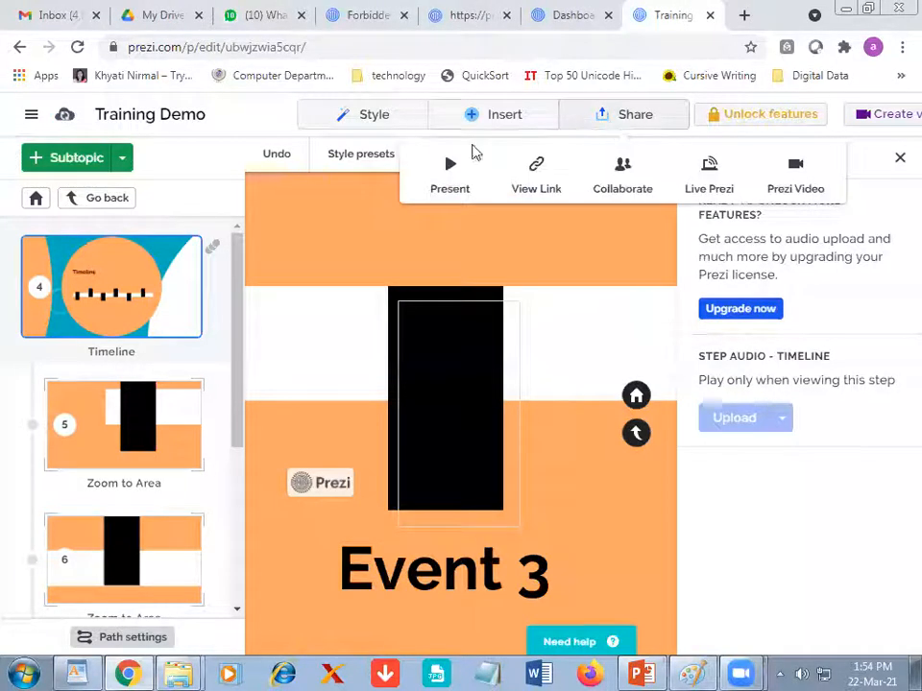
left_click(534, 189)
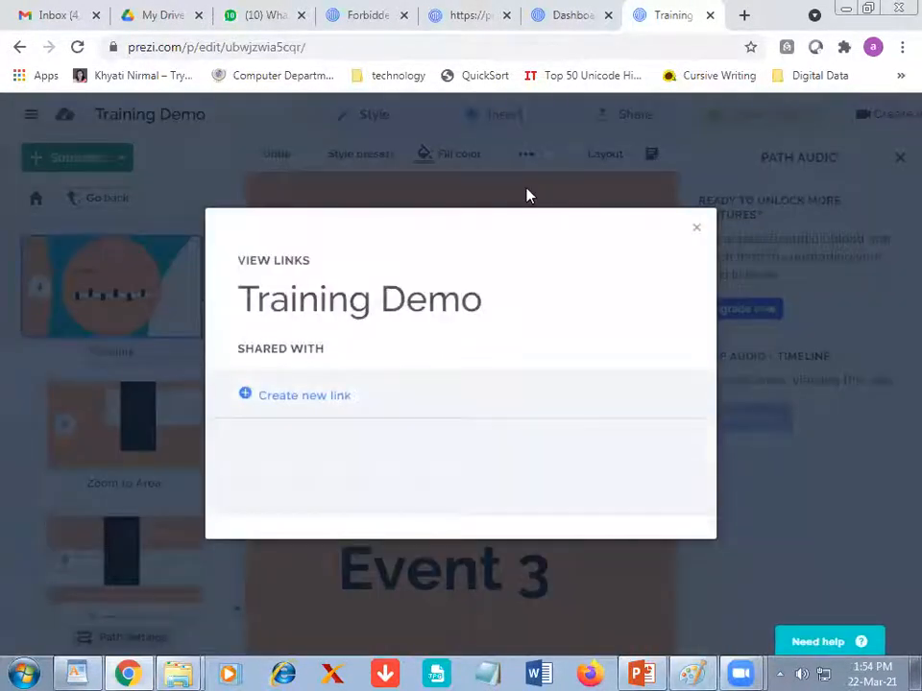
left_click(321, 397)
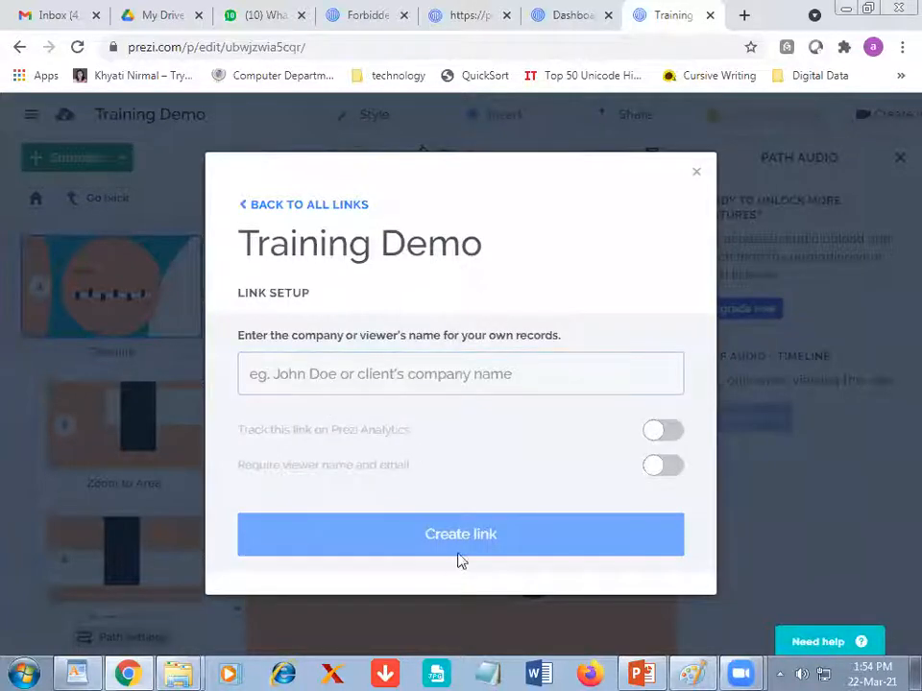
left_click(380, 380)
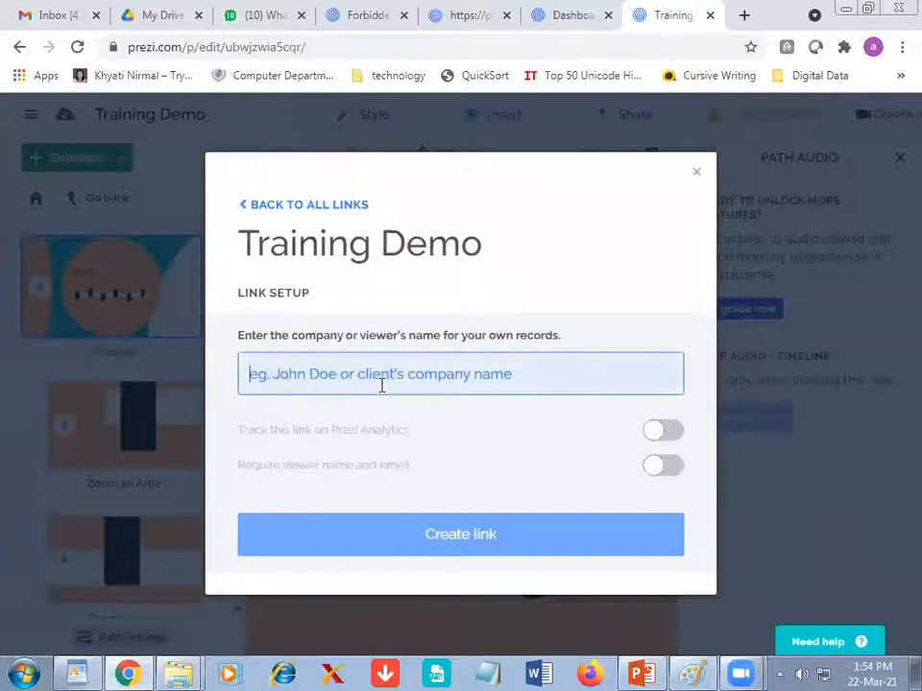
type("abc")
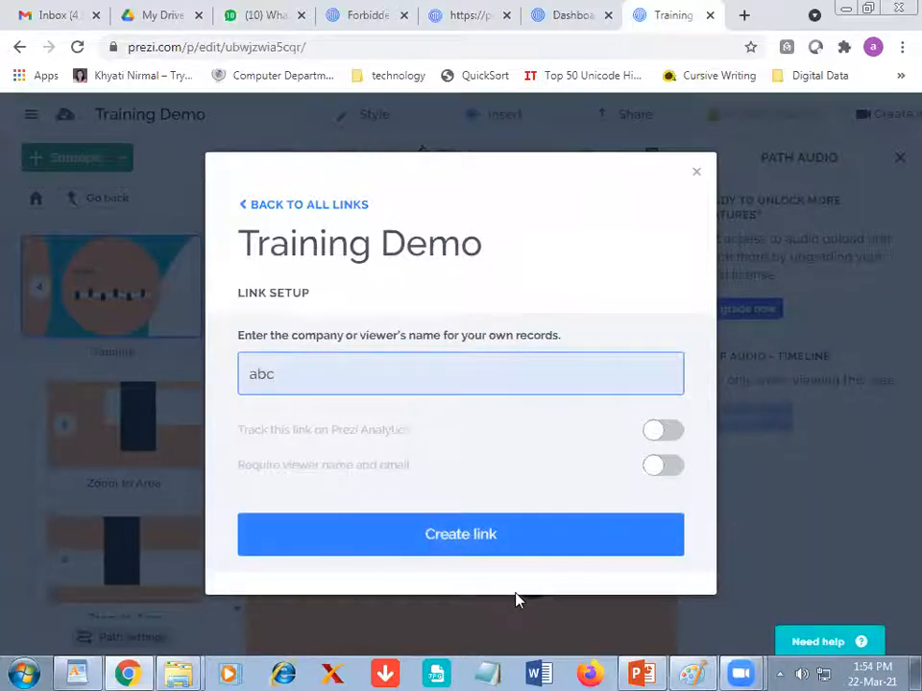
left_click(478, 535)
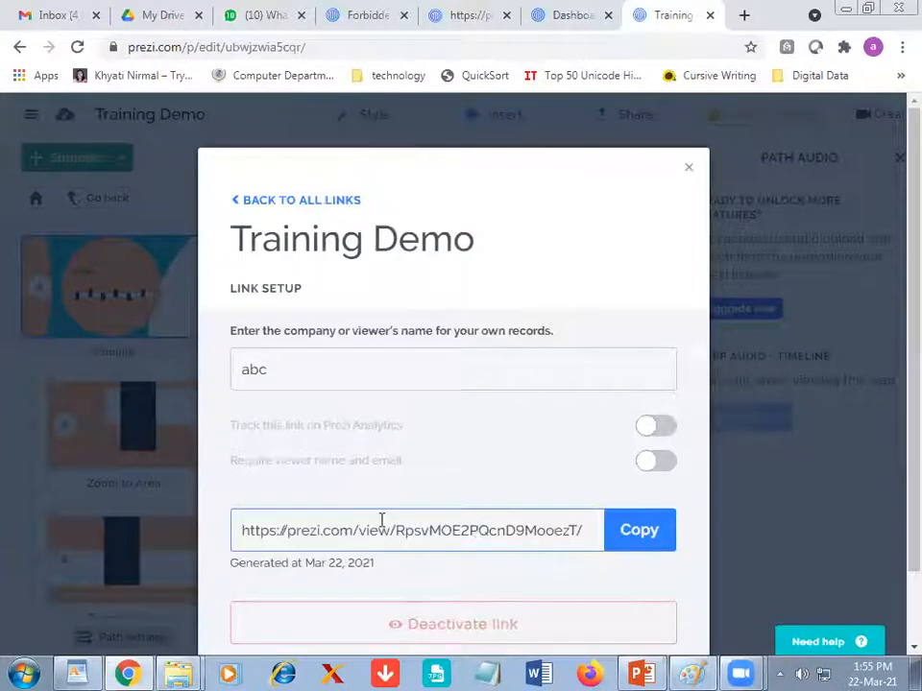
left_click(629, 532)
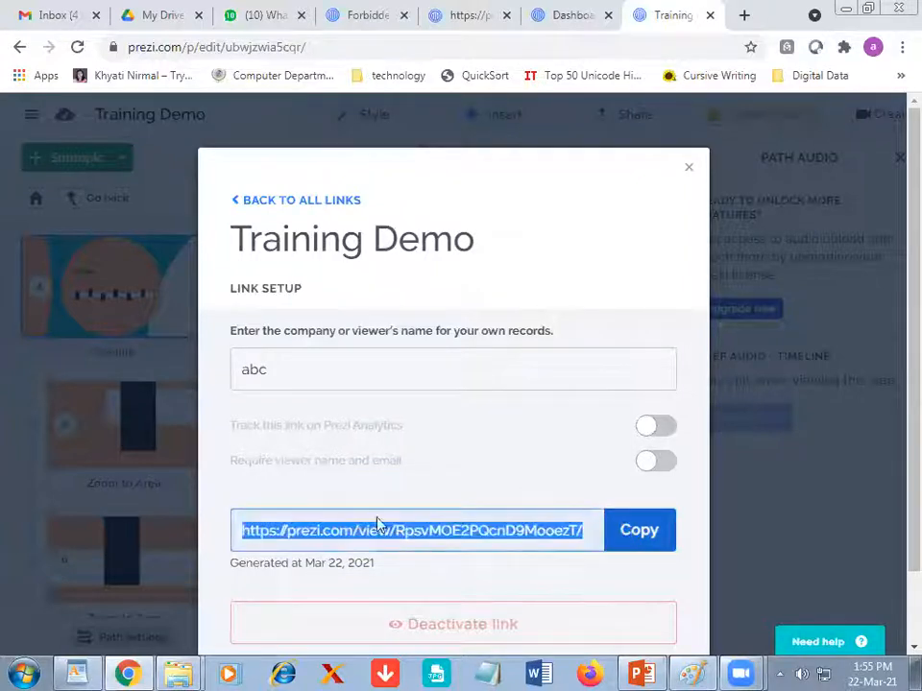
Step: Open the copied Training Demo view link in a new browser tab
left_click(744, 15)
key("ctrl+v")
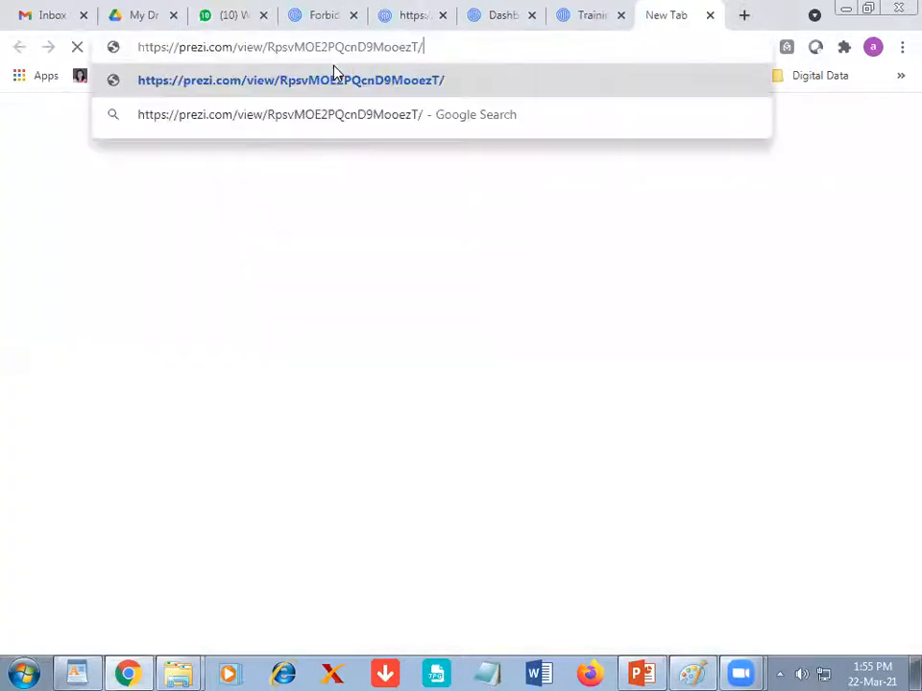
key("Return")
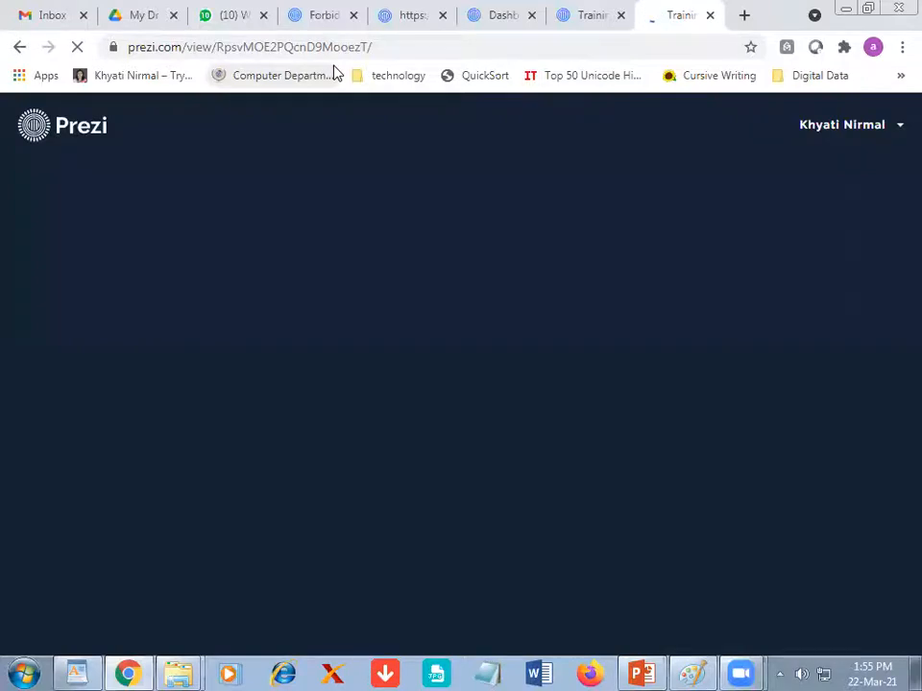
left_click(447, 390)
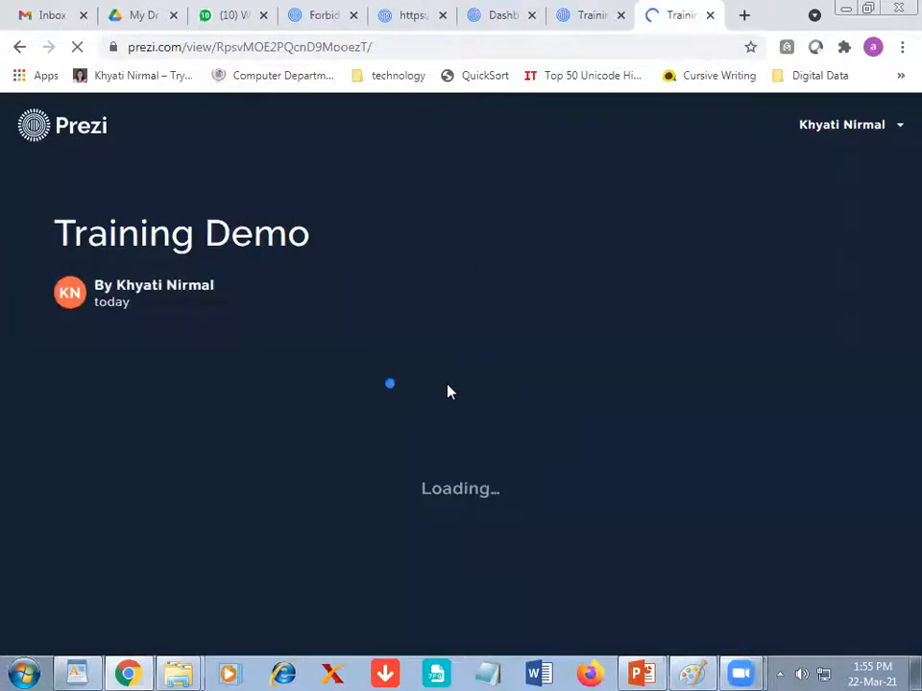